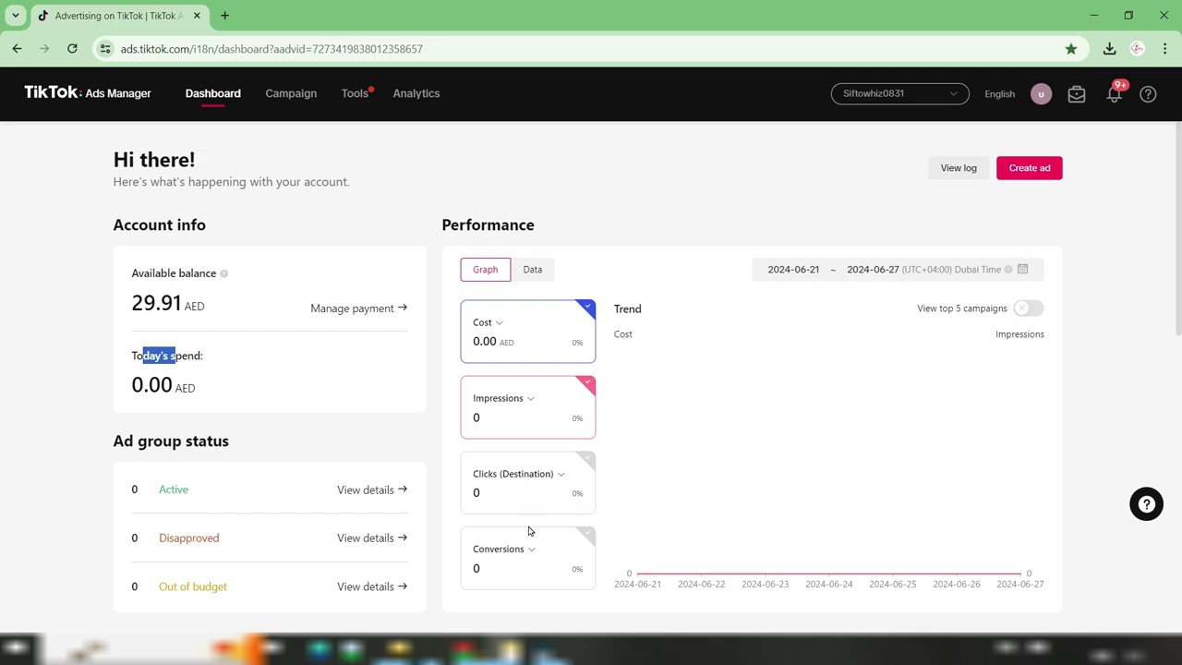
# Check the empty Campaign page, then open User settings from the avatar menu in a new tab
pyautogui.click(283, 96)
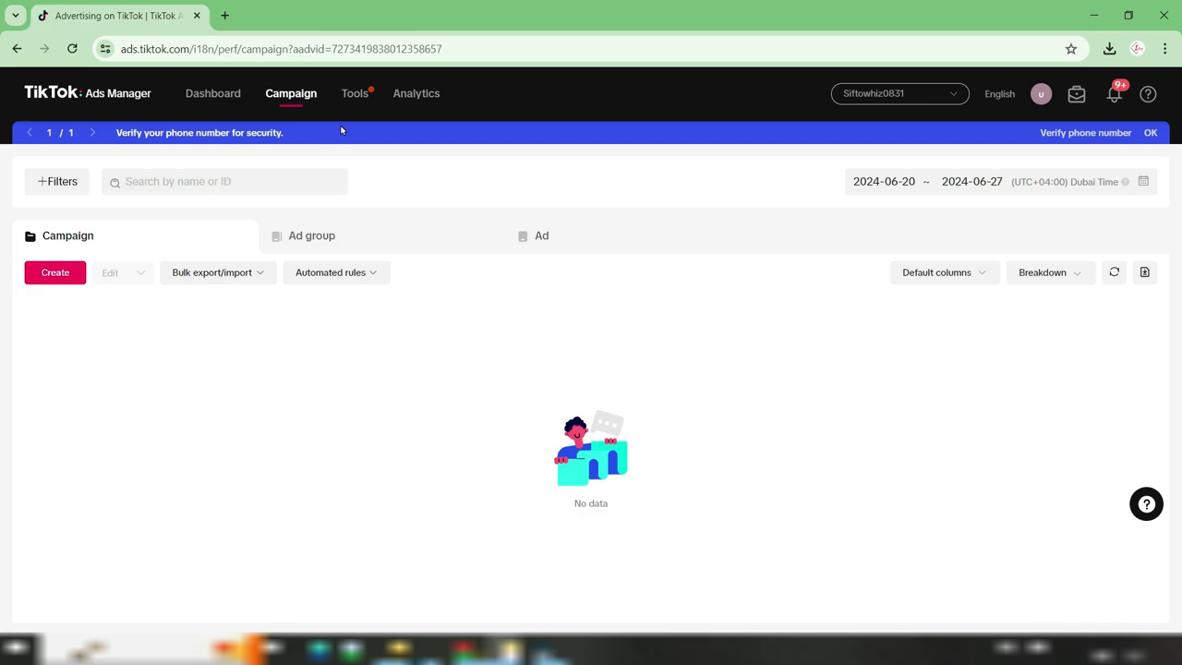
pyautogui.moveTo(358, 96)
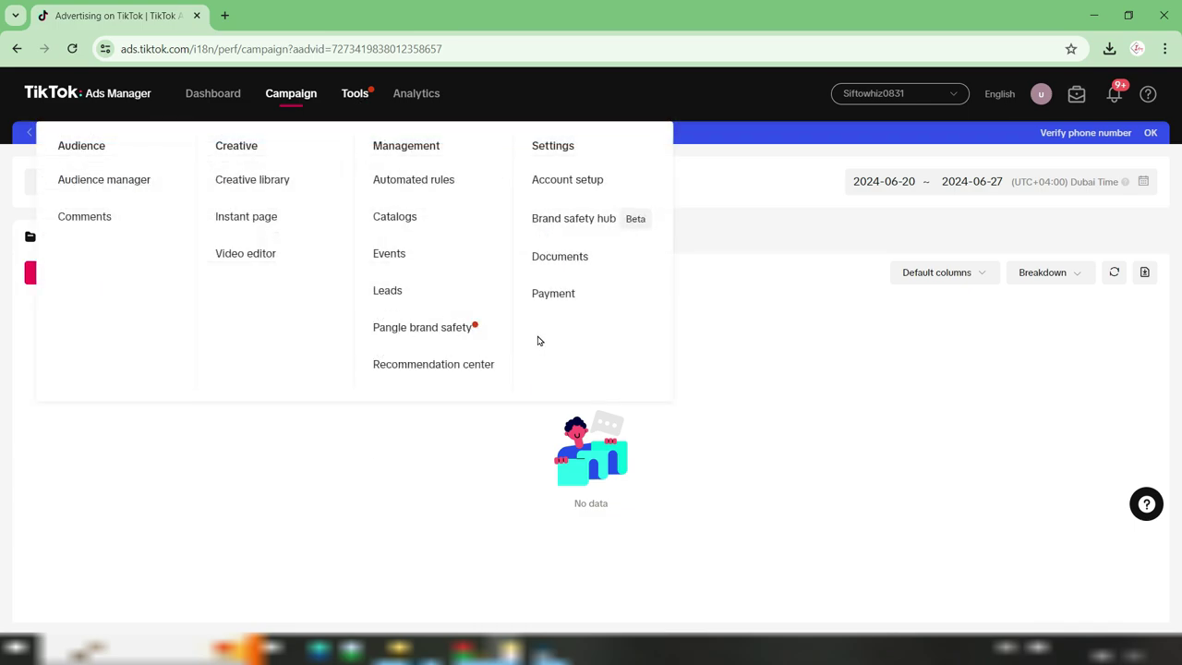
pyautogui.moveTo(415, 98)
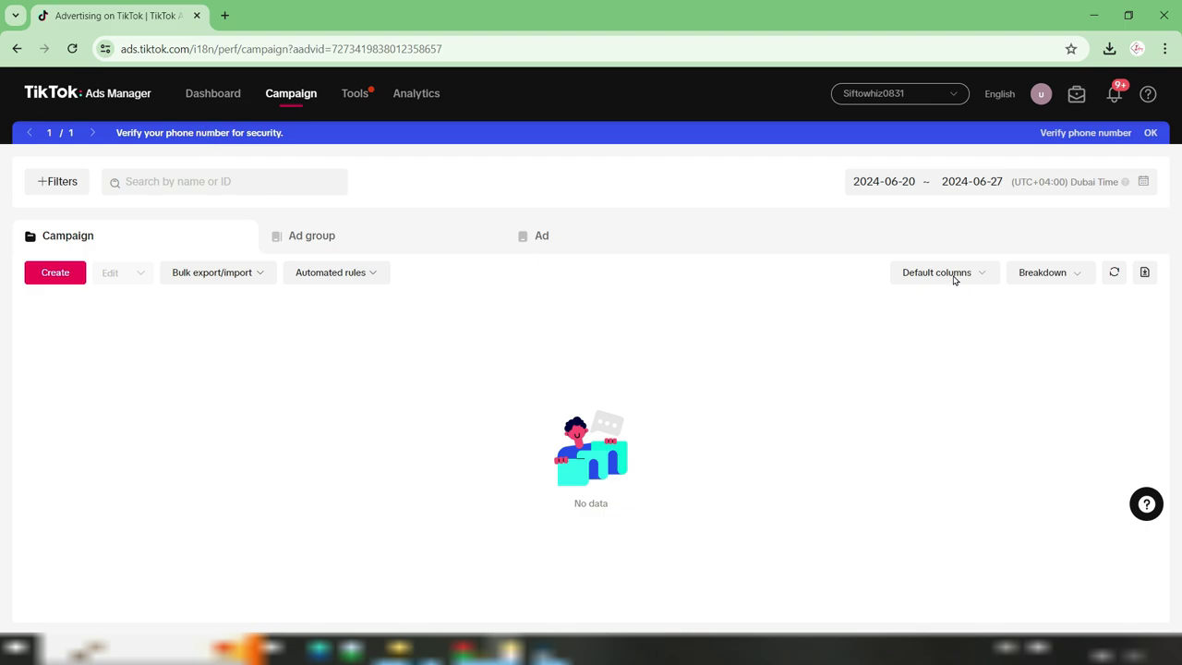
pyautogui.moveTo(1040, 98)
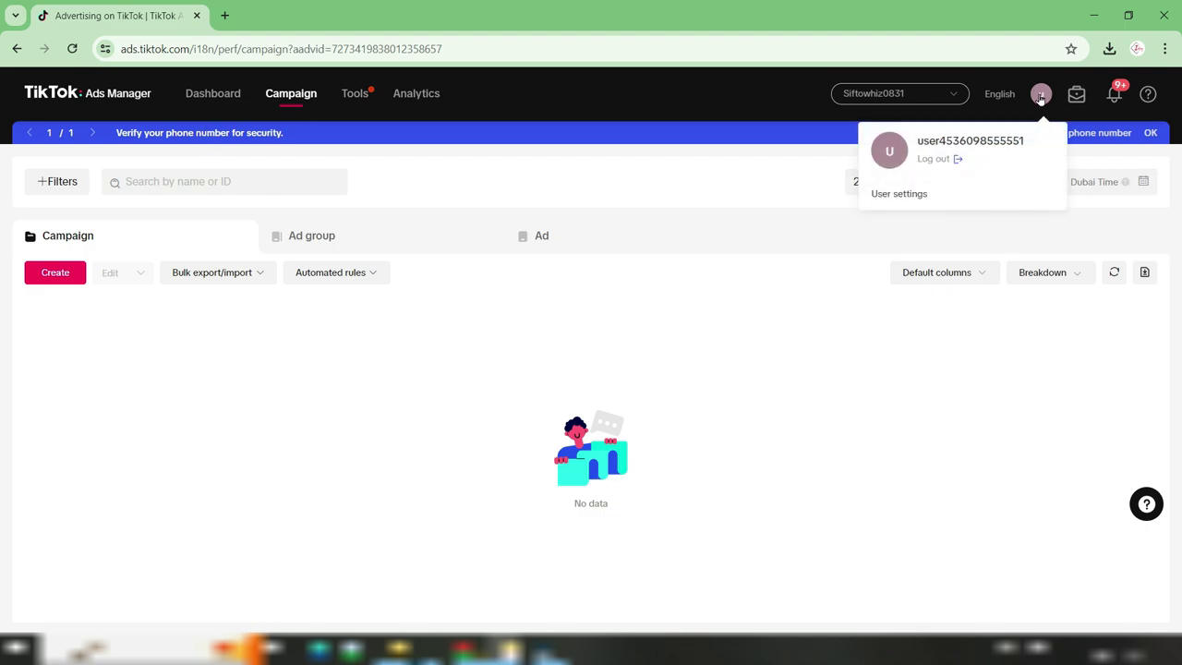
pyautogui.click(905, 195)
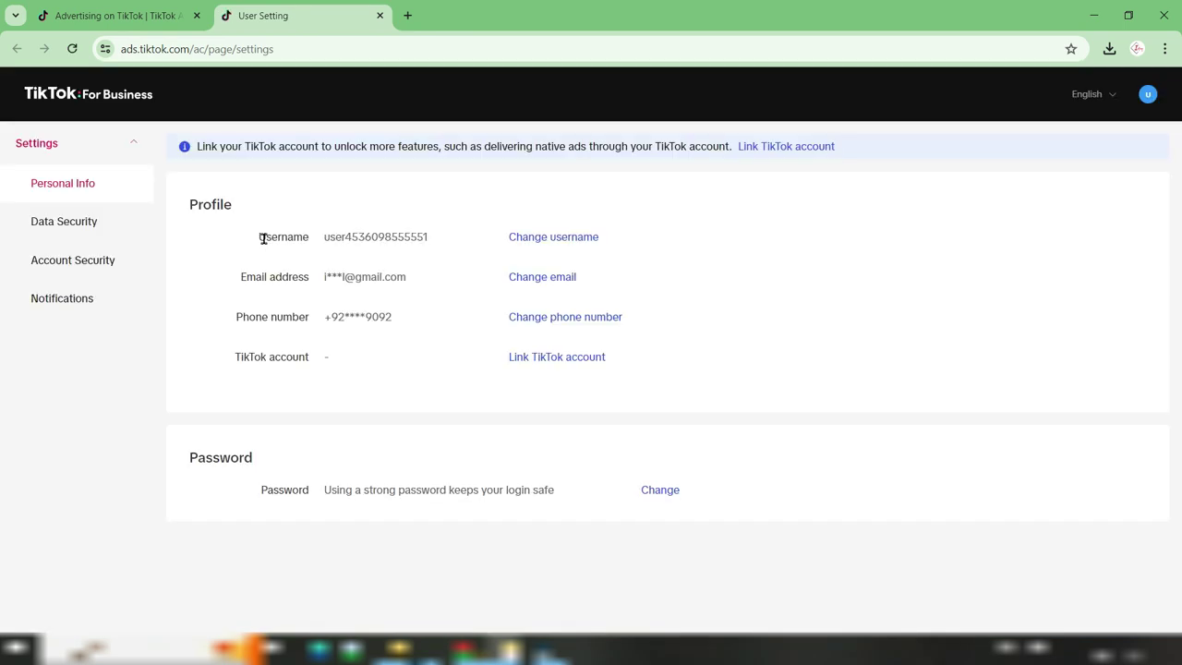
# Review the Personal Info e-mail, phone number and TikTok account rows
pyautogui.click(263, 239)
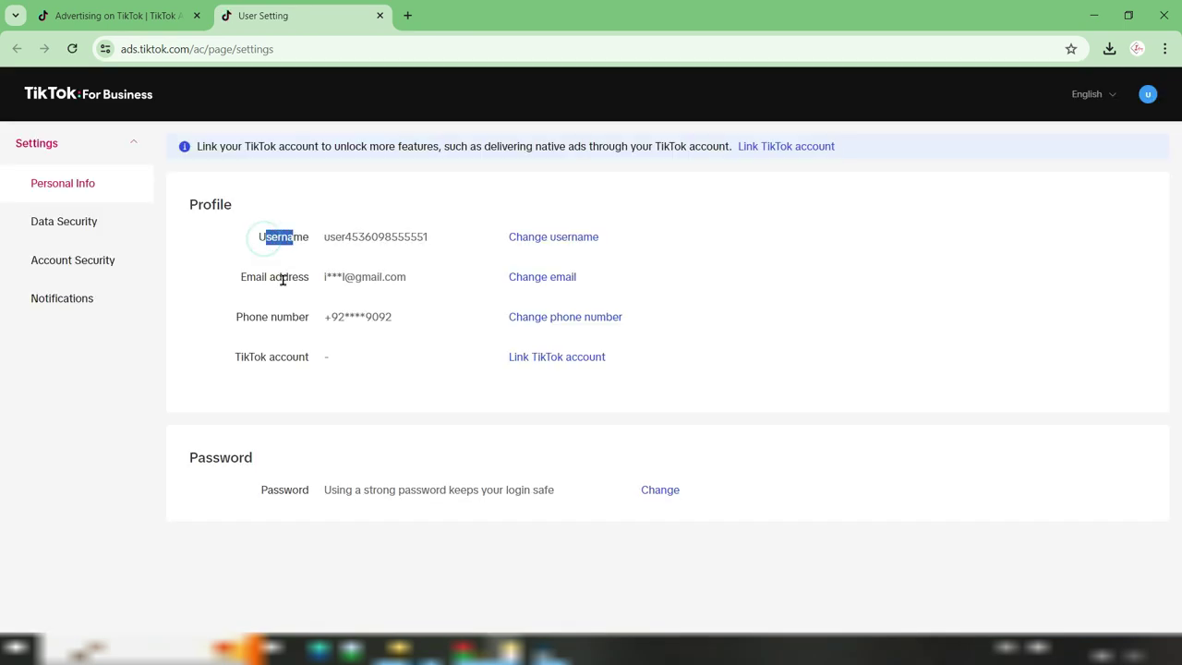
pyautogui.moveTo(257, 281); pyautogui.dragTo(291, 277)
pyautogui.click(251, 316)
pyautogui.moveTo(250, 316); pyautogui.dragTo(285, 317)
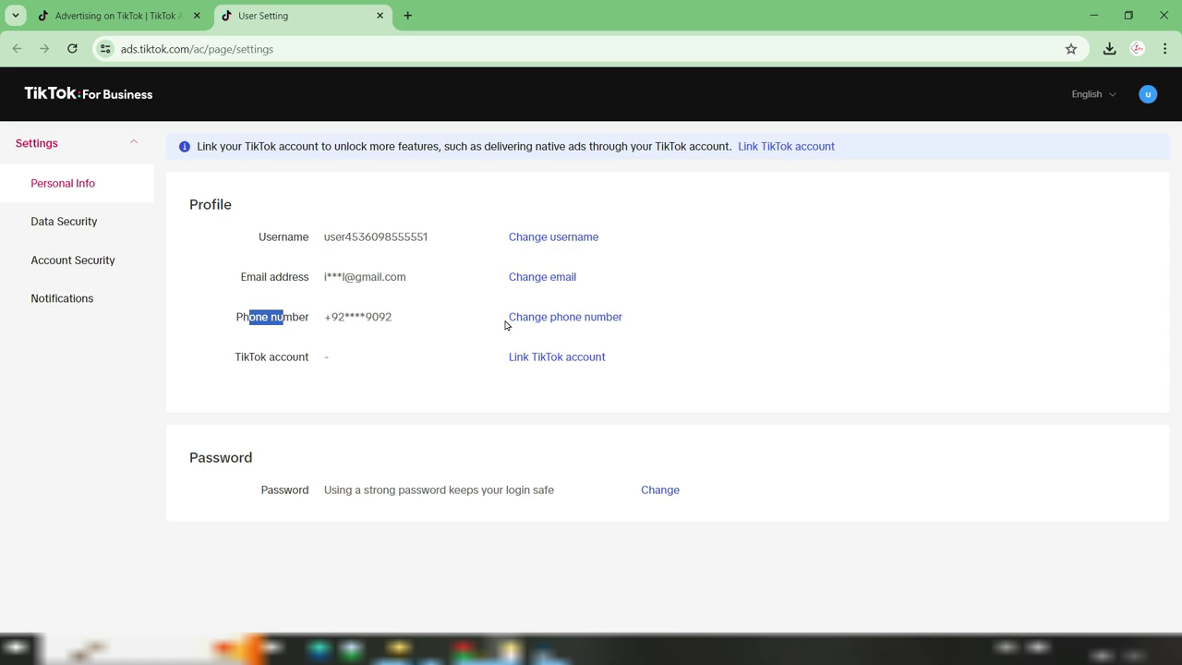
pyautogui.moveTo(245, 356); pyautogui.dragTo(291, 356)
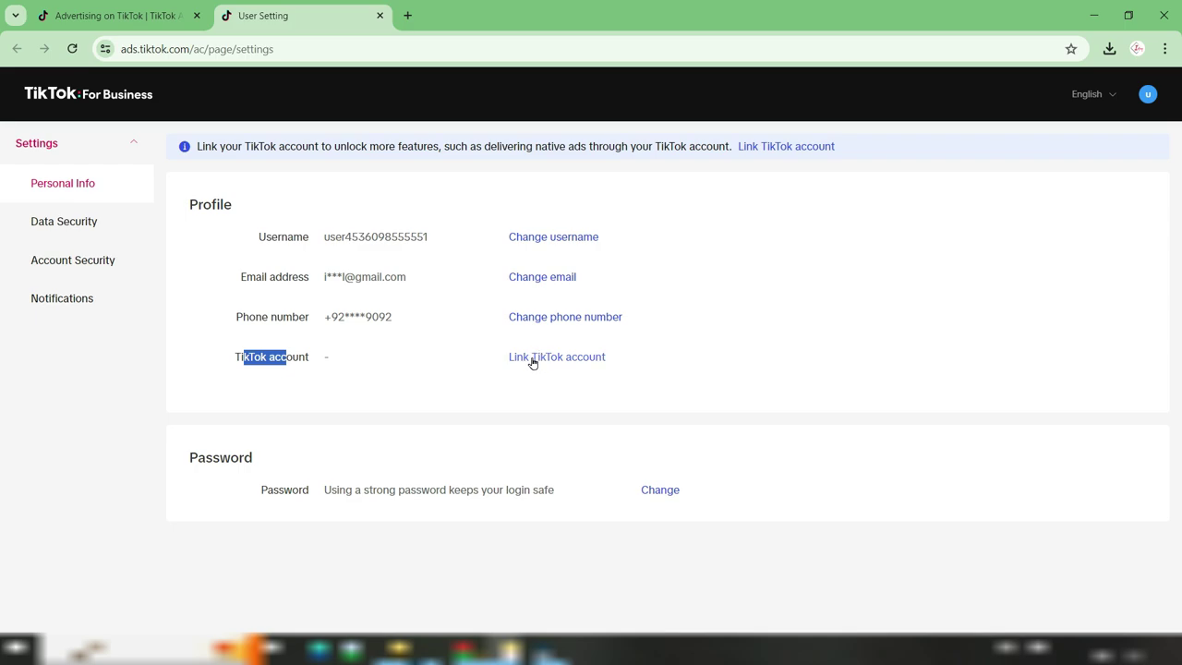
# Start linking a TikTok account, then return to the Advertising on TikTok tab
pyautogui.click(572, 359)
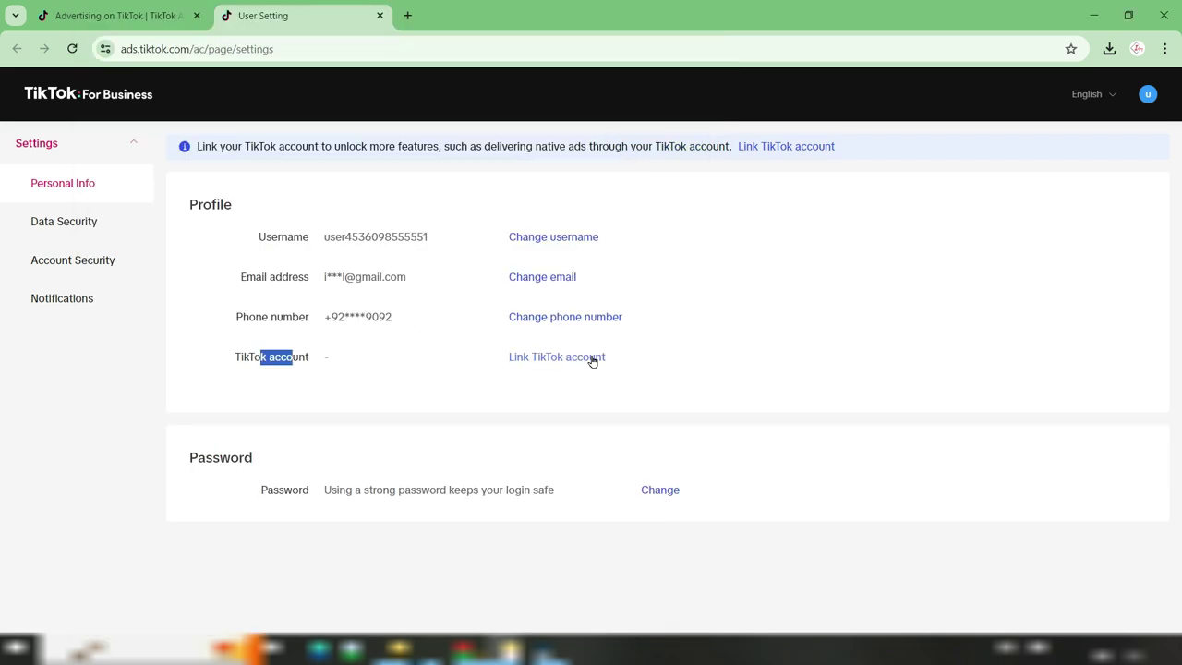
pyautogui.click(681, 365)
pyautogui.click(79, 25)
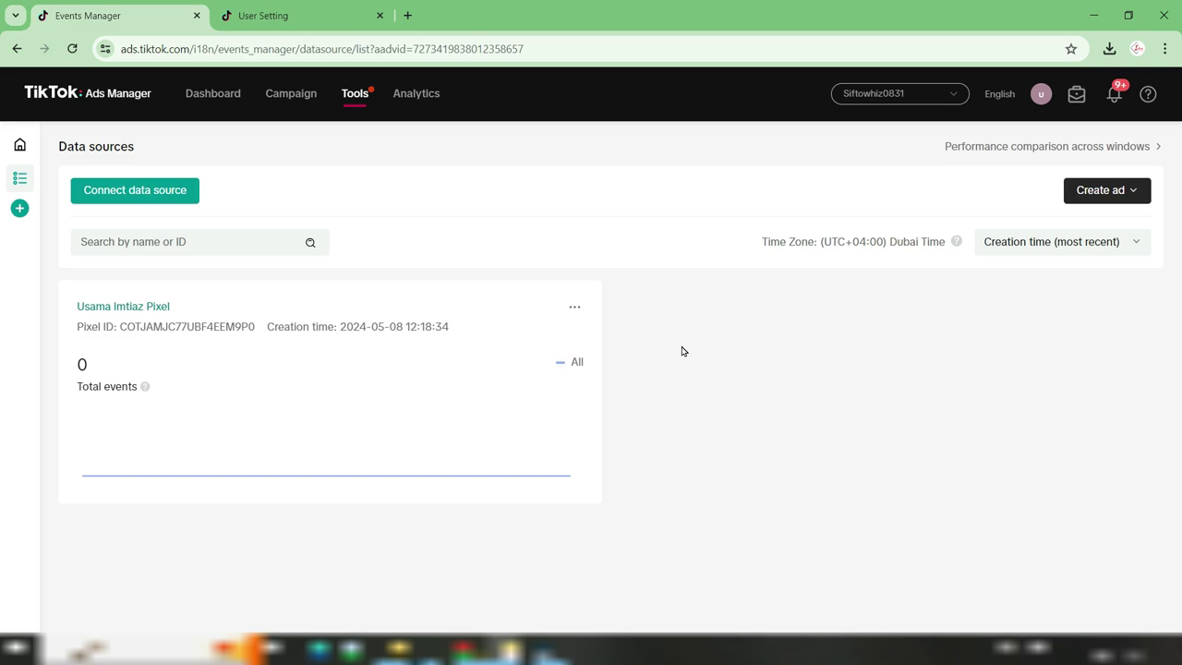
# Open Events Manager via Tools > Events and show its Data sources list
pyautogui.click(291, 93)
pyautogui.moveTo(343, 104)
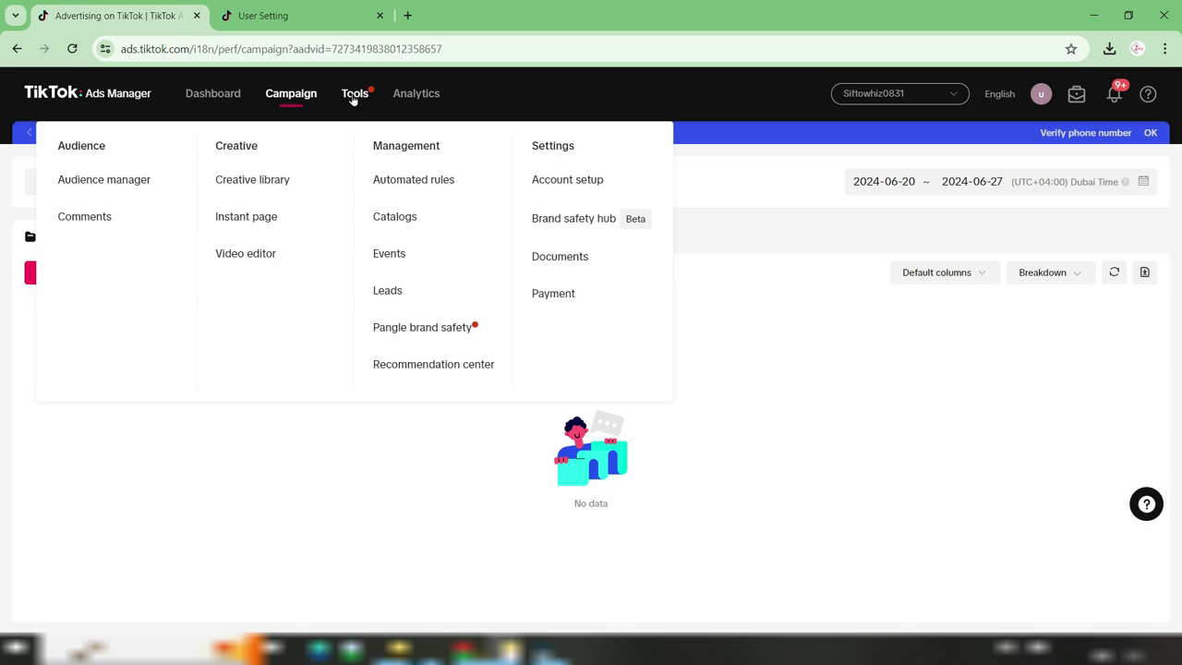
pyautogui.click(412, 251)
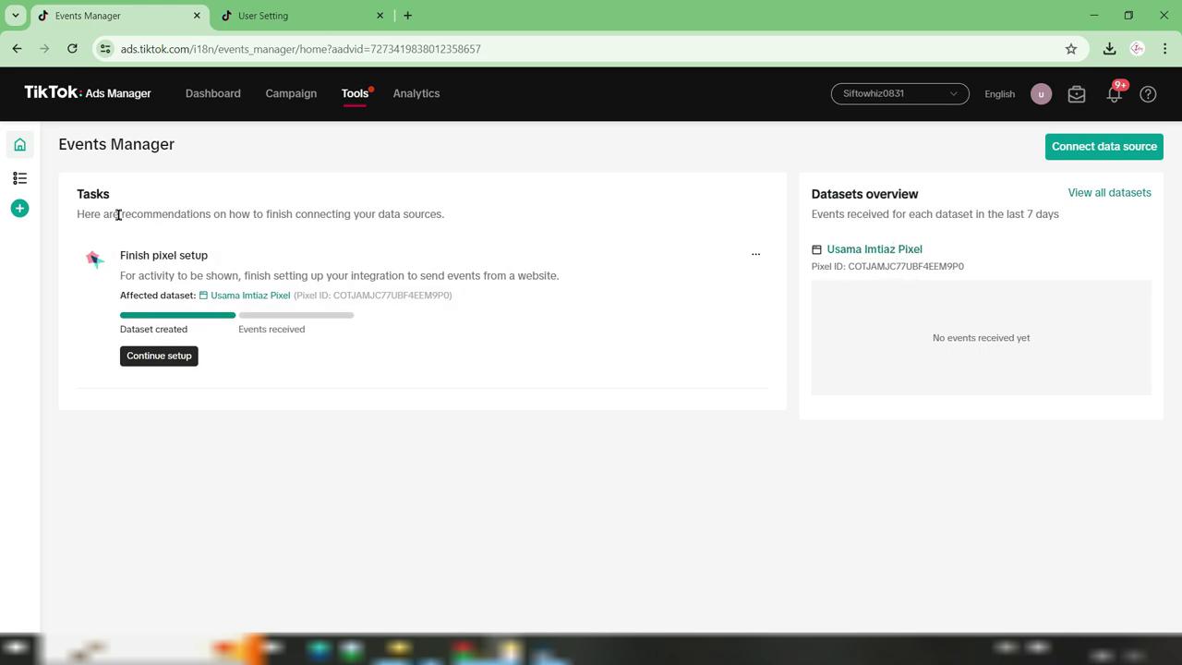
pyautogui.moveTo(28, 180)
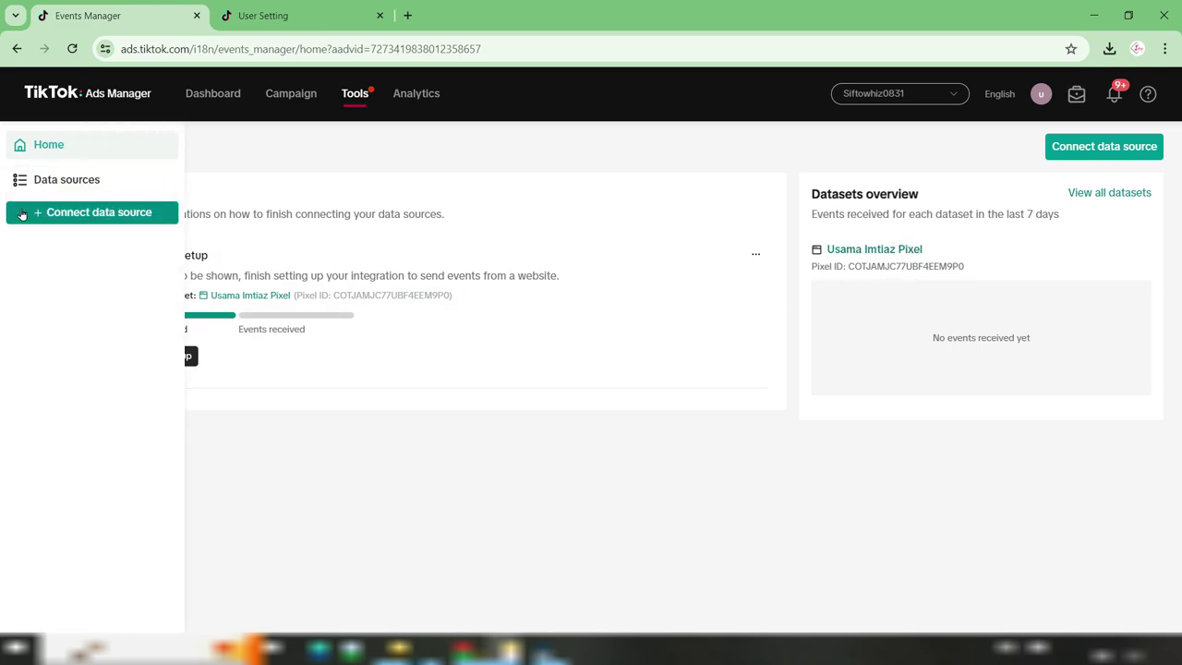
pyautogui.click(97, 181)
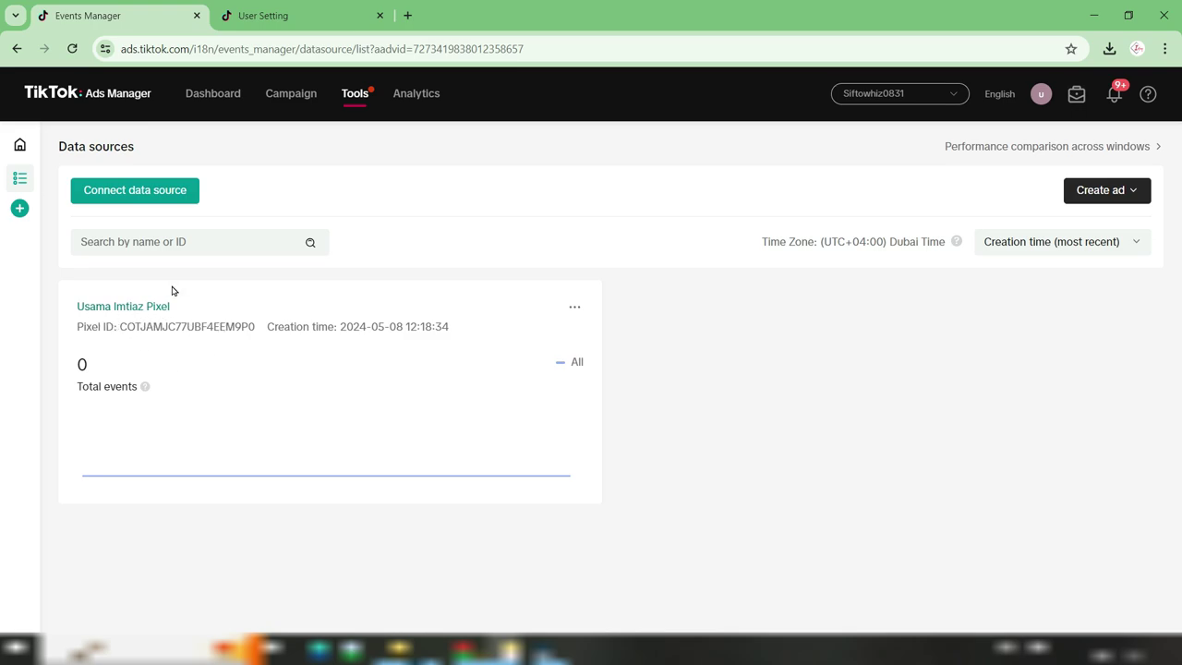
pyautogui.moveTo(60, 220)
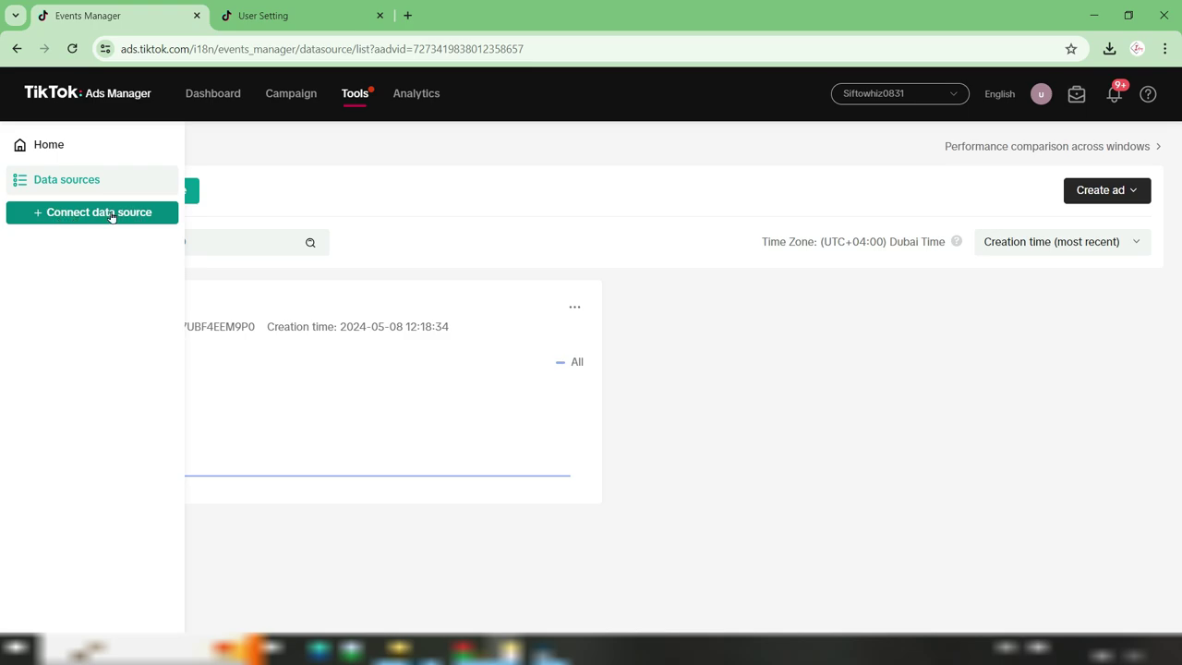
# Start connecting a new Web data source and continue to the Add your website step
pyautogui.click(115, 213)
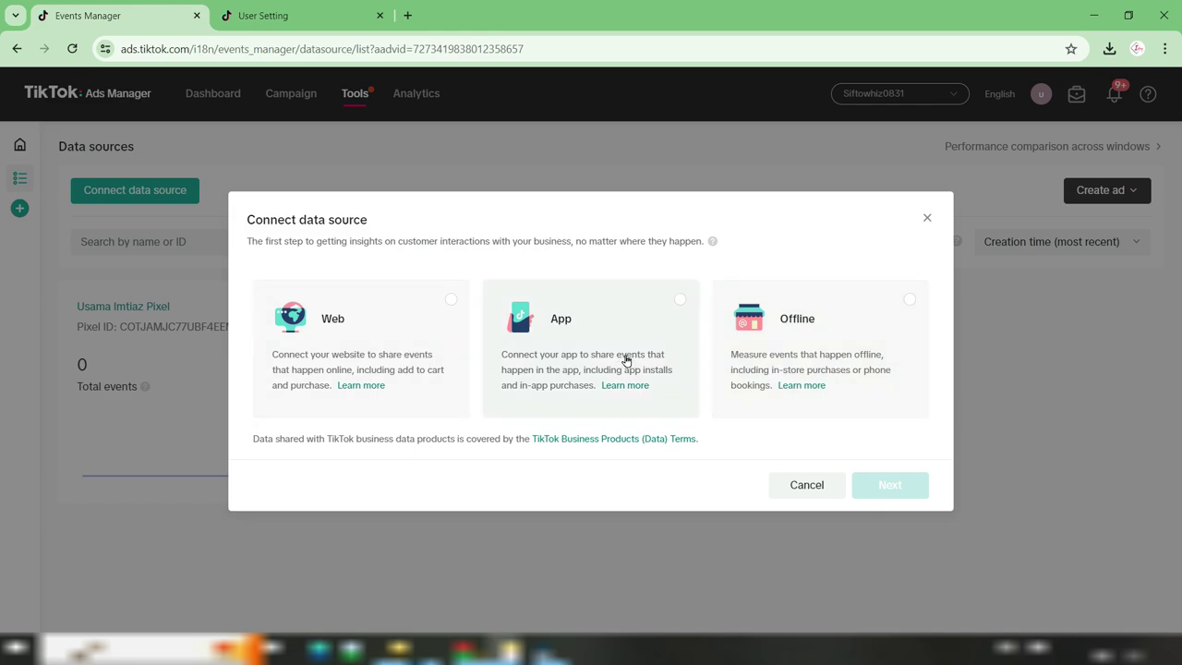
pyautogui.click(404, 305)
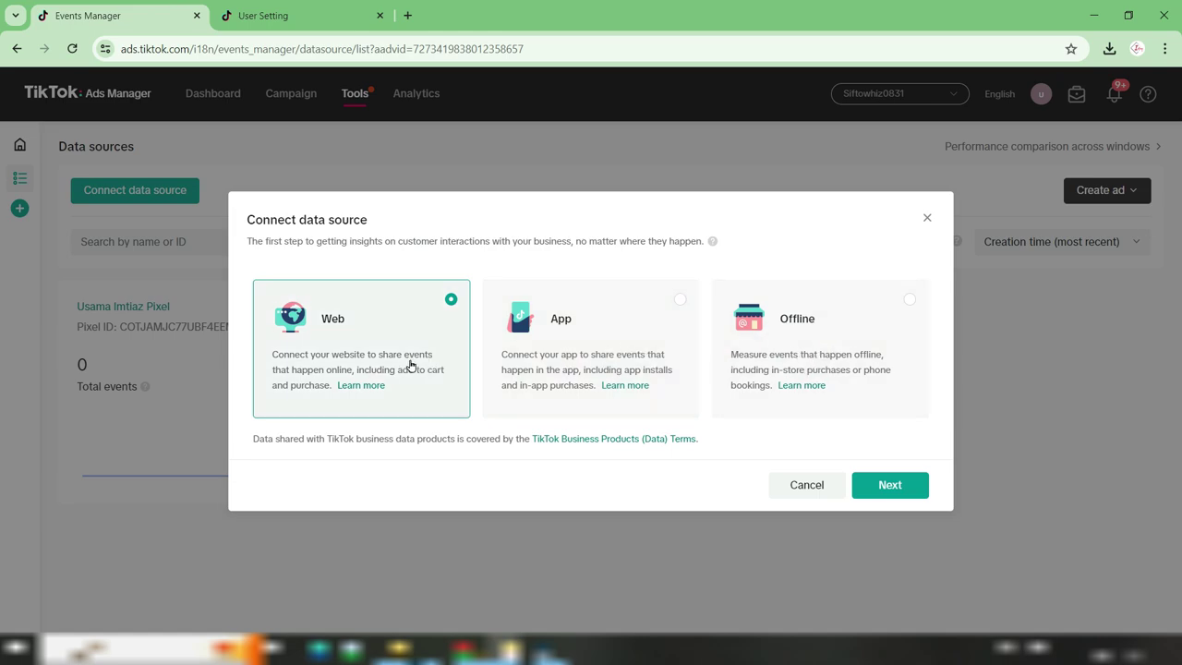
pyautogui.click(892, 484)
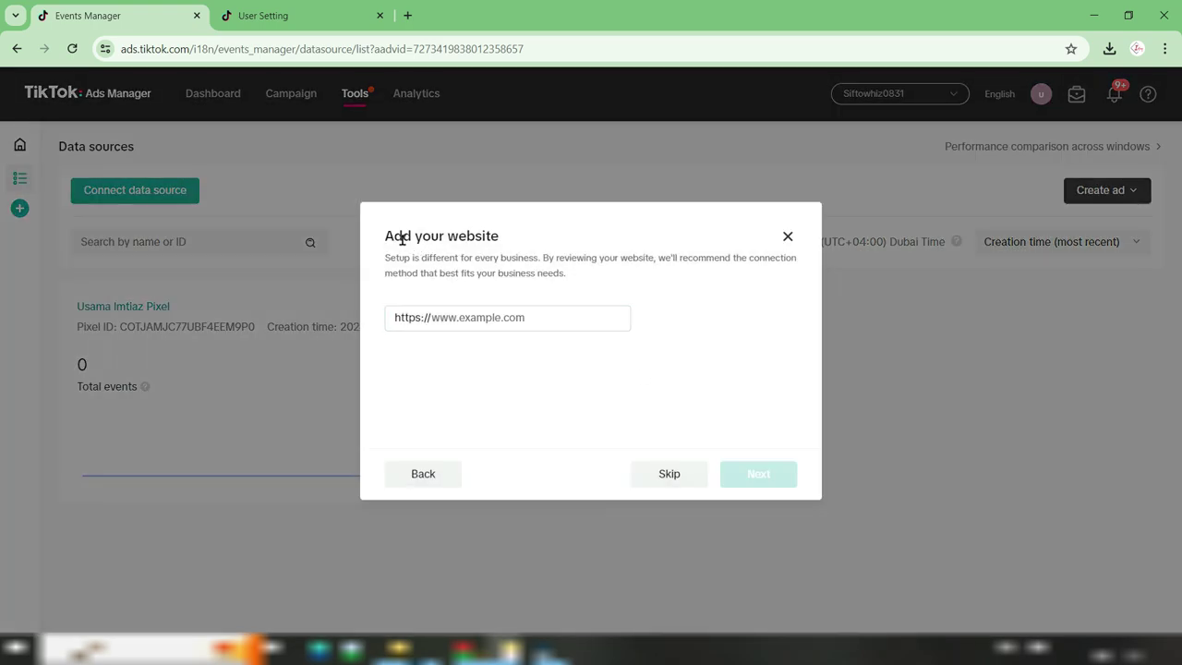
pyautogui.moveTo(391, 234); pyautogui.dragTo(450, 238)
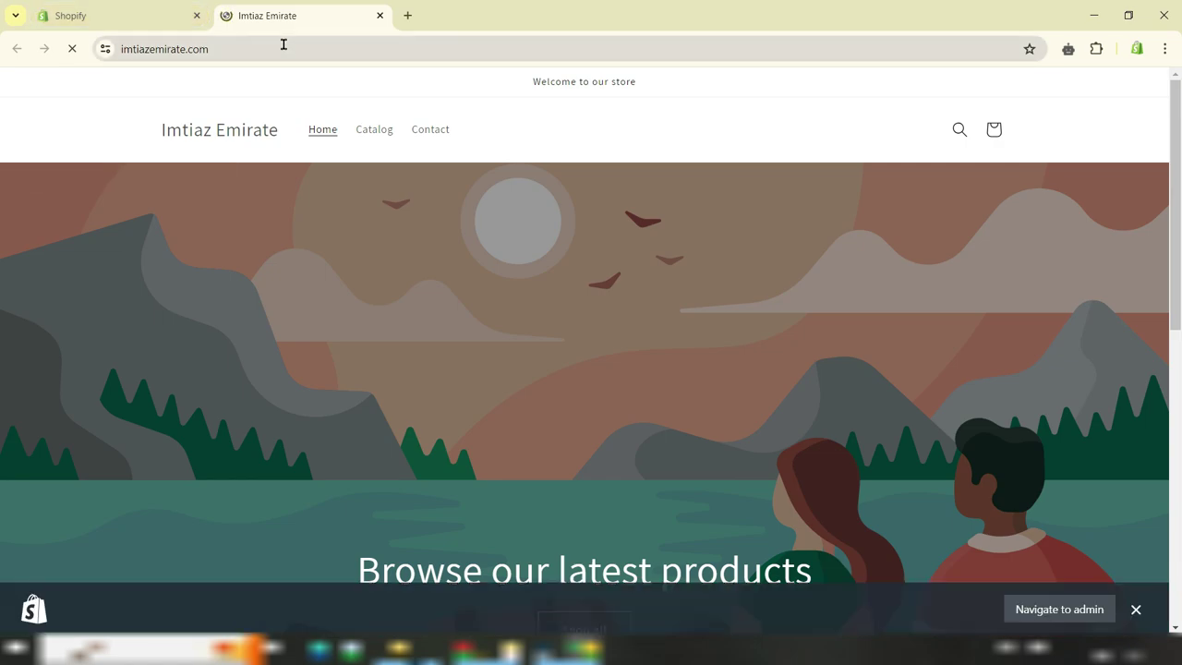
pyautogui.click(283, 44)
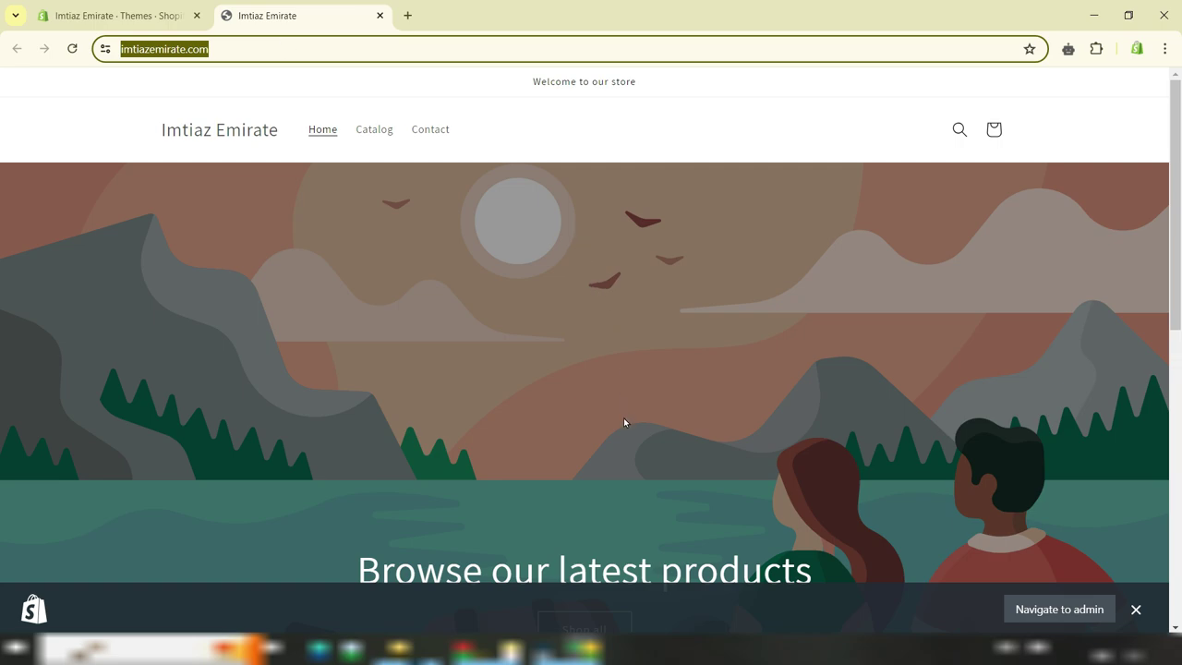
pyautogui.click(504, 649)
pyautogui.click(451, 595)
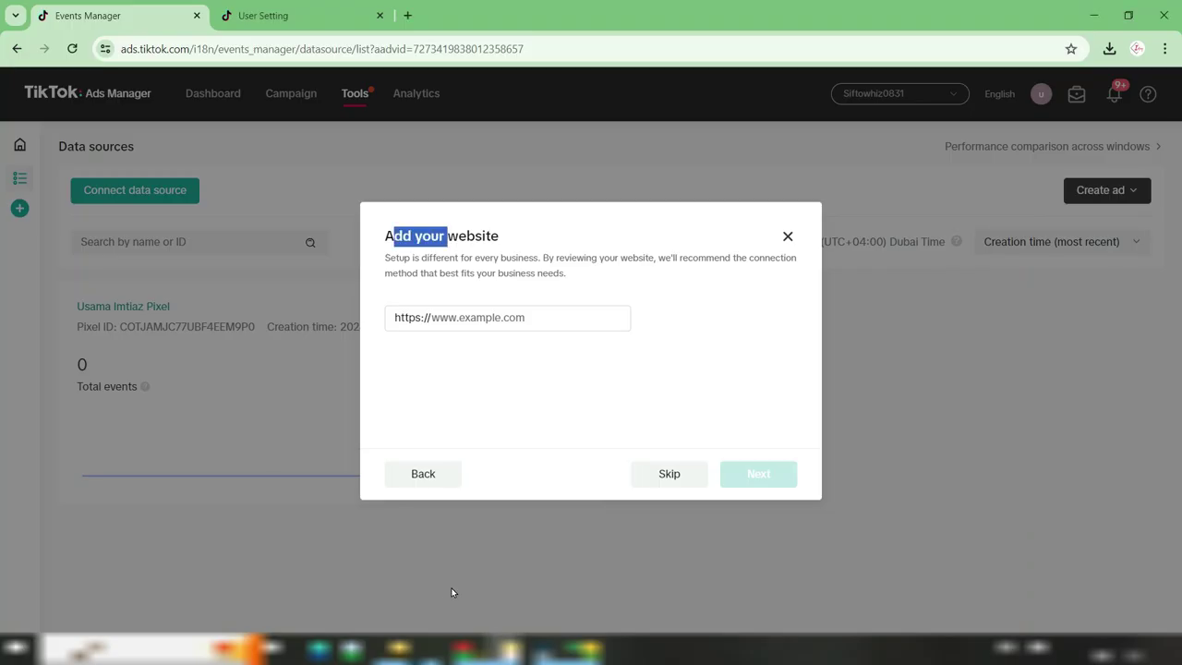
pyautogui.click(463, 315)
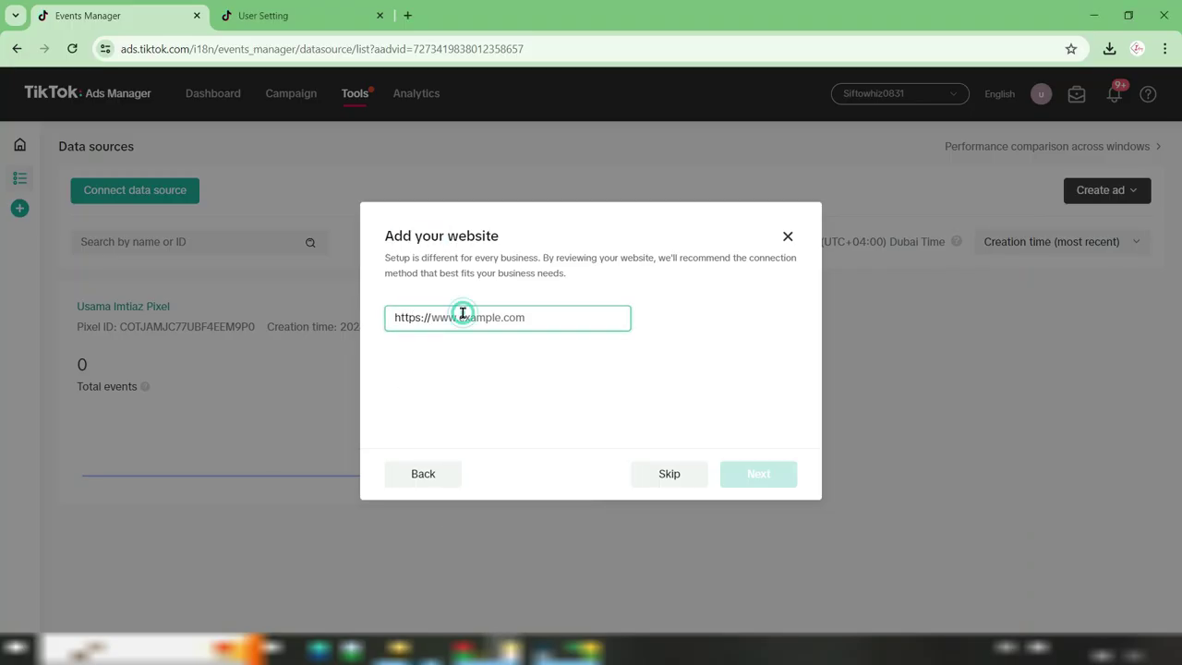
pyautogui.write('imtiazemirate.com/')
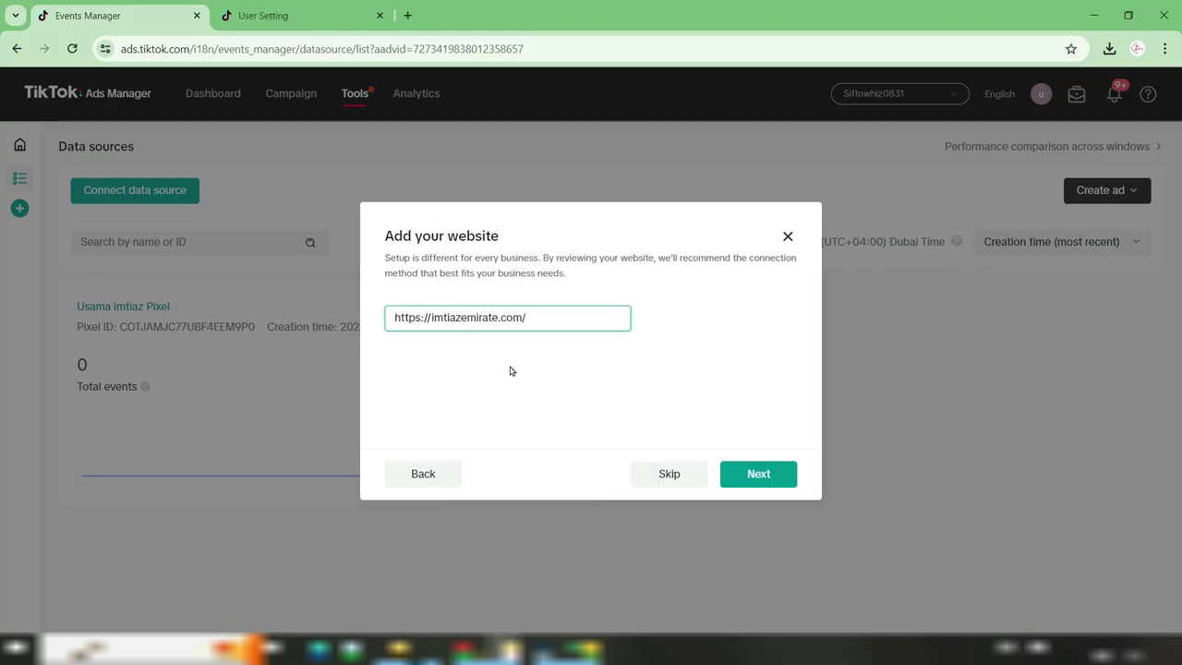
pyautogui.write('www.')
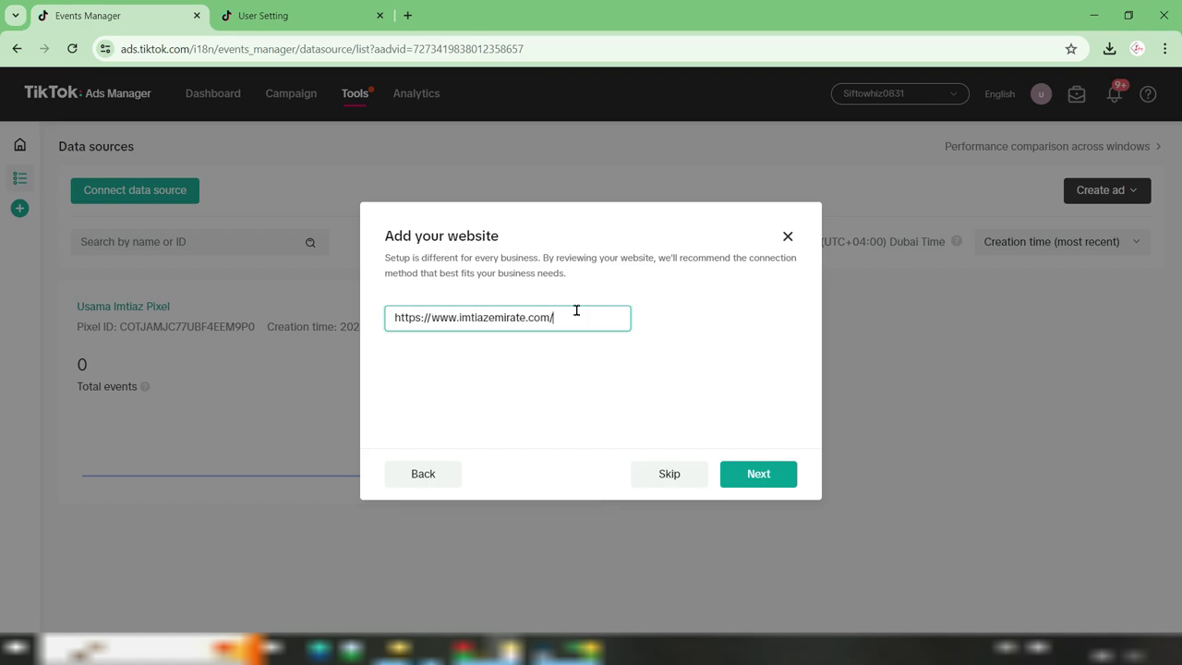
pyautogui.moveTo(576, 310); pyautogui.dragTo(431, 317)
pyautogui.click(760, 478)
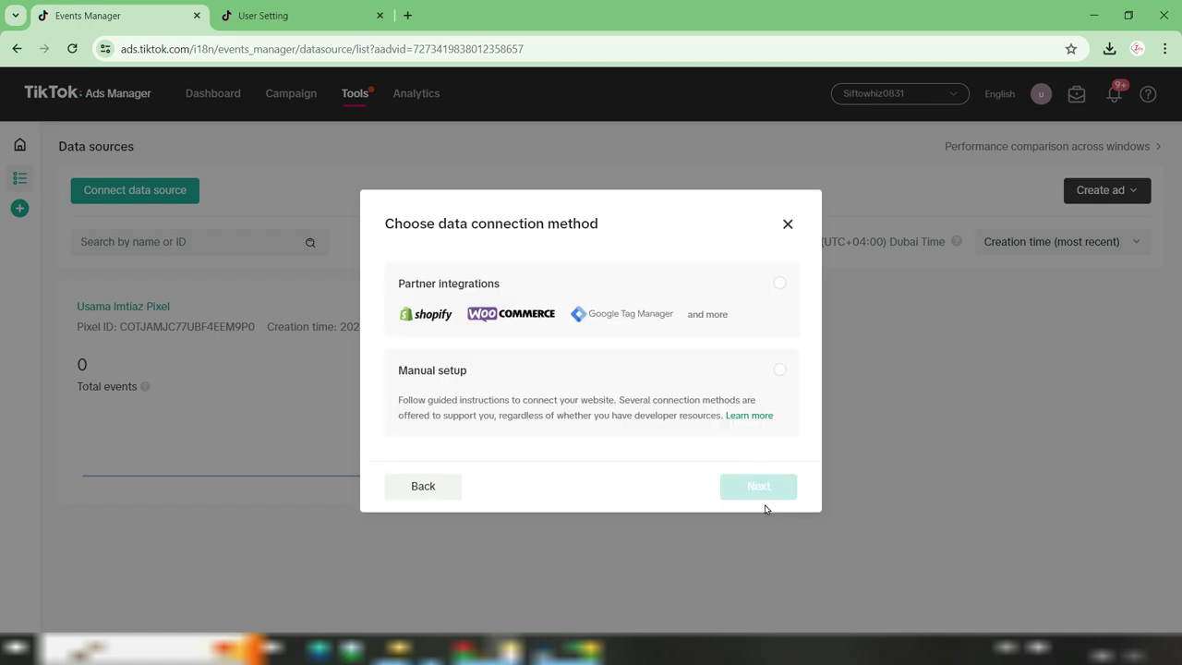
# Choose Manual setup with TikTok Pixel + Events API as the connection method
pyautogui.moveTo(410, 227); pyautogui.dragTo(572, 225)
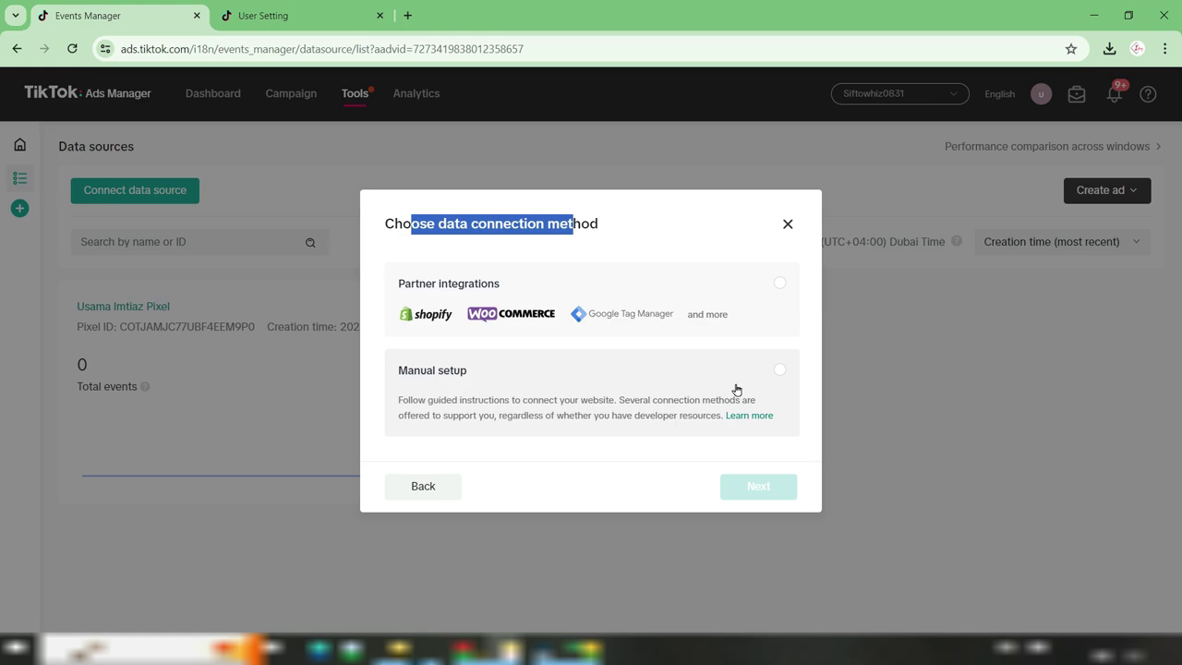
pyautogui.click(781, 370)
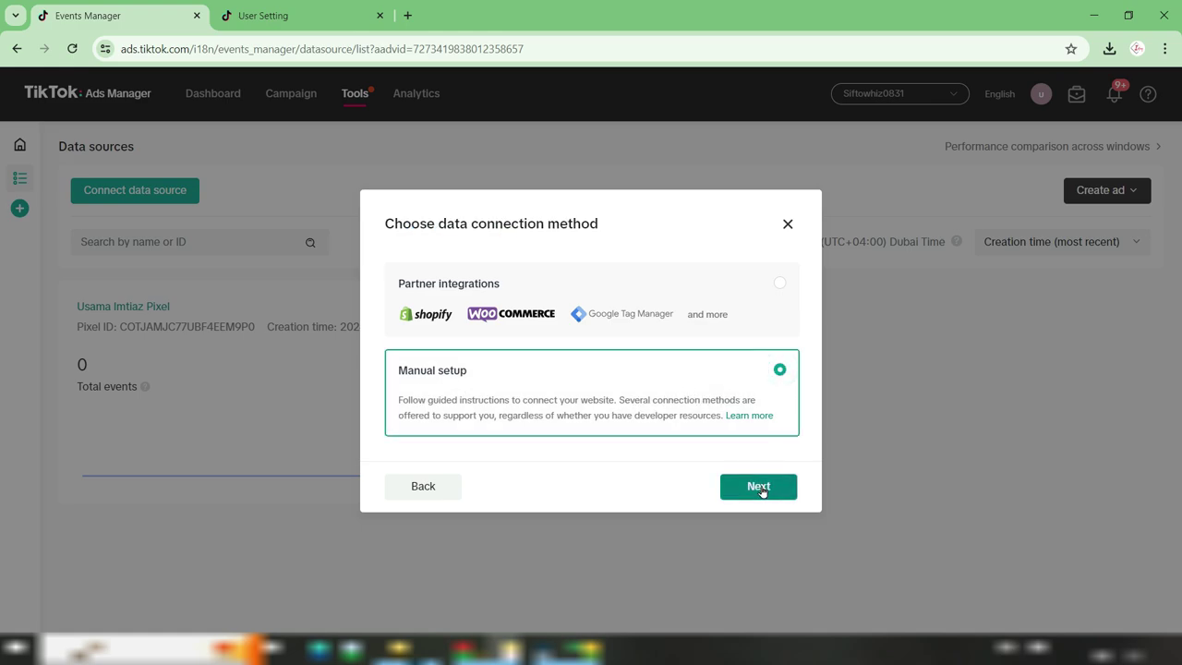
pyautogui.click(759, 487)
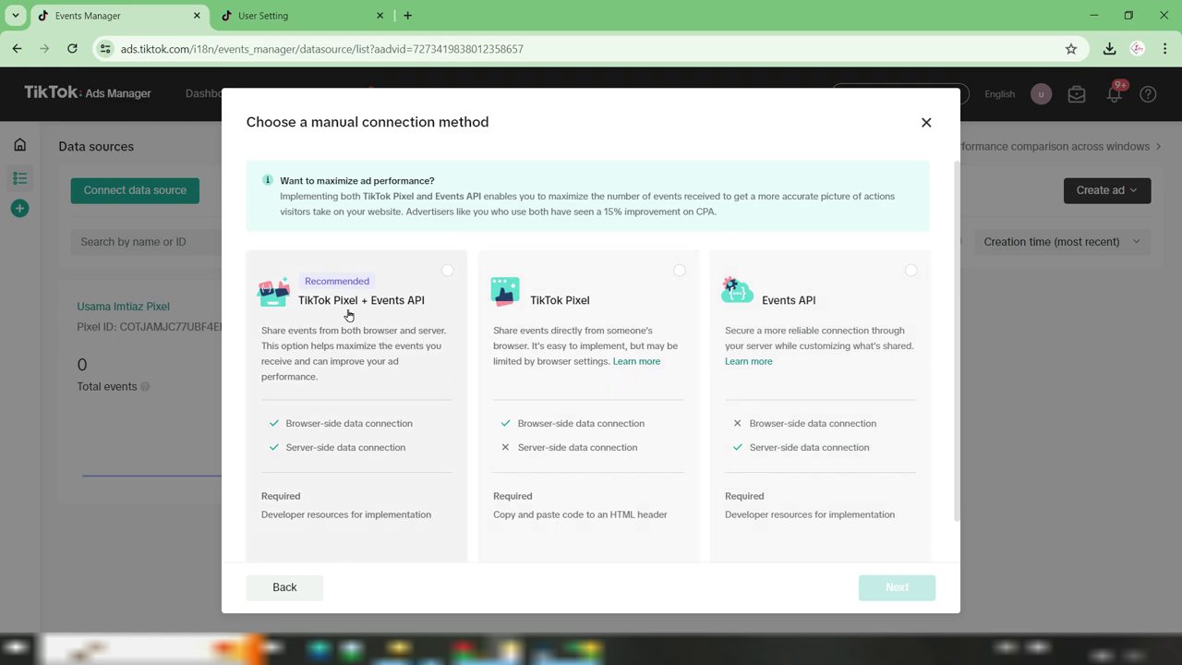
pyautogui.click(433, 277)
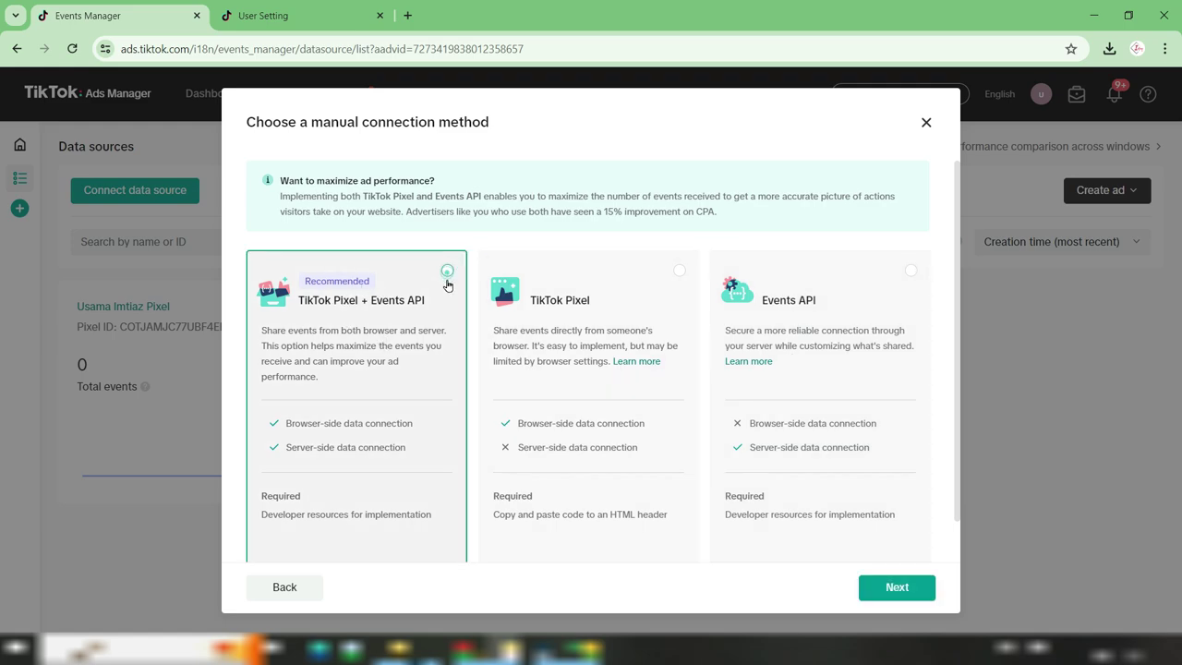
pyautogui.click(885, 588)
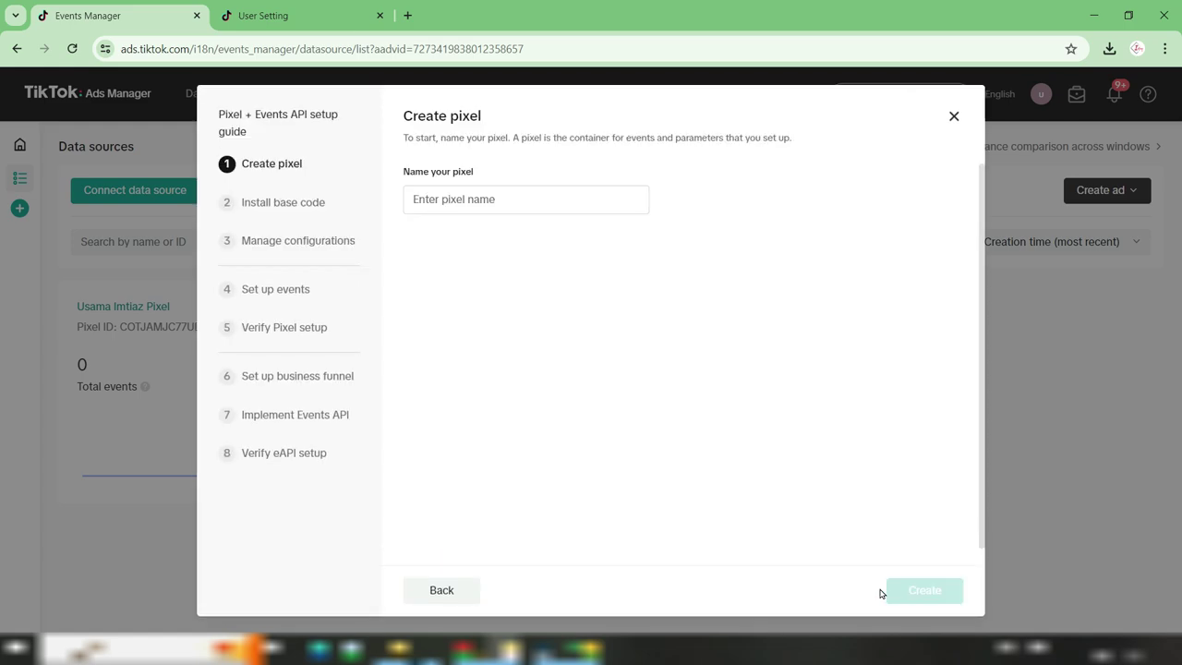
# Create a pixel named 'Imtiaz Emirate'
pyautogui.moveTo(406, 115); pyautogui.dragTo(470, 114)
pyautogui.click(421, 199)
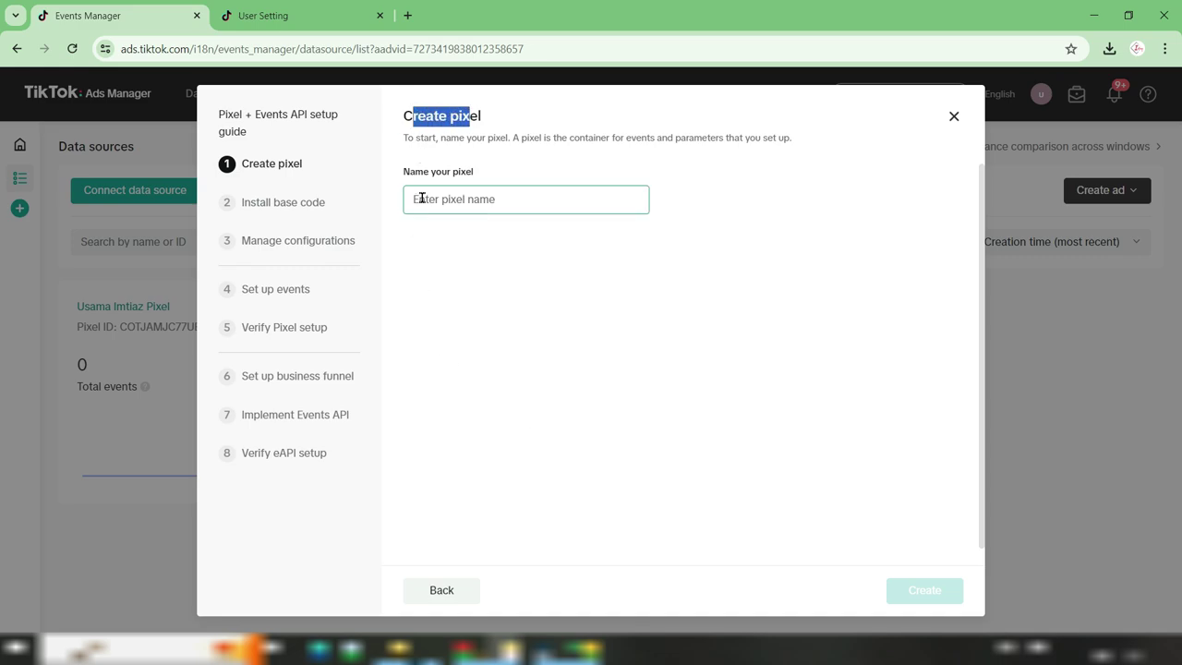
pyautogui.click(507, 195)
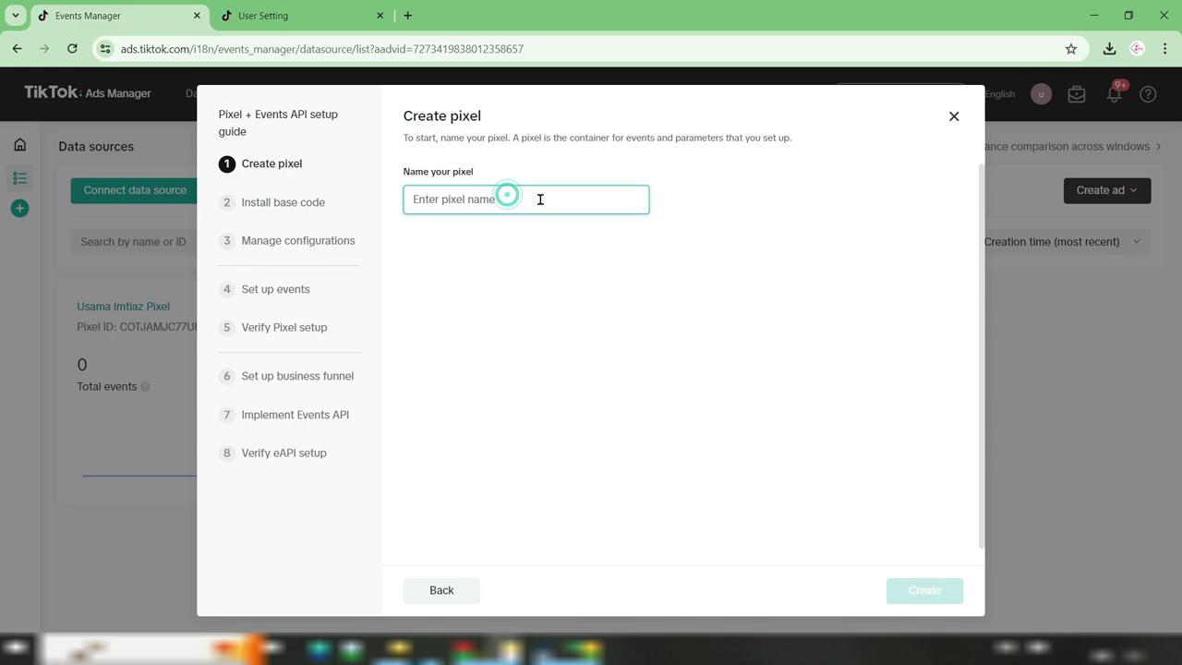
pyautogui.write('Imtiaz Emirate')
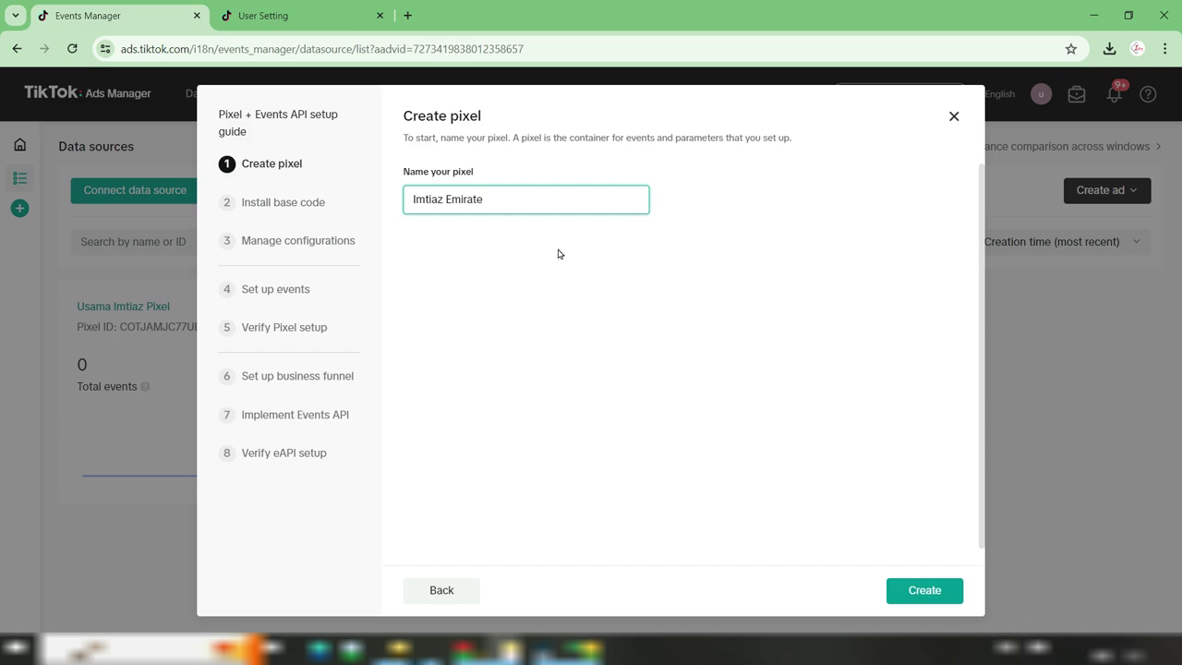
pyautogui.click(917, 593)
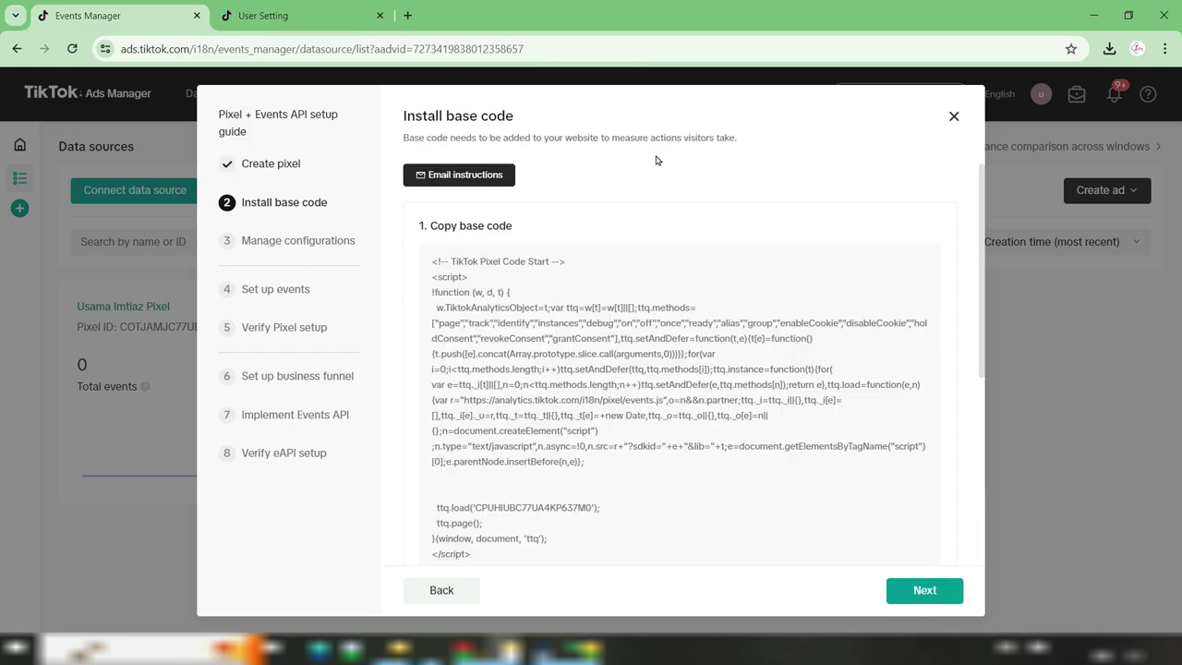
# Copy the pixel's base code from the Install base code step to the clipboard
pyautogui.moveTo(433, 226); pyautogui.dragTo(513, 227)
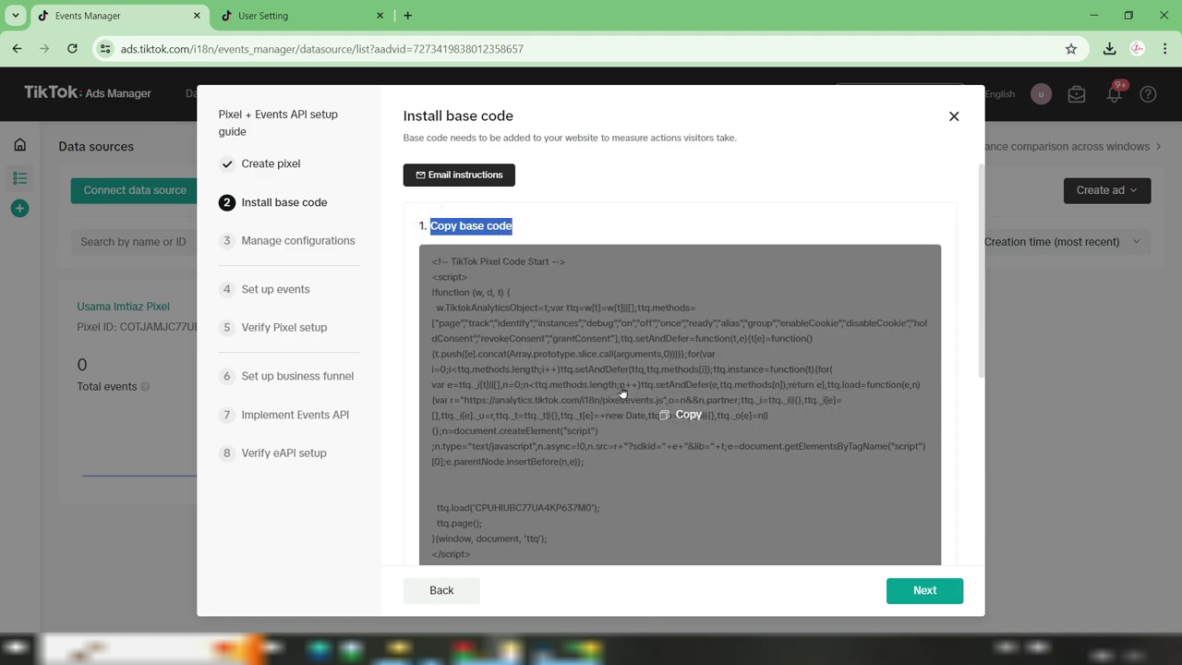
pyautogui.scroll(-2, 739, 409)
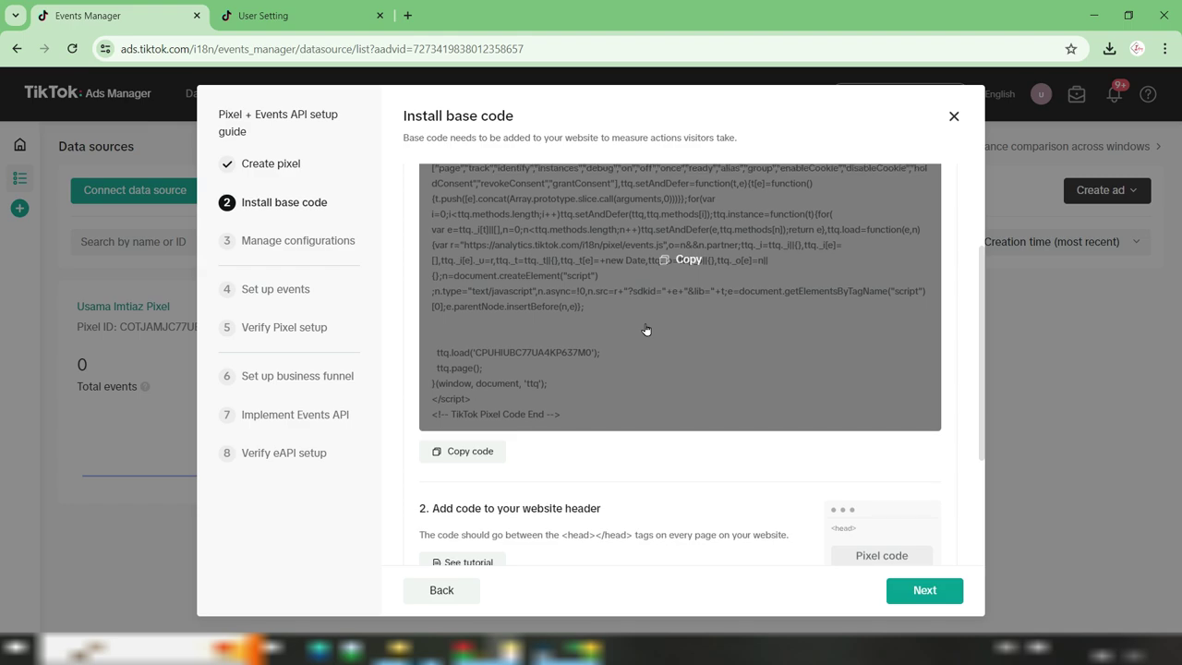
pyautogui.scroll(-2, 646, 329)
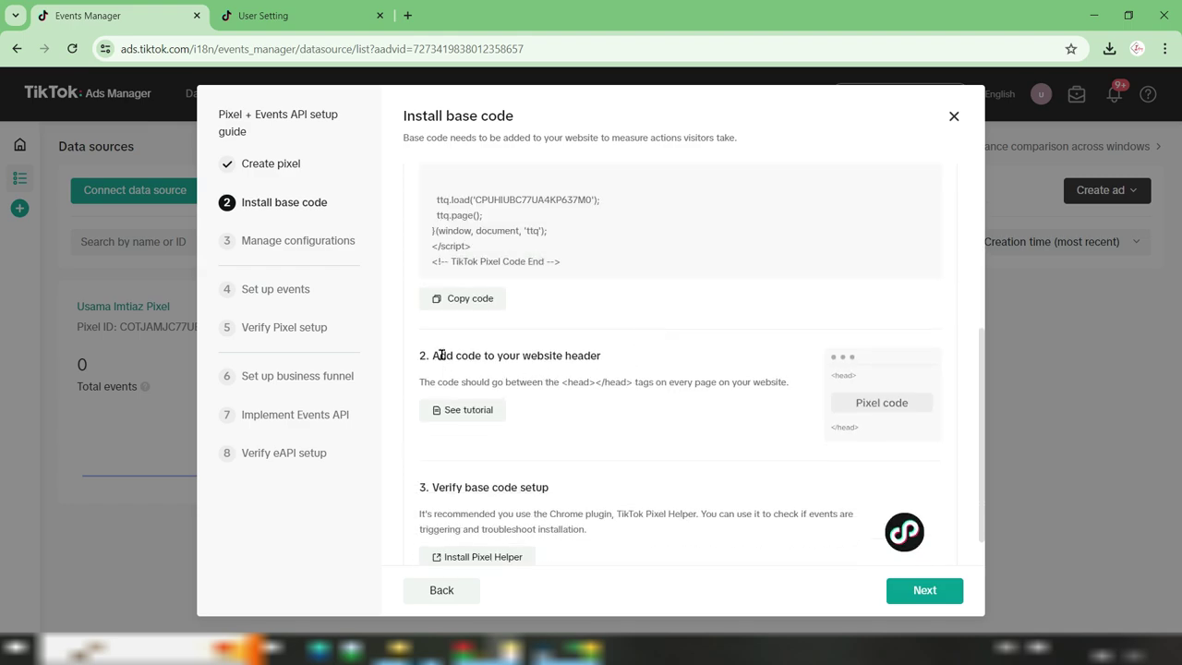
pyautogui.moveTo(452, 354); pyautogui.dragTo(591, 359)
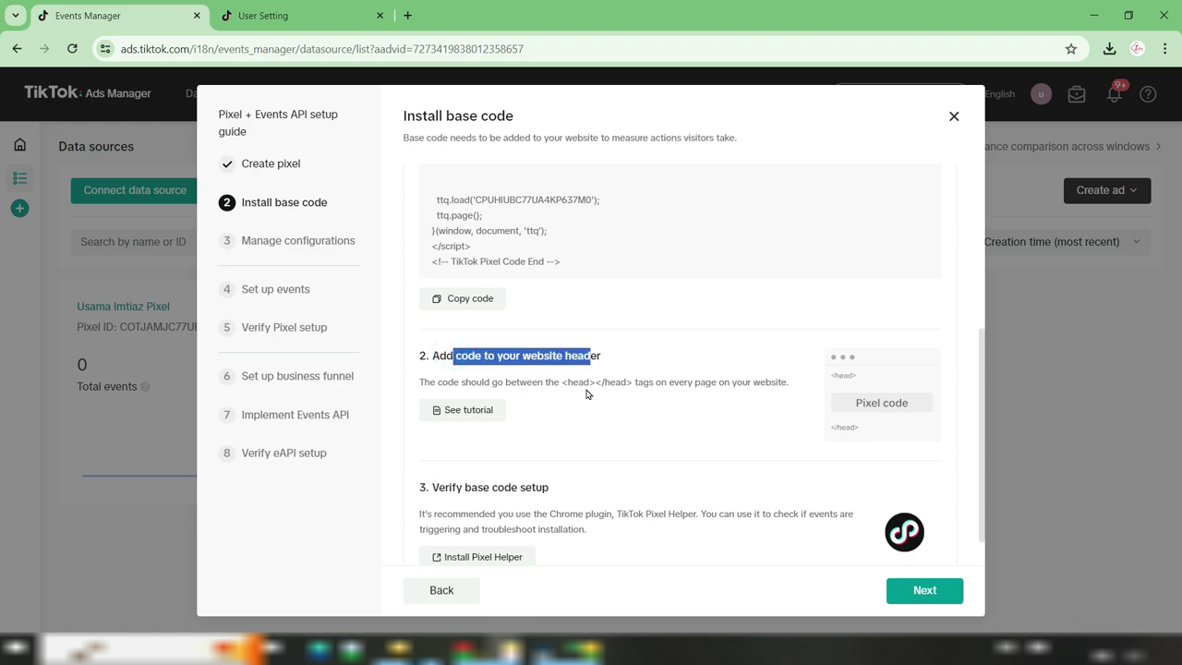
pyautogui.scroll(-1, 588, 394)
pyautogui.scroll(4, 581, 392)
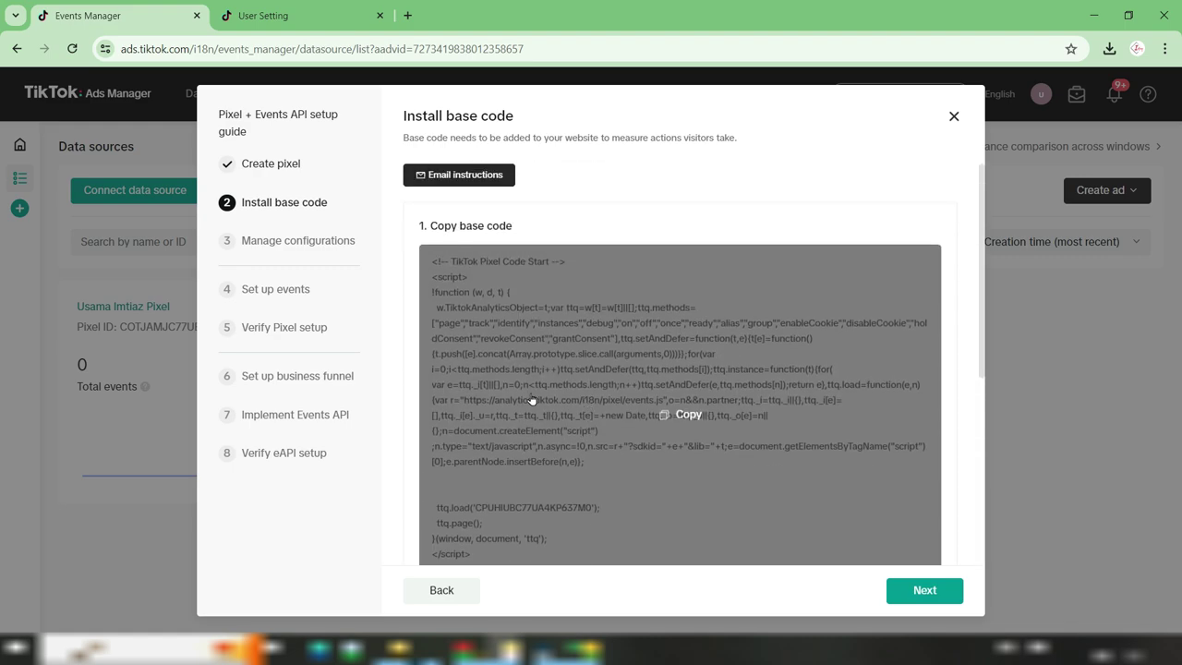
pyautogui.click(683, 414)
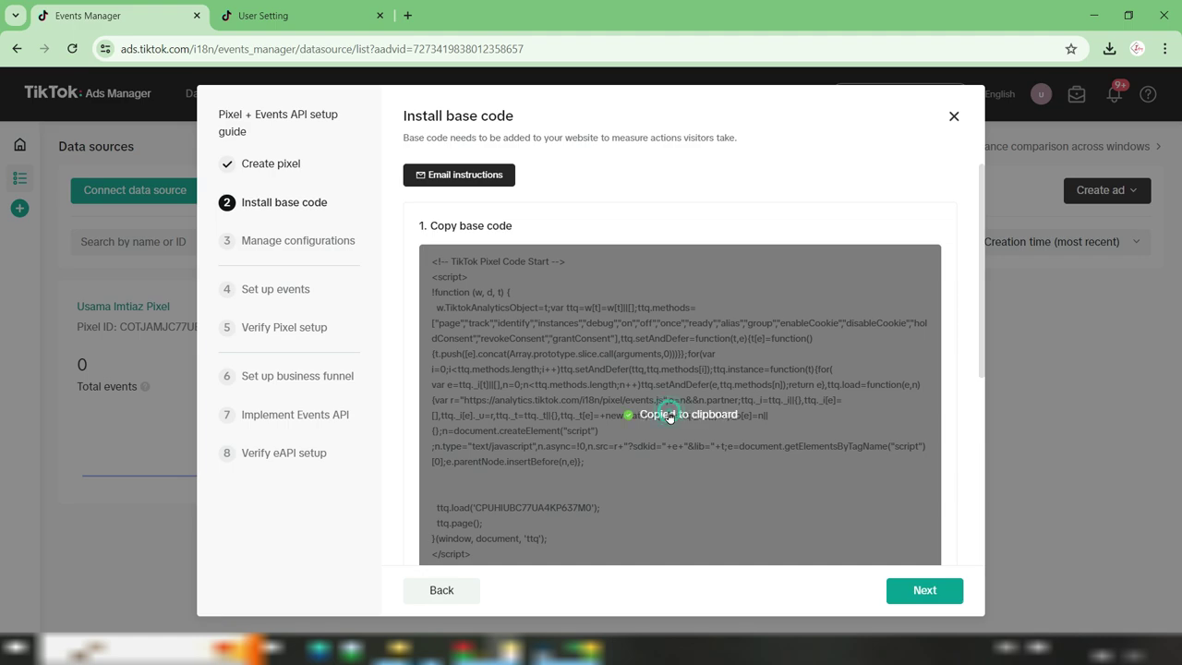
# In Shopify Admin, open the Dawn theme's theme.liquid in the code editor
pyautogui.click(577, 657)
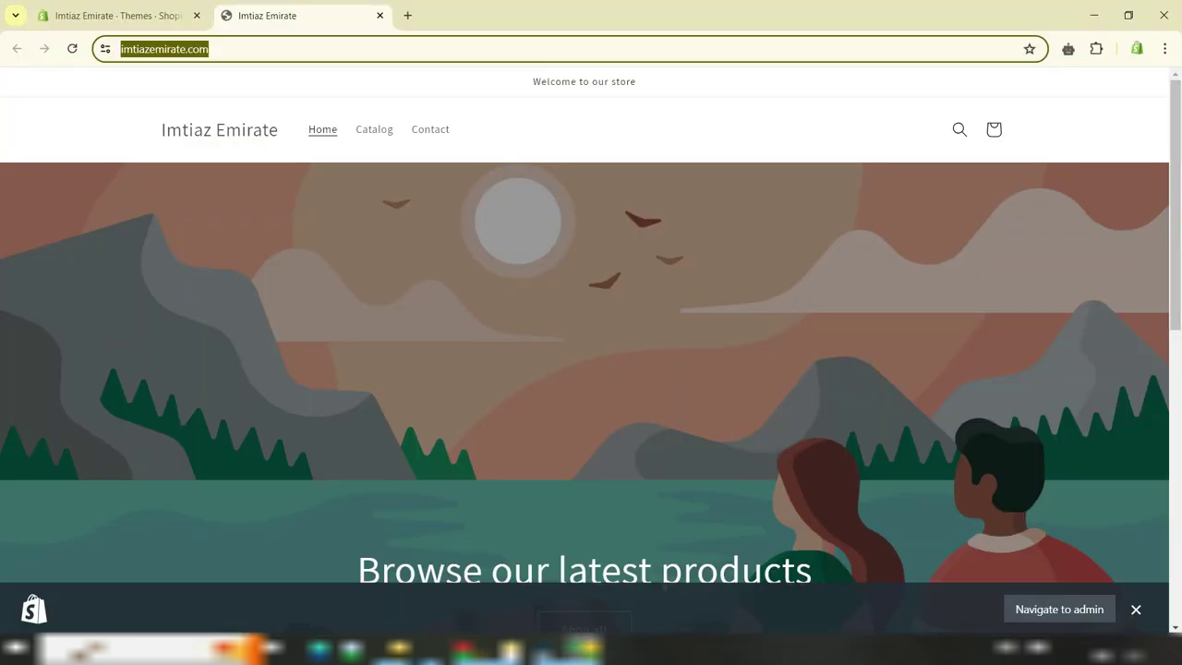
pyautogui.click(124, 21)
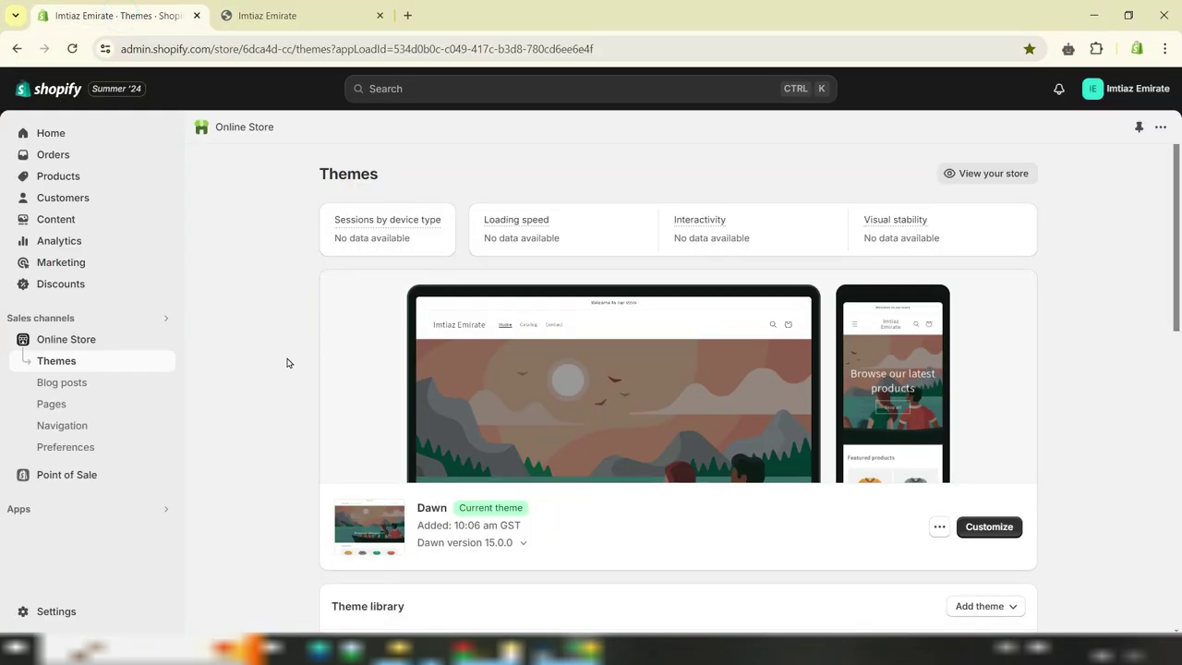
pyautogui.click(939, 528)
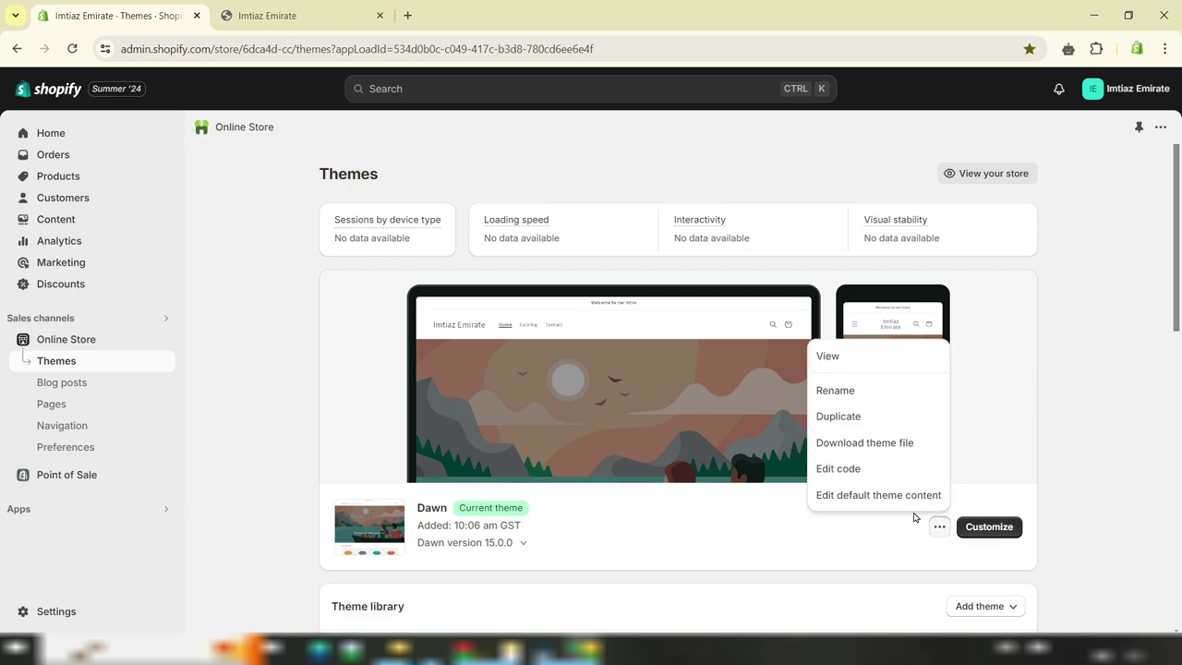
pyautogui.click(878, 470)
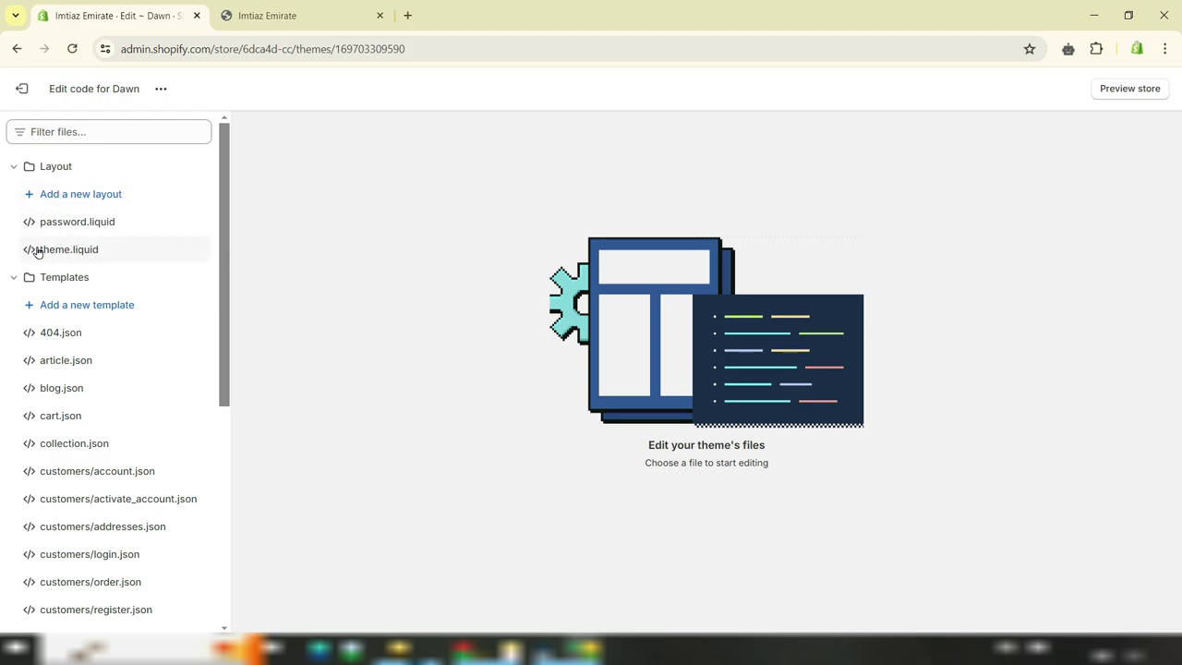
pyautogui.click(82, 251)
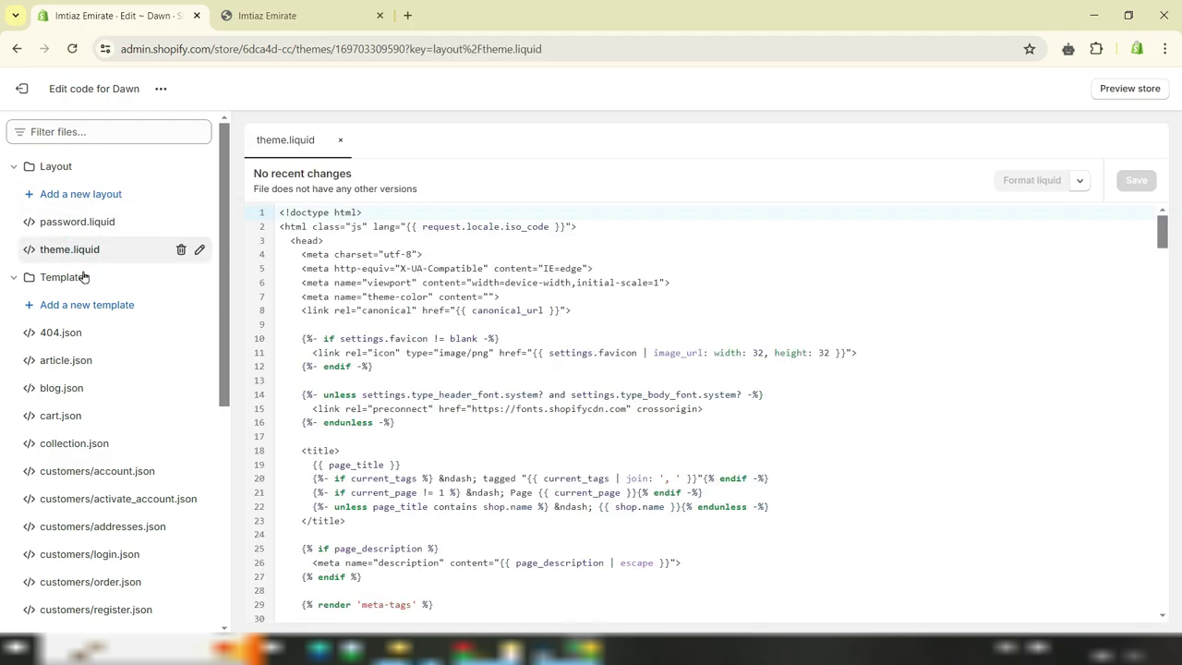
# Paste the TikTok Pixel code right after <head>, save theme.liquid, and exit the editor
pyautogui.moveTo(324, 240); pyautogui.dragTo(286, 242)
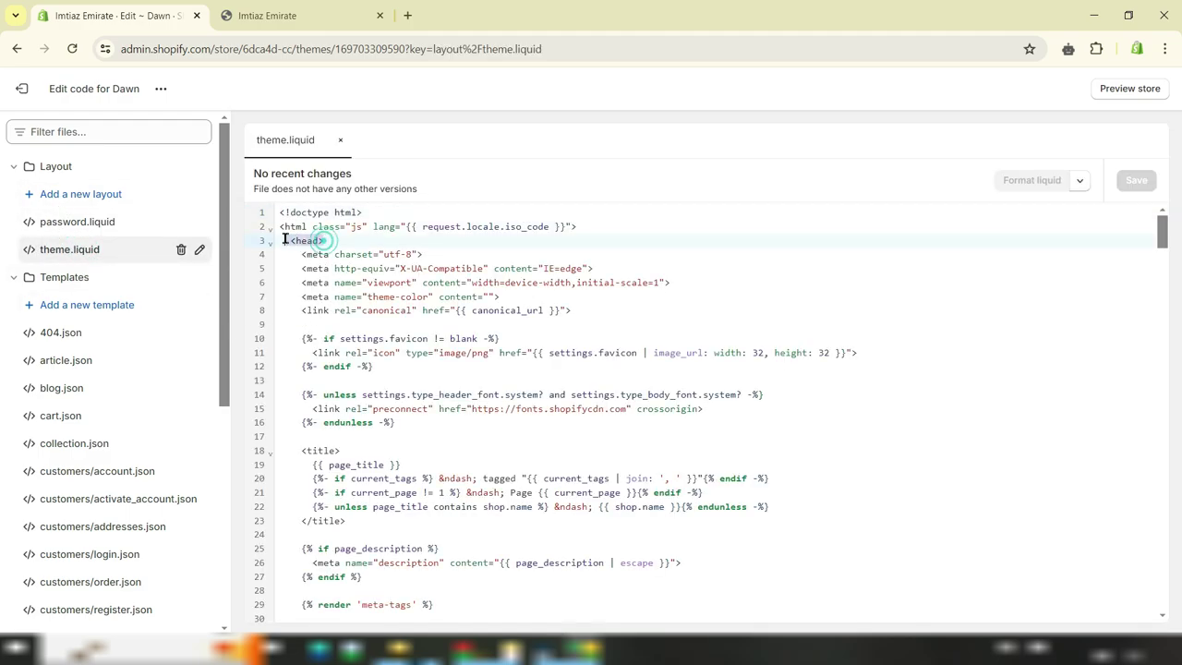
pyautogui.click(340, 241)
pyautogui.press('Return')
pyautogui.press('Return')
pyautogui.press('Return')
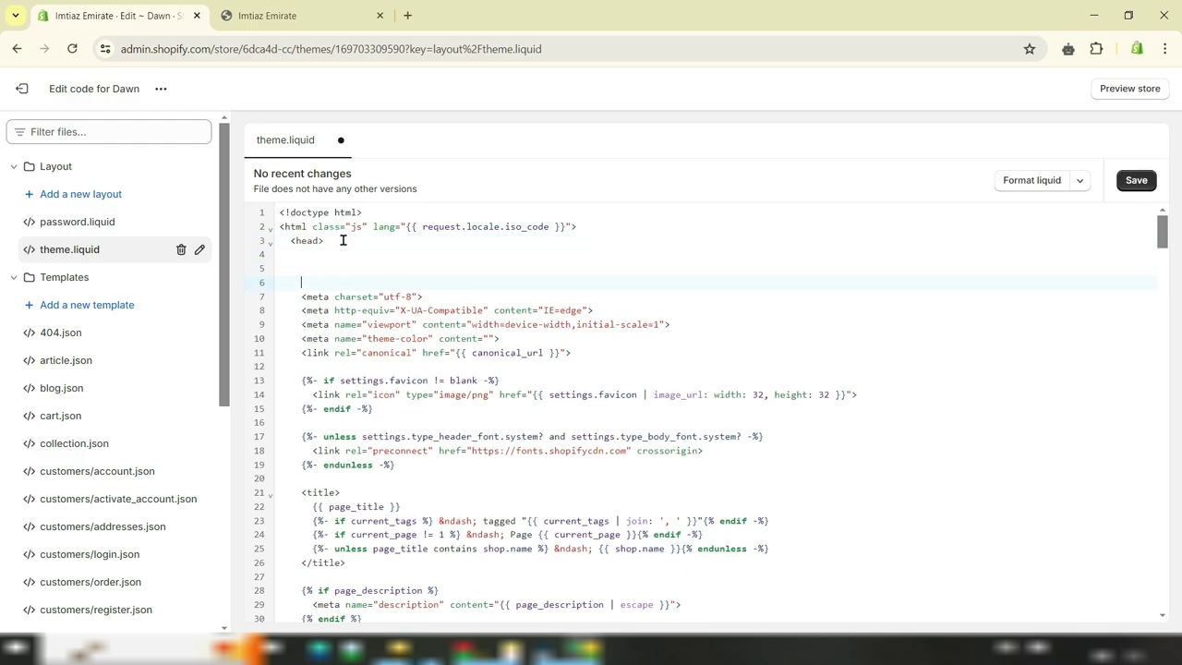
pyautogui.hotkey('ctrl', 'v')
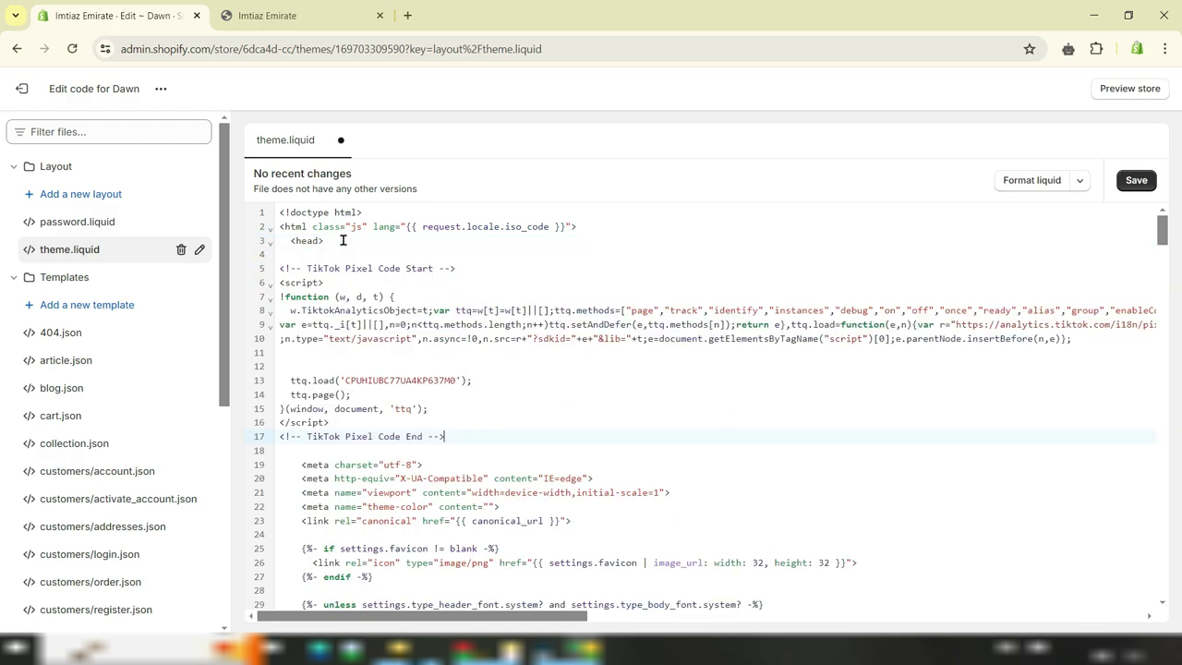
pyautogui.moveTo(444, 437); pyautogui.dragTo(275, 266)
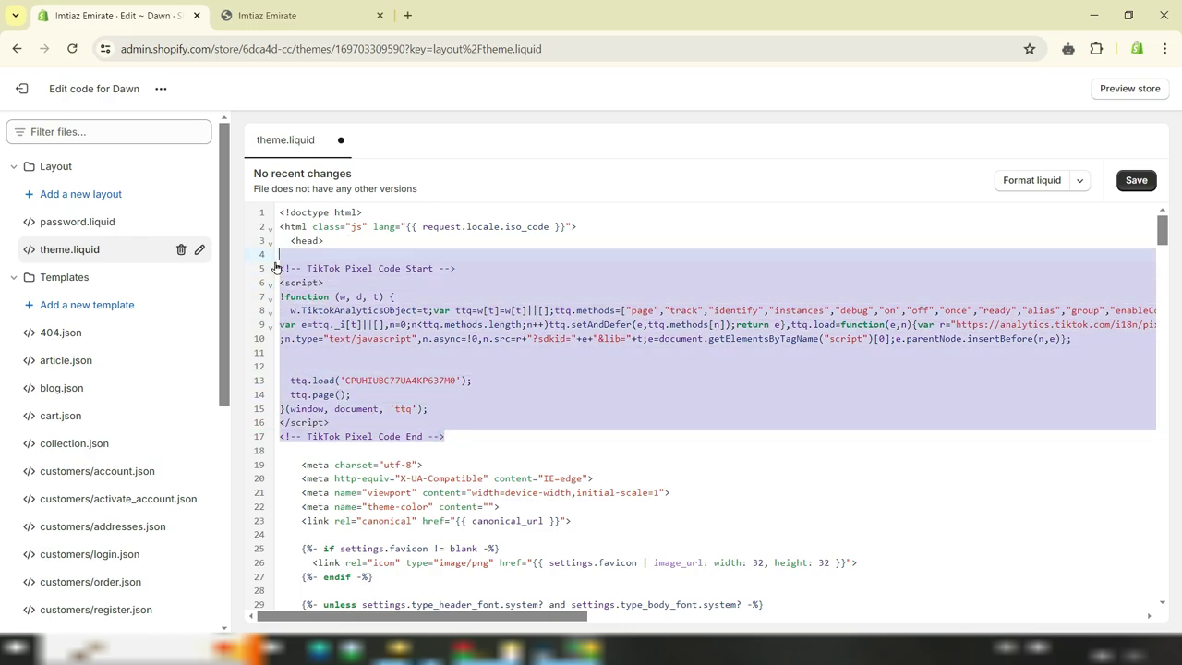
pyautogui.click(508, 342)
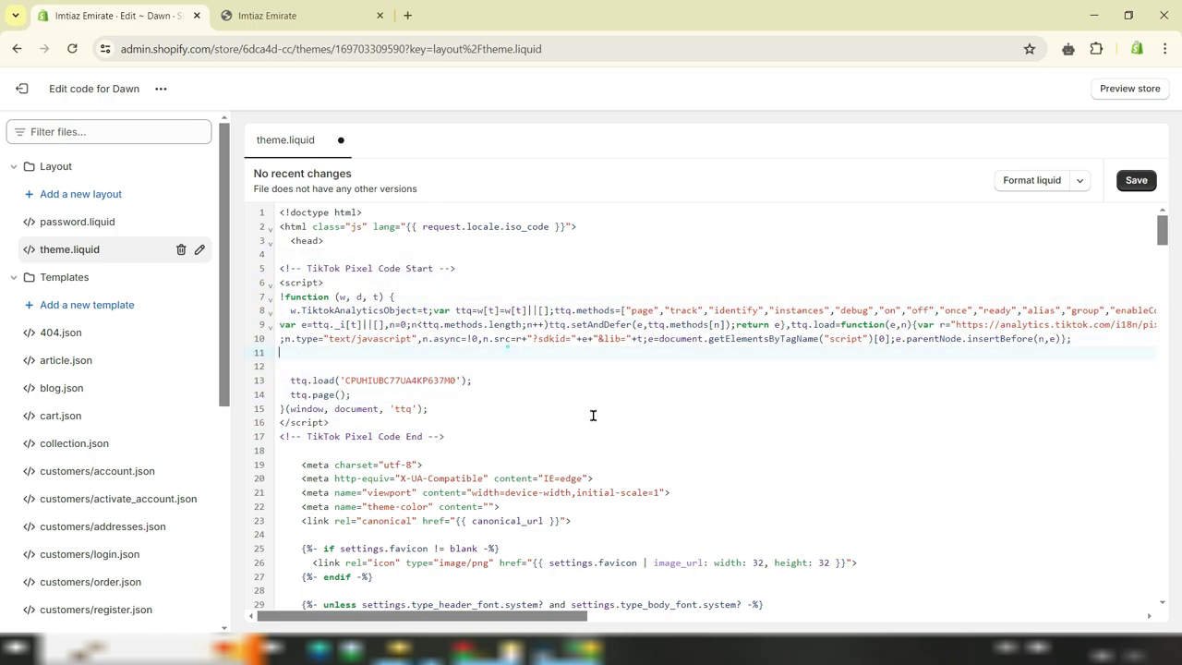
pyautogui.click(1132, 183)
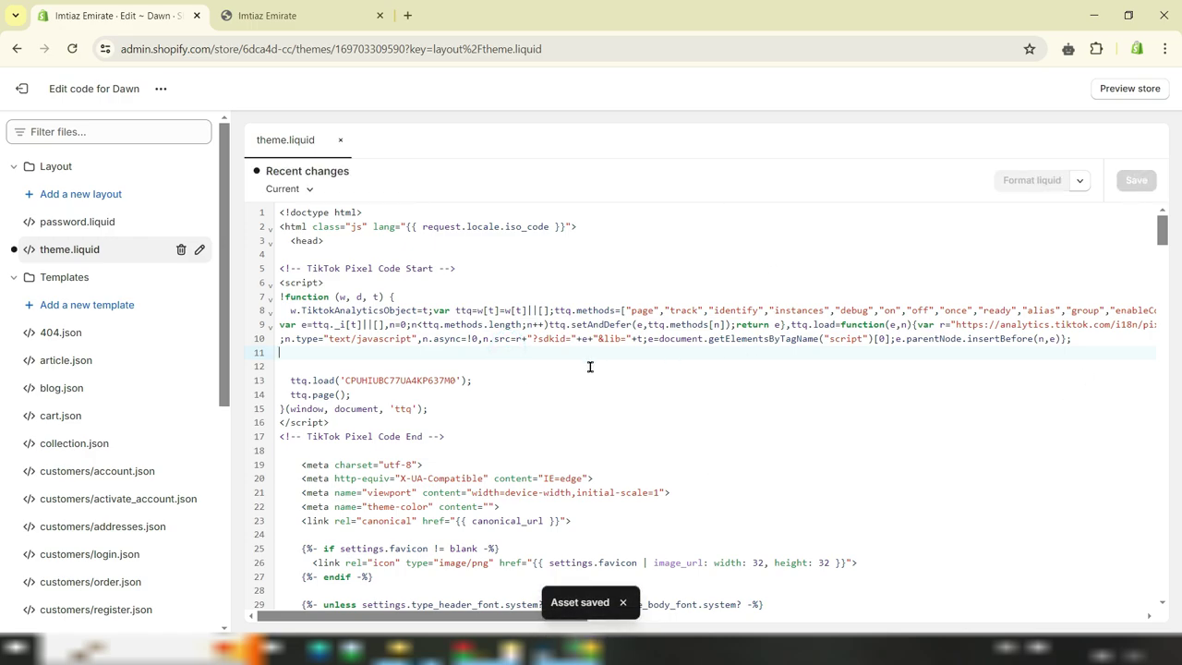
pyautogui.click(20, 88)
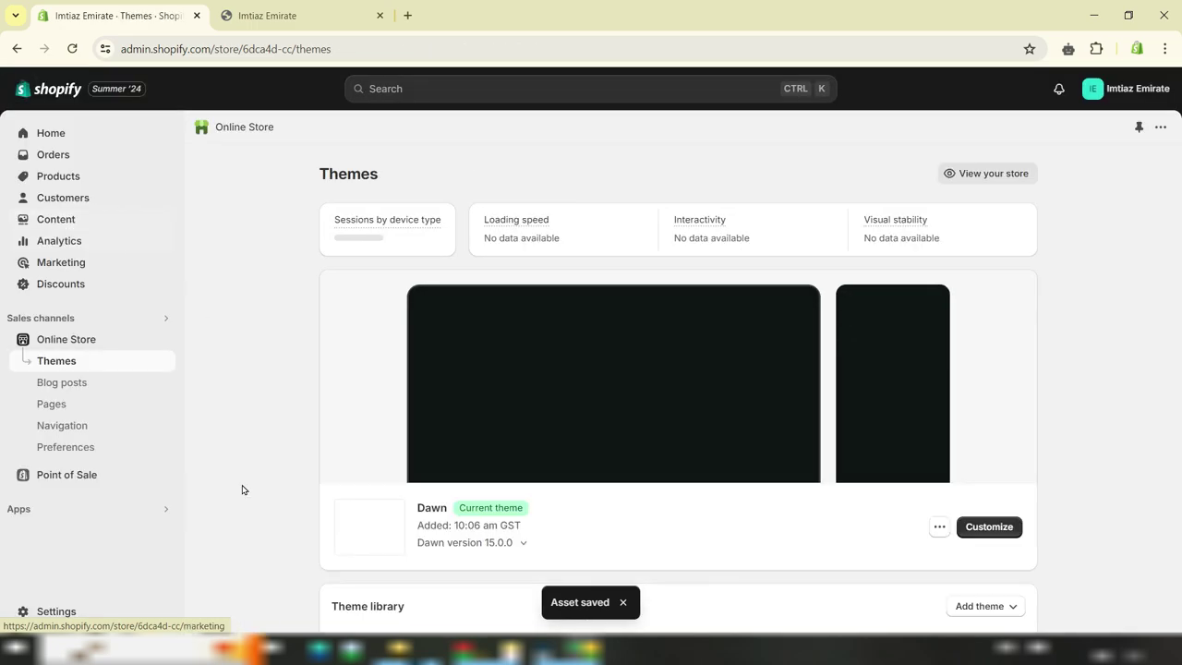
# Paste the TikTok Pixel code into Checkout's Additional scripts, save, and close Settings
pyautogui.click(85, 614)
pyautogui.scroll(-10, 687, 378)
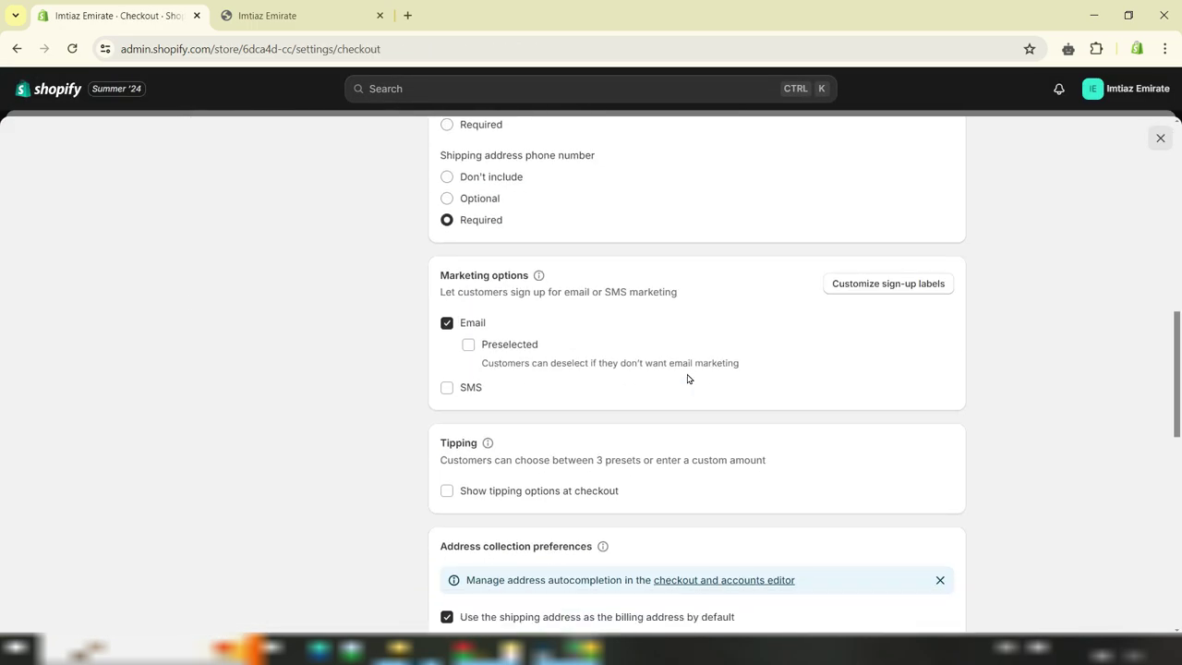
pyautogui.scroll(-4, 687, 379)
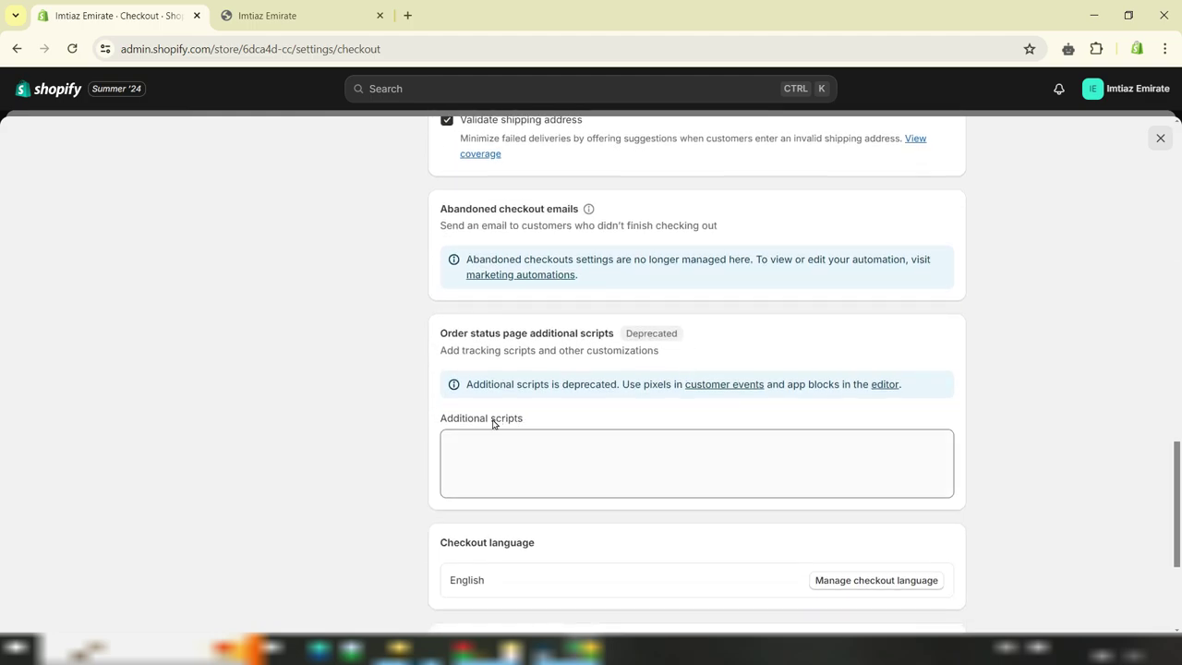
pyautogui.click(541, 463)
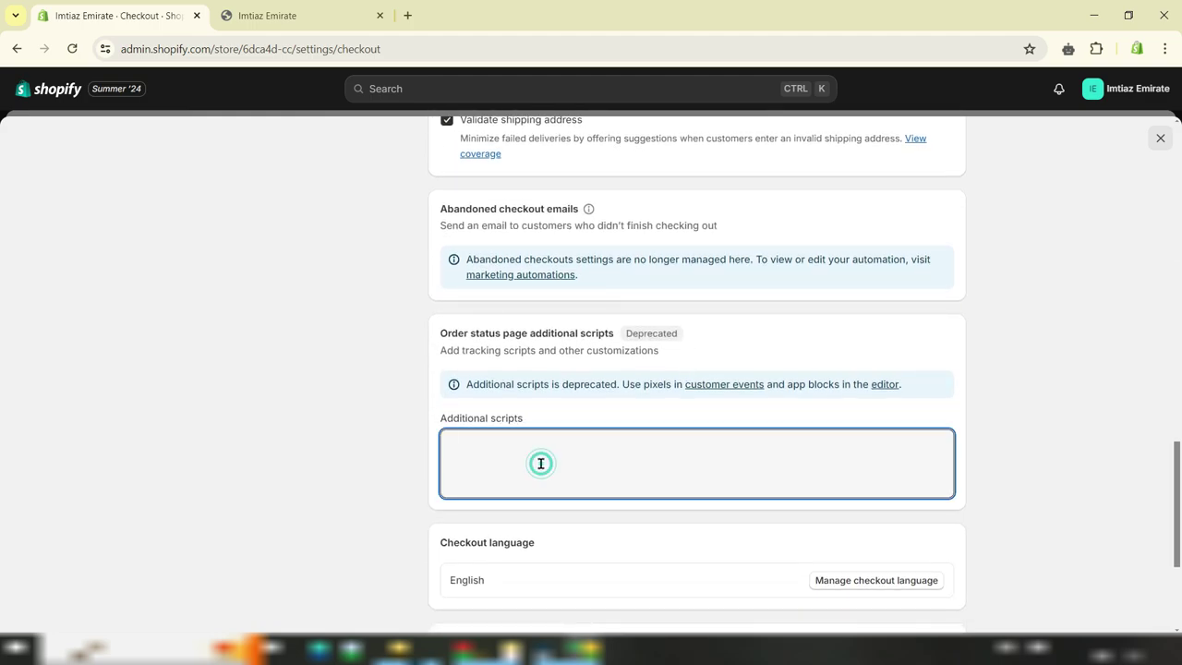
pyautogui.hotkey('ctrl', 'v')
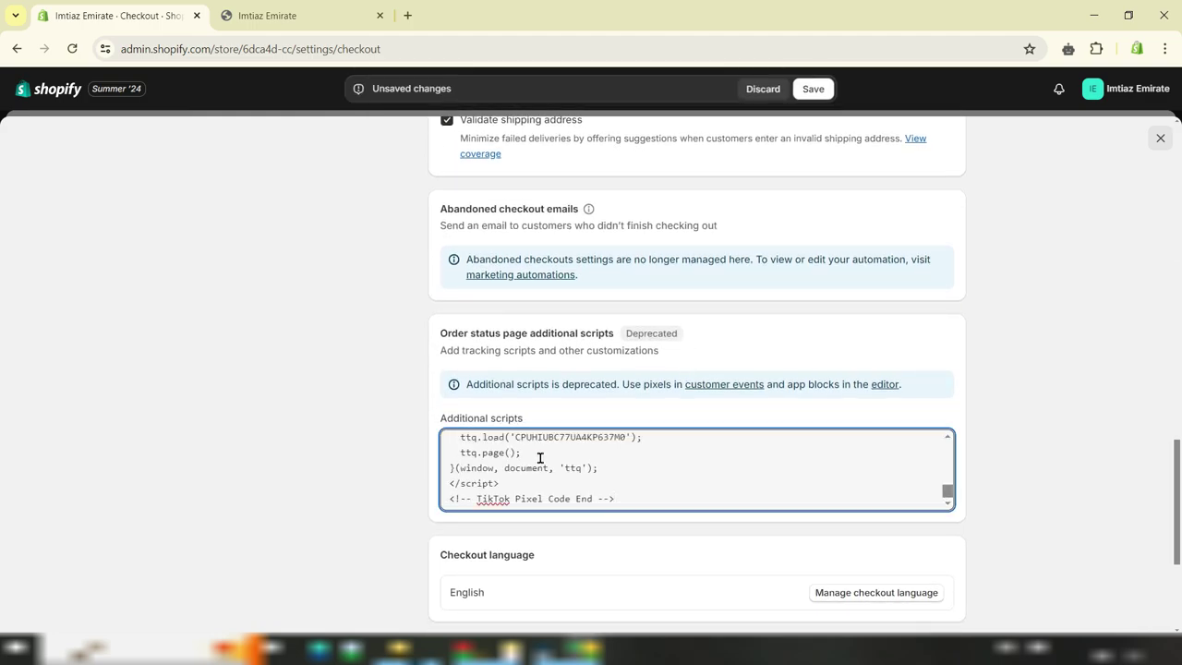
pyautogui.click(814, 89)
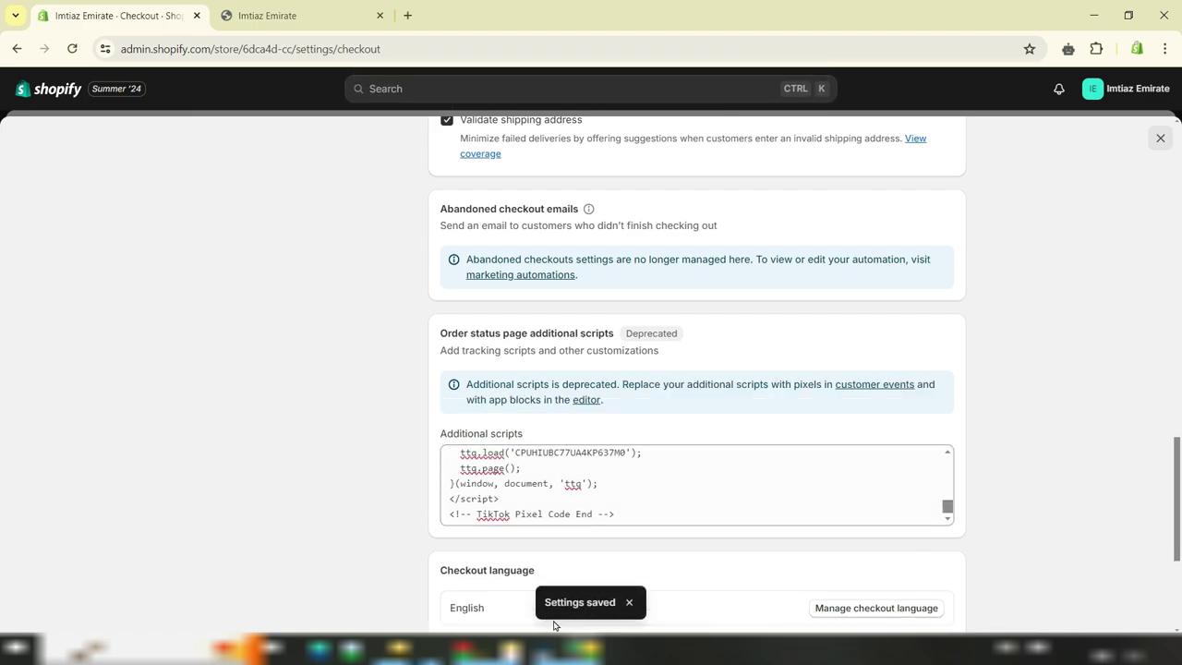
pyautogui.click(1160, 139)
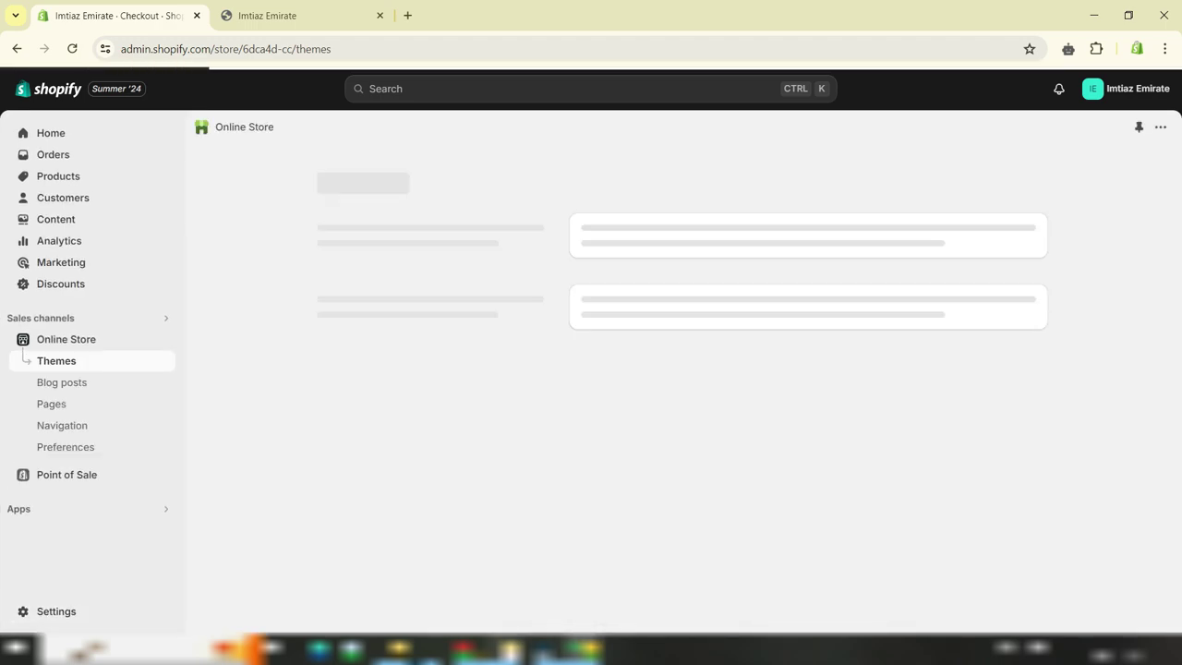
# Back in Events Manager, scroll to the verify step and open the TikTok Pixel Helper store page
pyautogui.moveTo(498, 651)
pyautogui.click(422, 577)
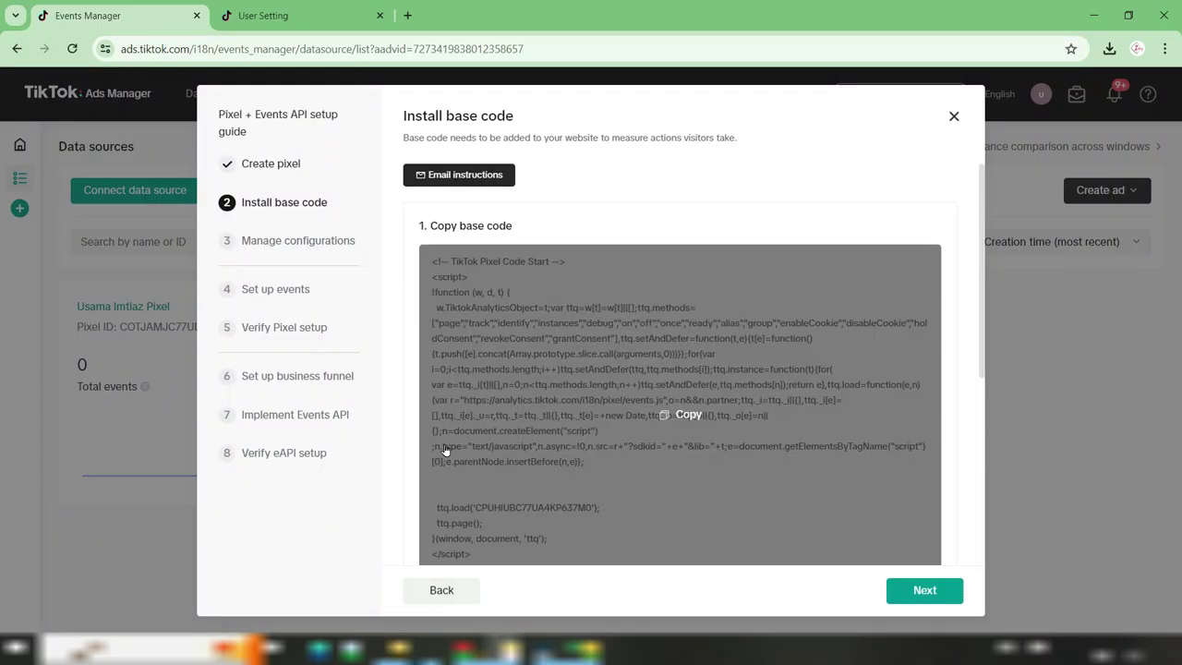
pyautogui.scroll(-1, 848, 437)
pyautogui.scroll(-3, 848, 436)
pyautogui.scroll(-1, 653, 441)
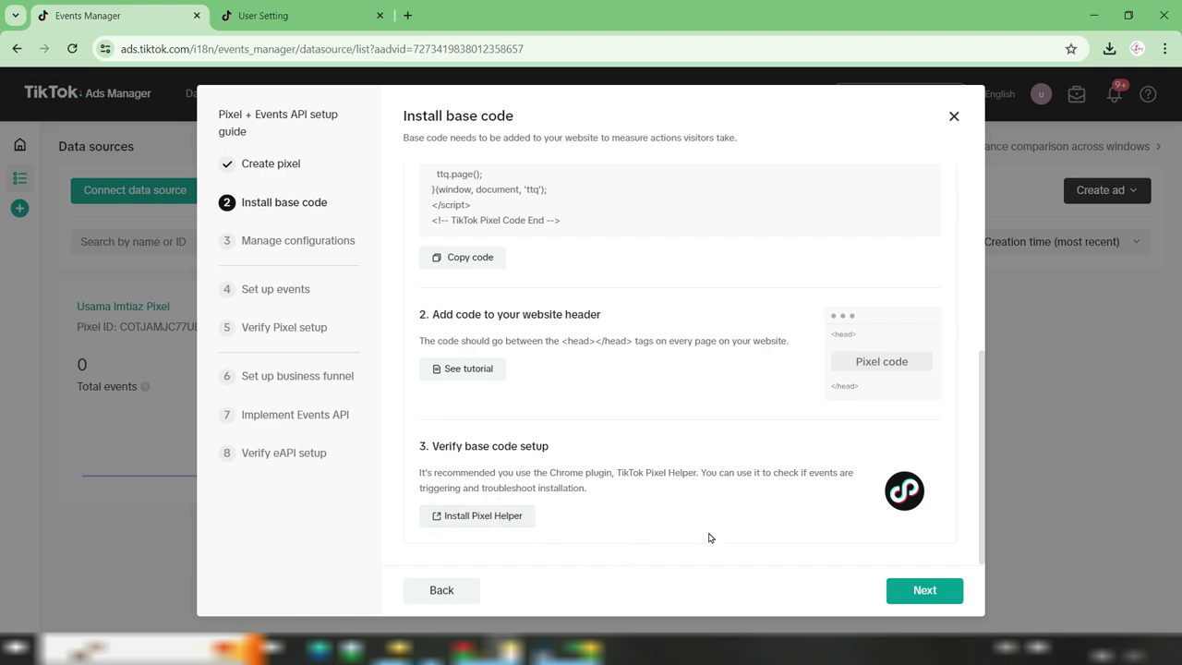
pyautogui.click(476, 515)
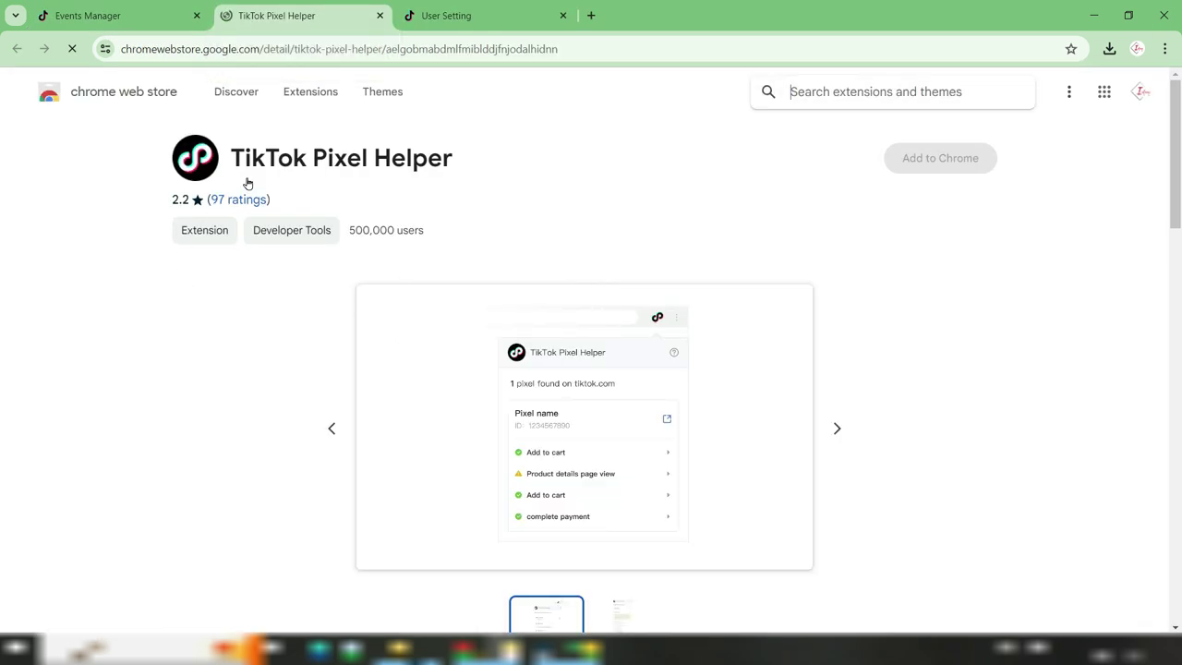
# Add the TikTok Pixel Helper extension to Chrome
pyautogui.click(940, 162)
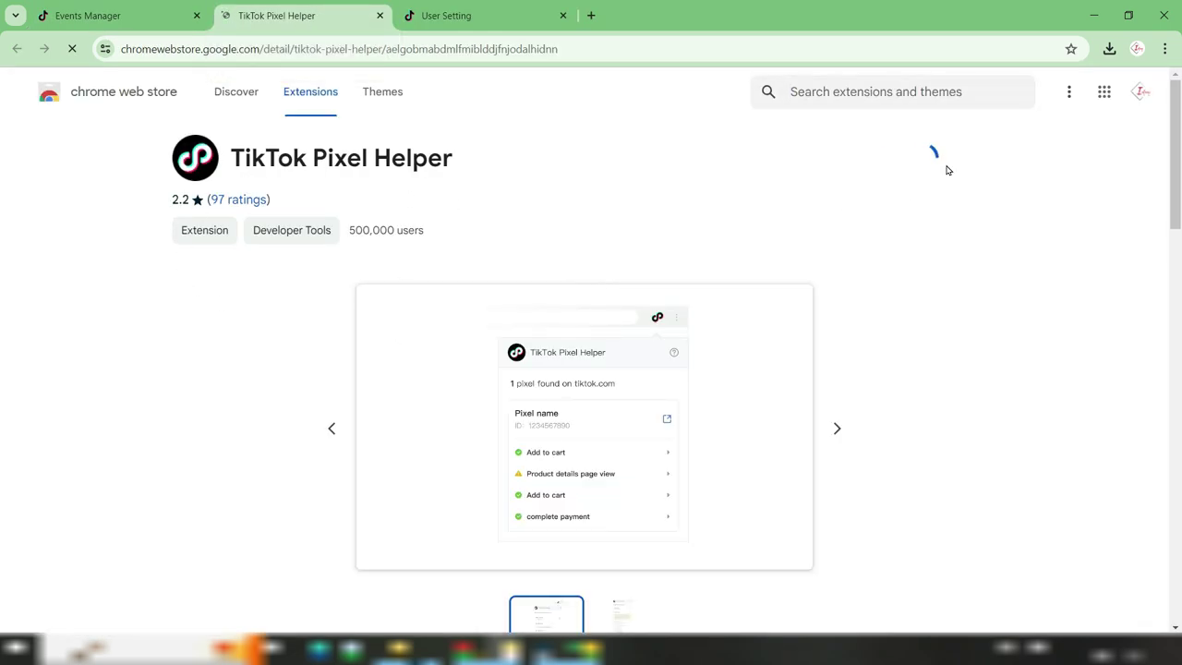
pyautogui.click(628, 188)
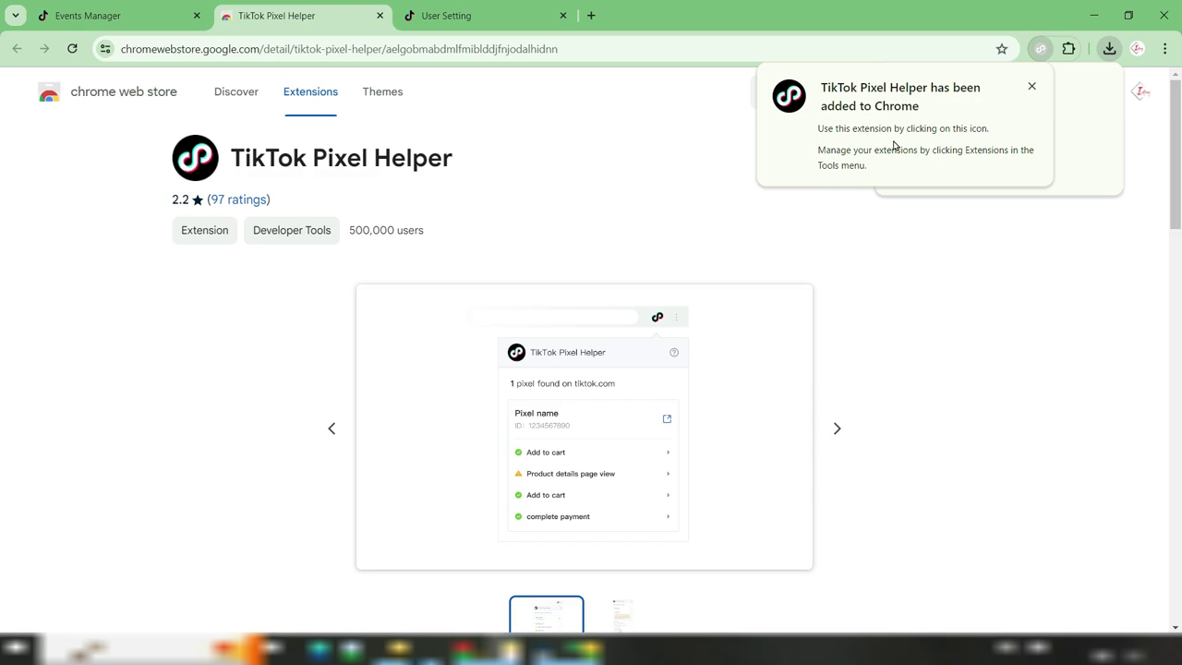
pyautogui.click(1031, 87)
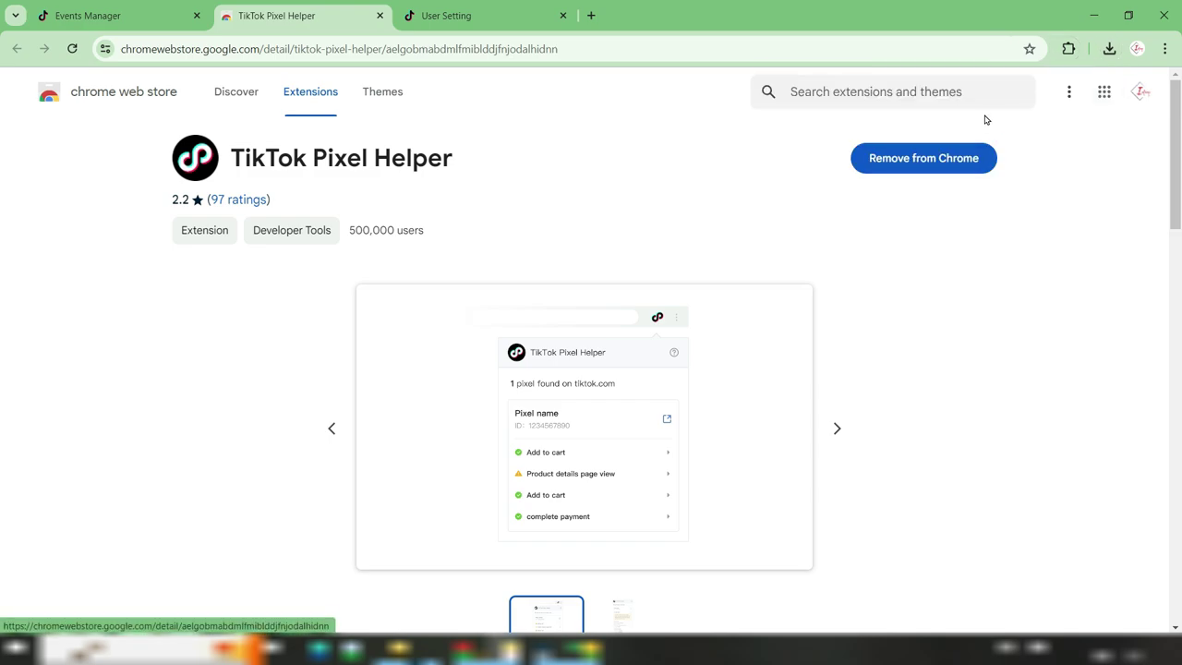
# Pin TikTok Pixel Helper to the toolbar and return to the Events Manager pixel setup
pyautogui.click(1068, 48)
pyautogui.click(1015, 169)
pyautogui.click(1116, 153)
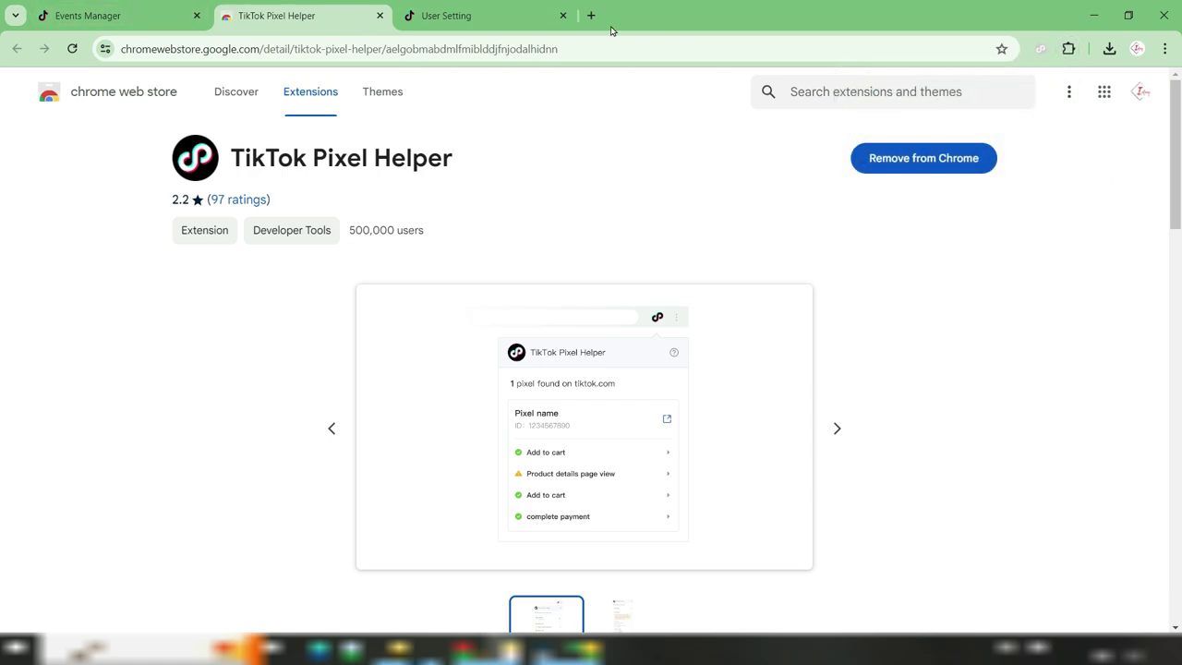
pyautogui.click(120, 16)
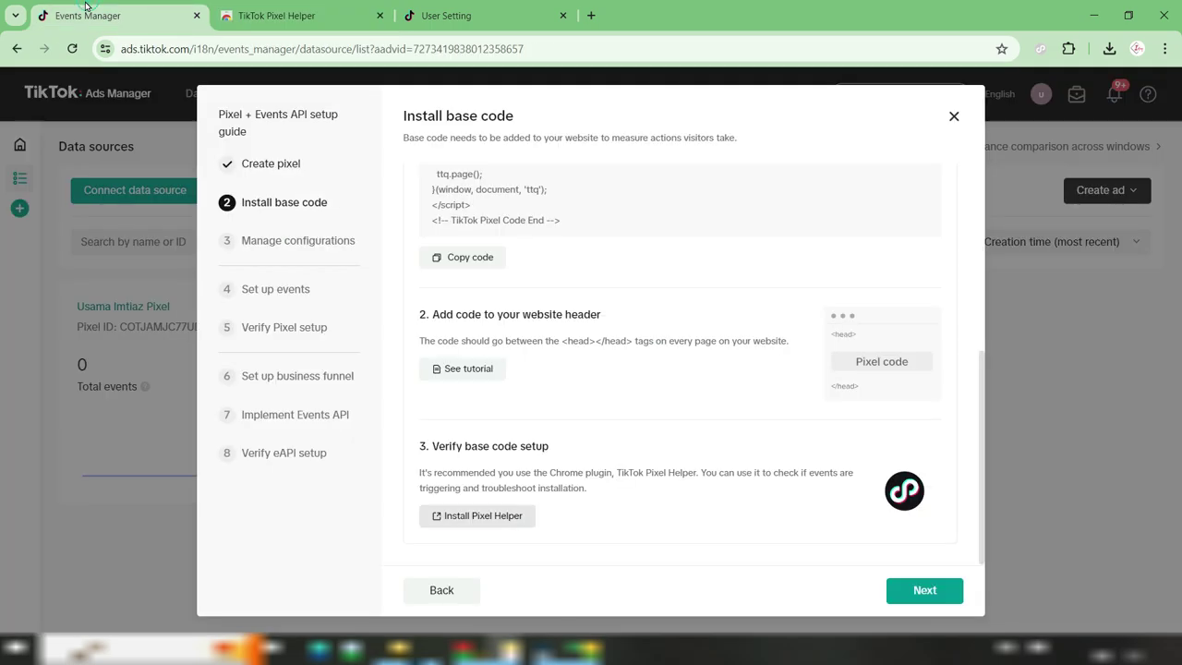
# Turn on Automatic Advanced Matching in Manage configurations and continue to Set up events
pyautogui.click(935, 596)
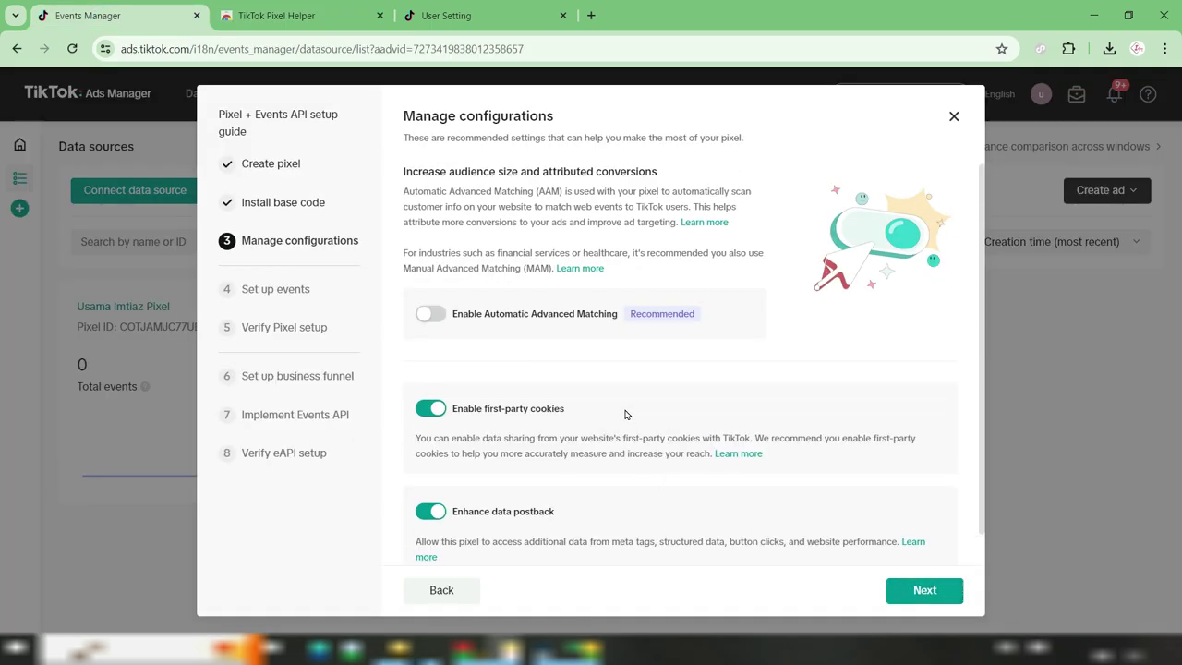
pyautogui.click(429, 315)
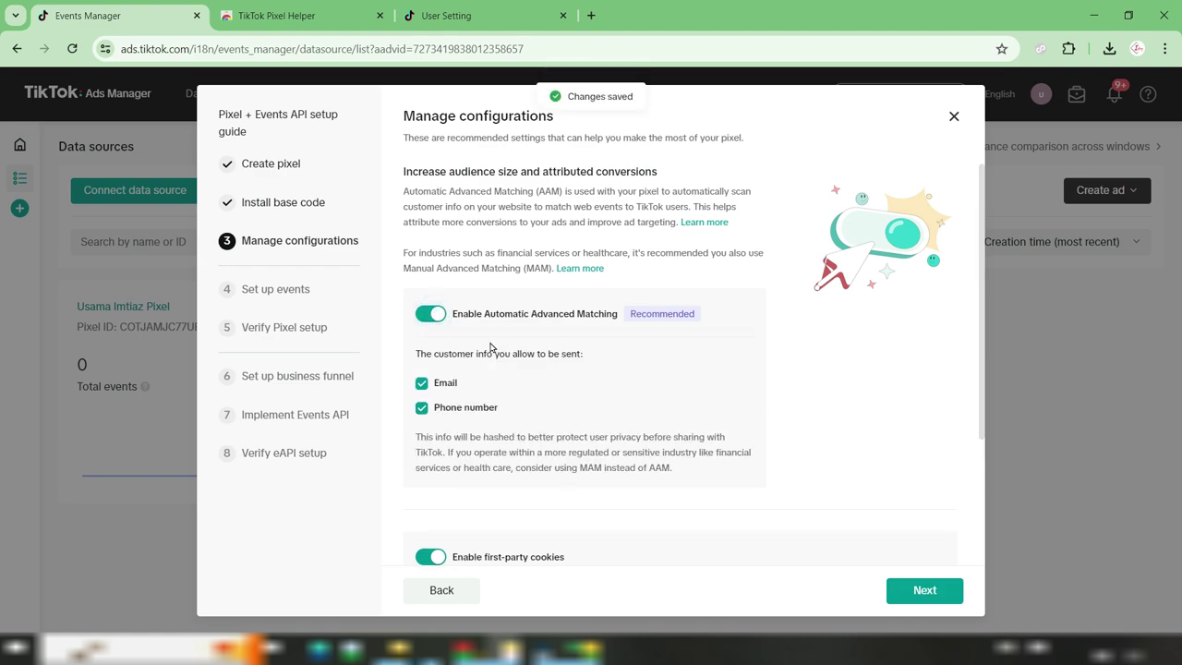
pyautogui.scroll(-2, 818, 382)
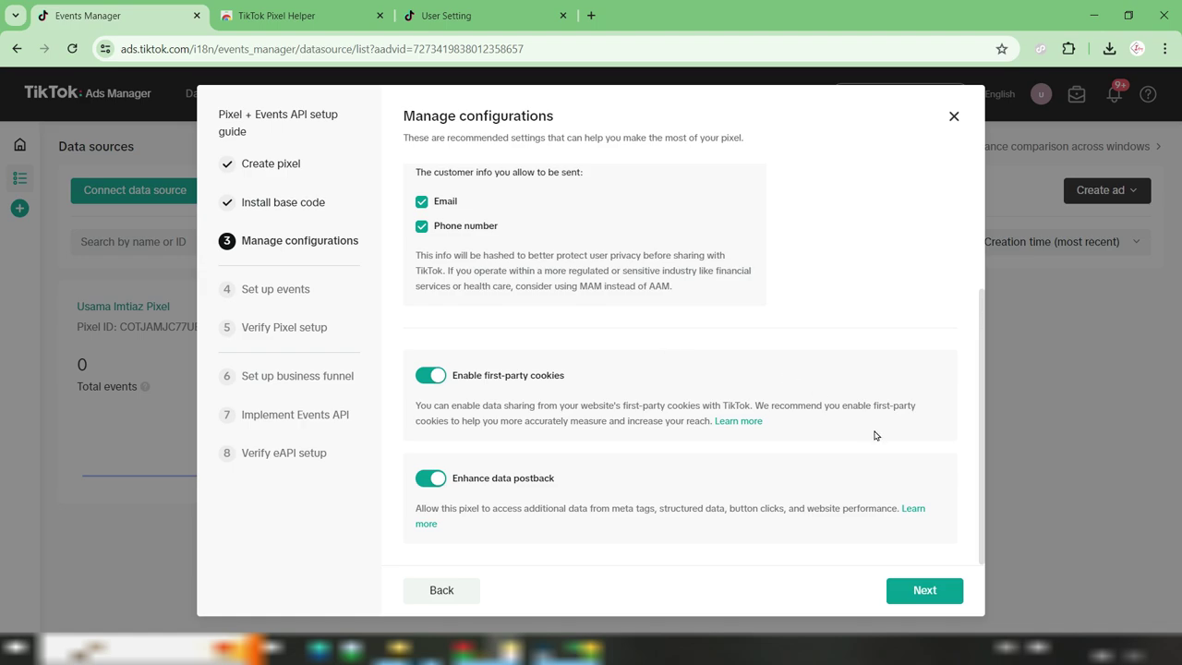
pyautogui.click(925, 591)
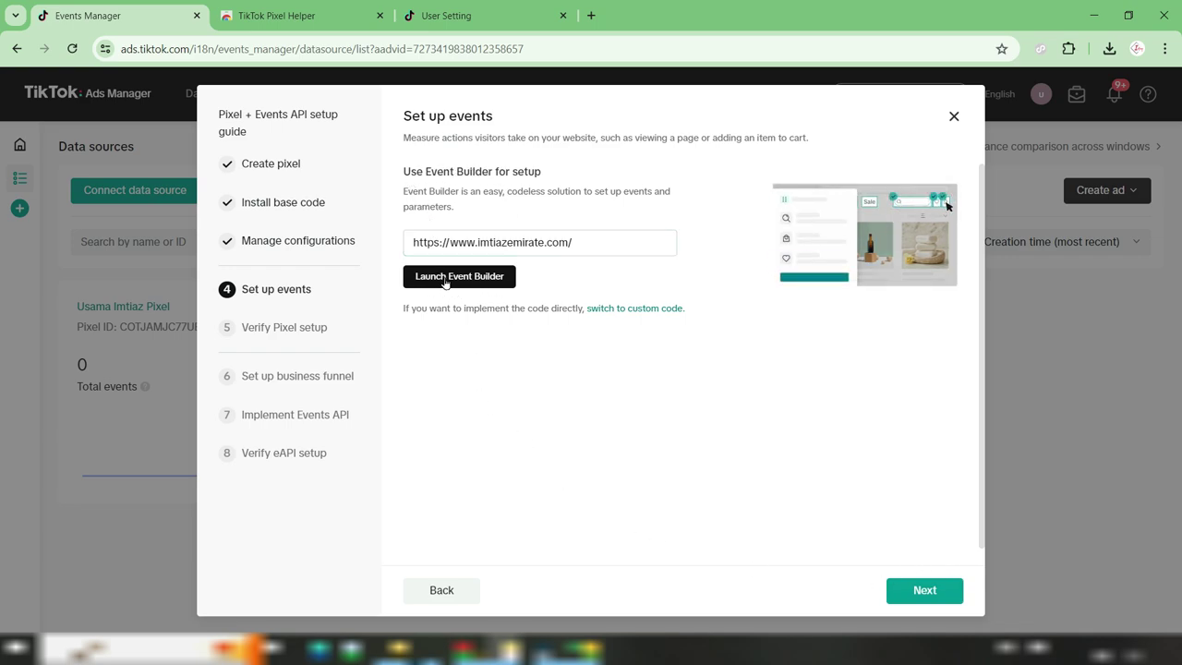
# Launch Event Builder on the Imtiaz Emirate store site and start a new event
pyautogui.click(481, 277)
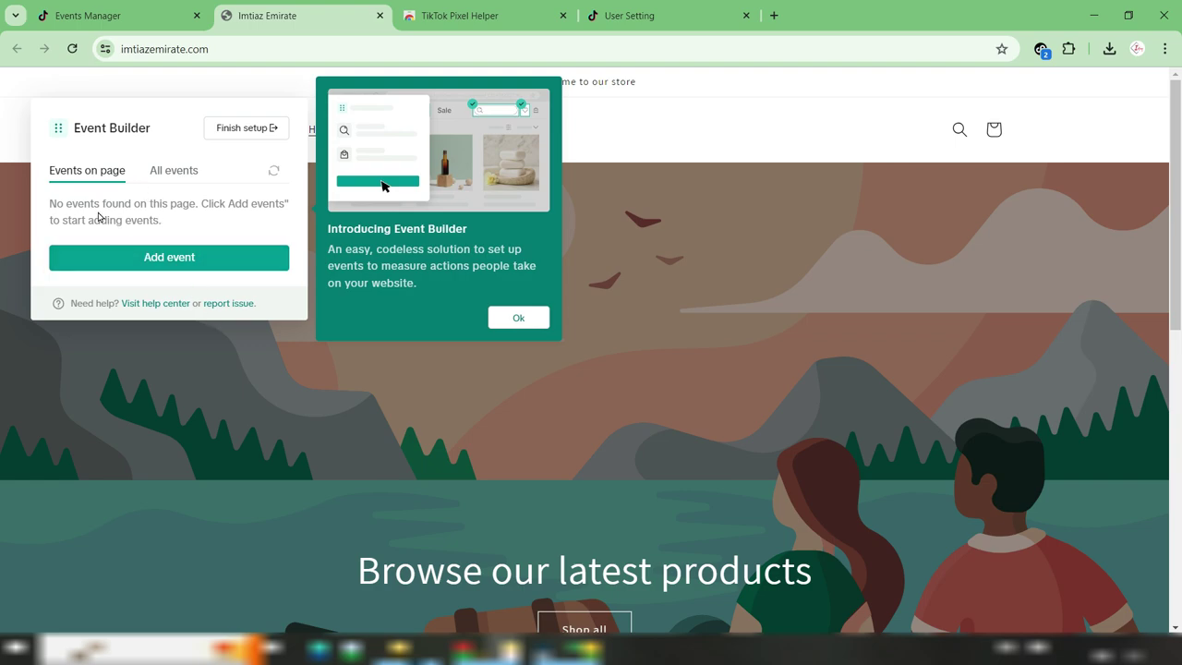
pyautogui.click(212, 262)
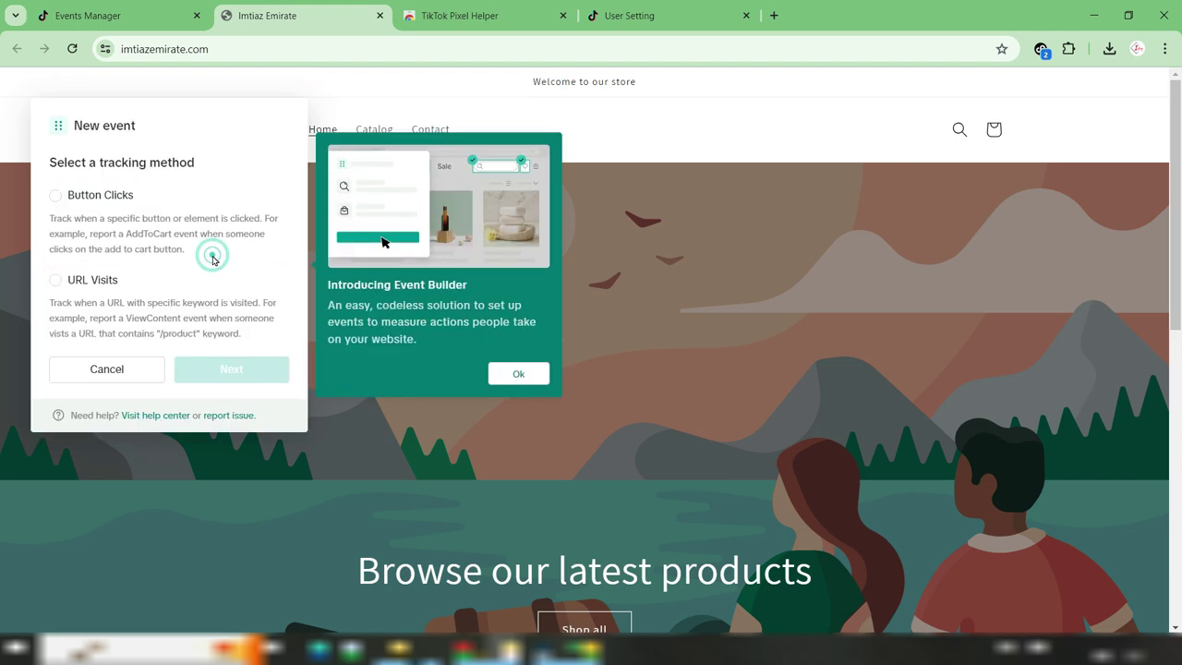
pyautogui.click(69, 212)
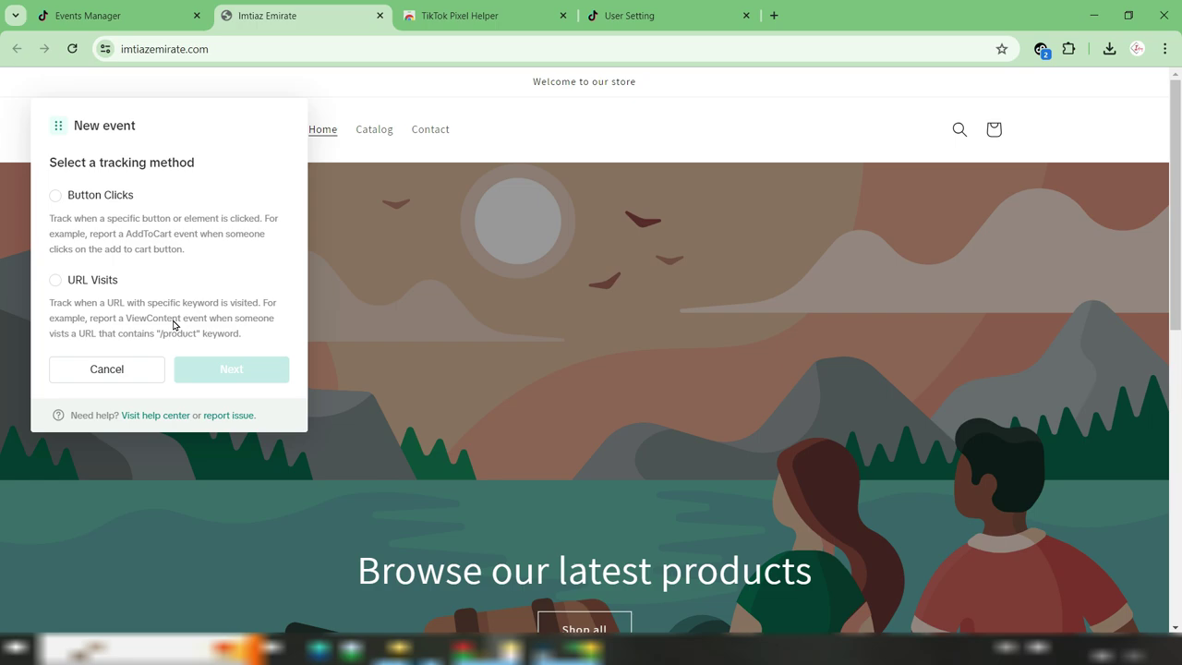
# Create a URL Visits event with event type View Content
pyautogui.click(61, 281)
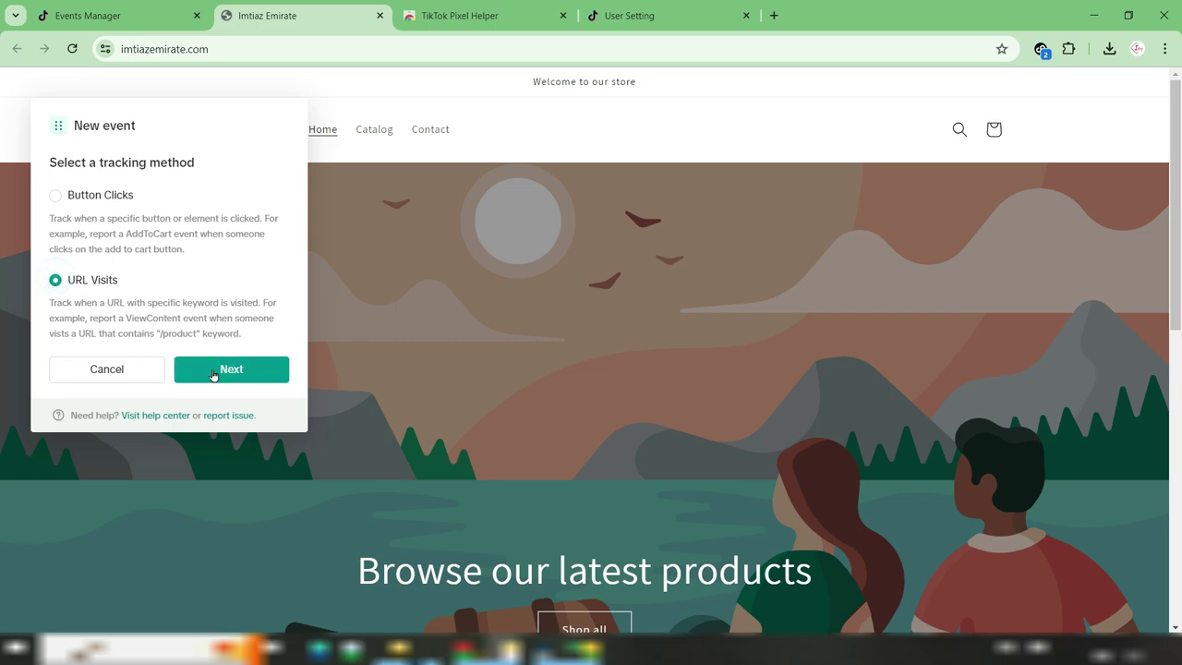
pyautogui.click(242, 370)
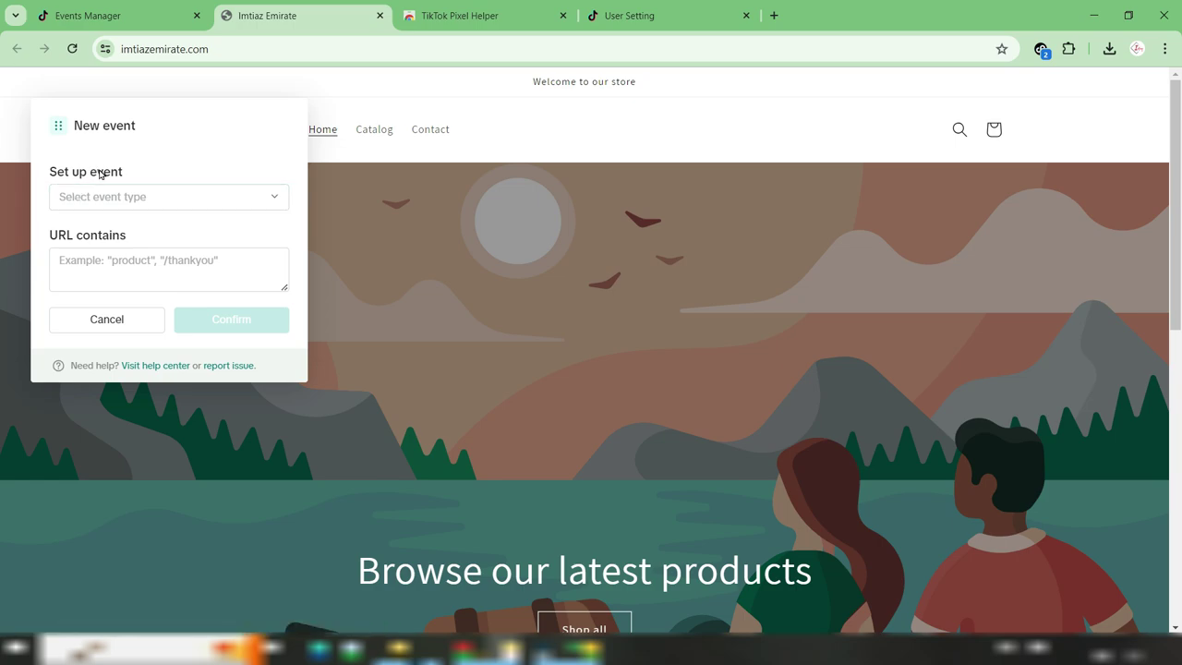
pyautogui.click(235, 196)
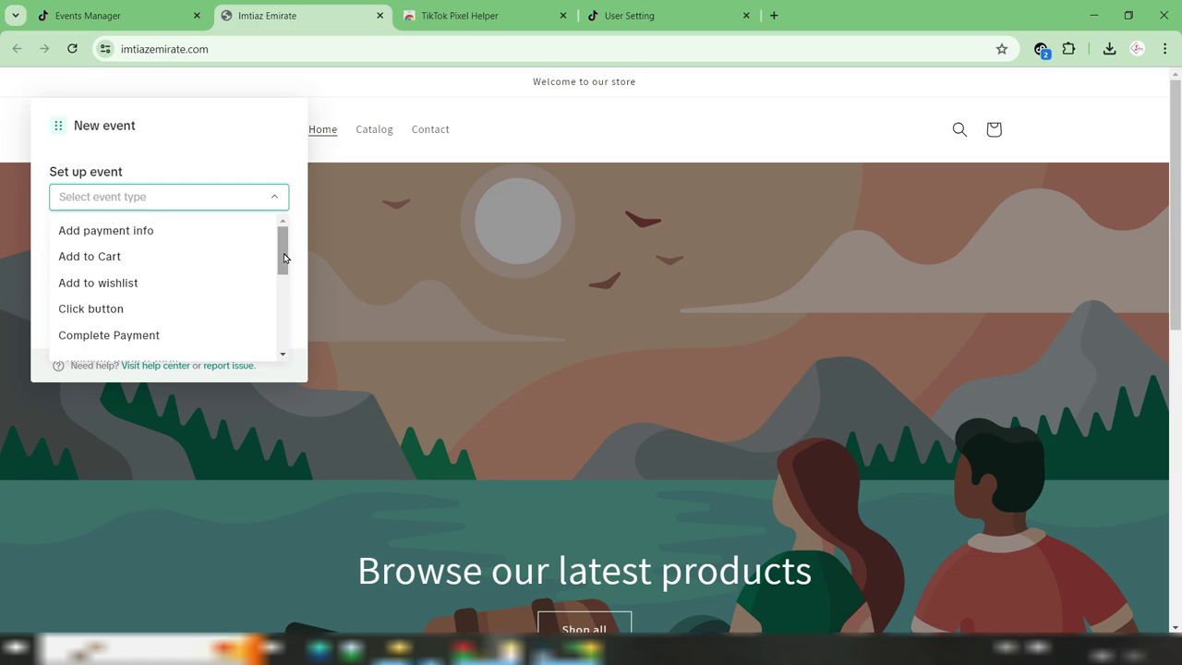
pyautogui.moveTo(282, 246); pyautogui.dragTo(285, 330)
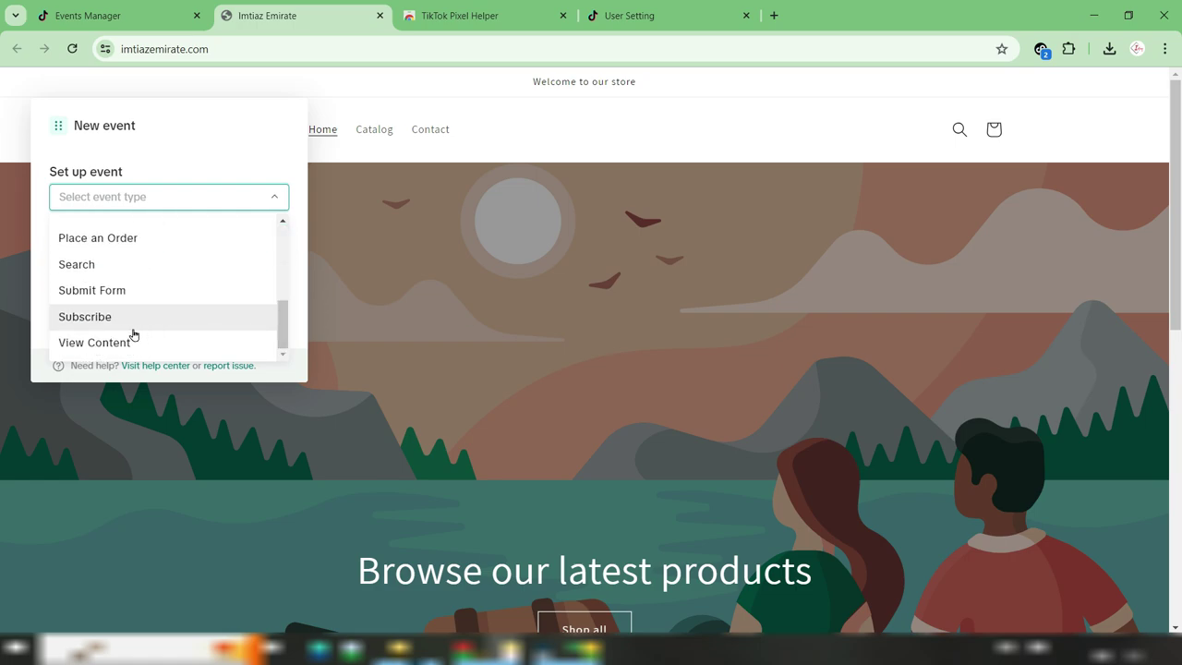
pyautogui.click(176, 345)
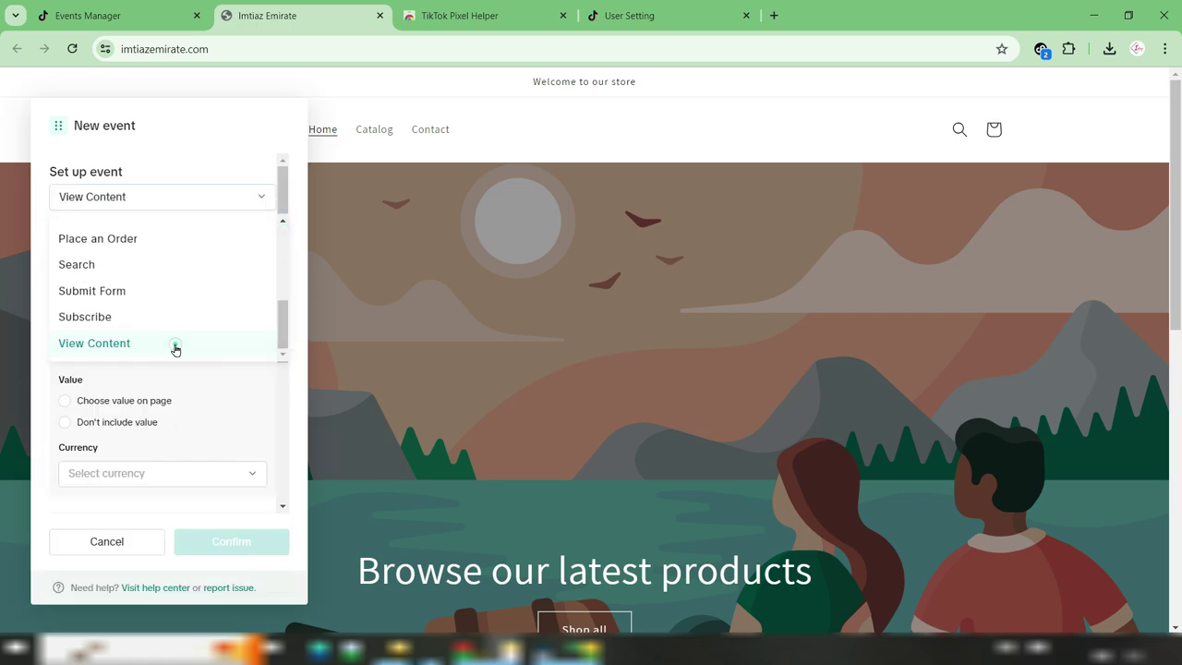
# Enter /products as the URL contains keyword and load daraz.pk in a new tab
pyautogui.click(116, 262)
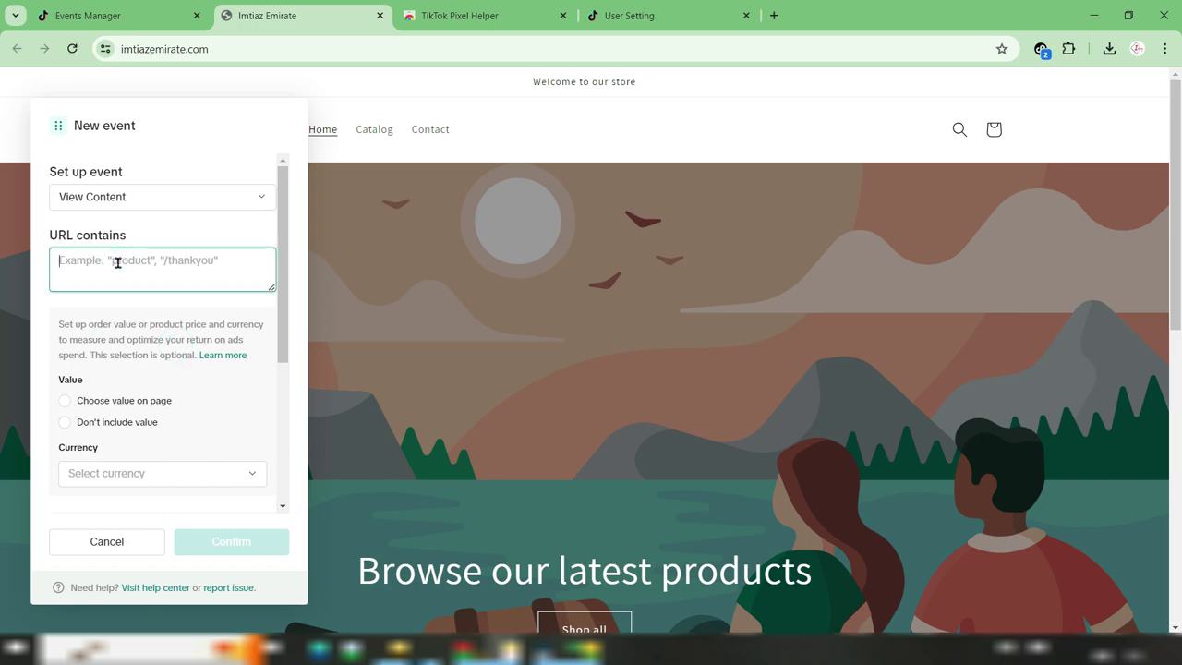
pyautogui.write('/products')
pyautogui.moveTo(130, 261)
pyautogui.mouseDown()
pyautogui.moveTo(105, 267)
pyautogui.moveTo(129, 270)
pyautogui.mouseUp()
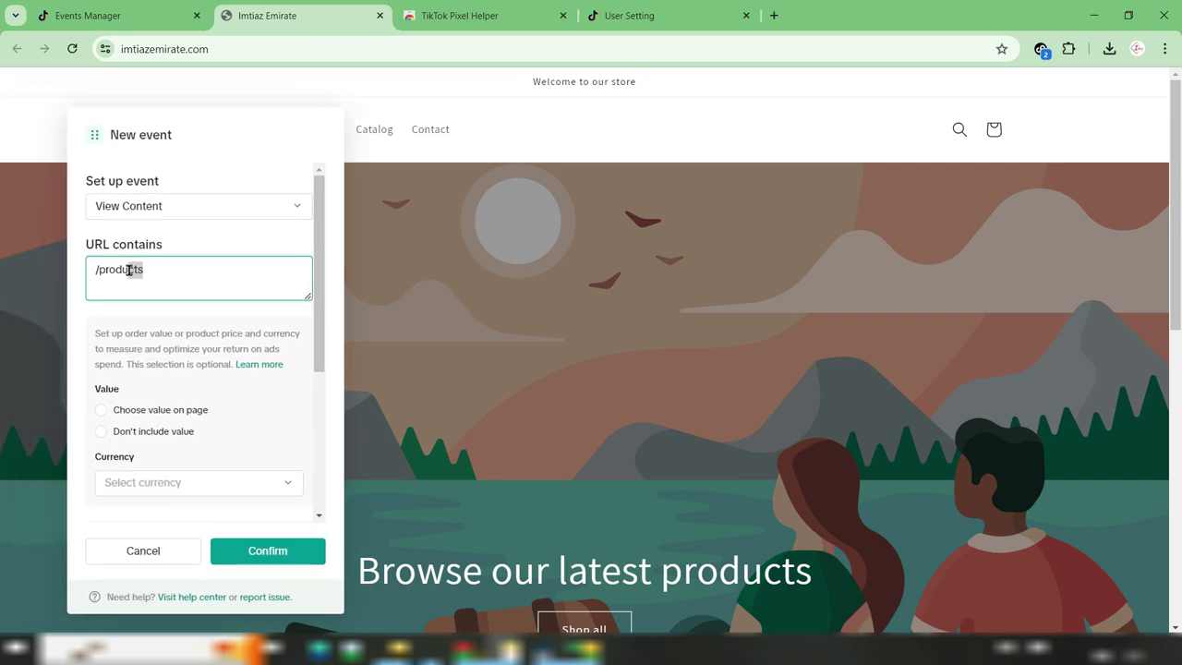
pyautogui.click(165, 274)
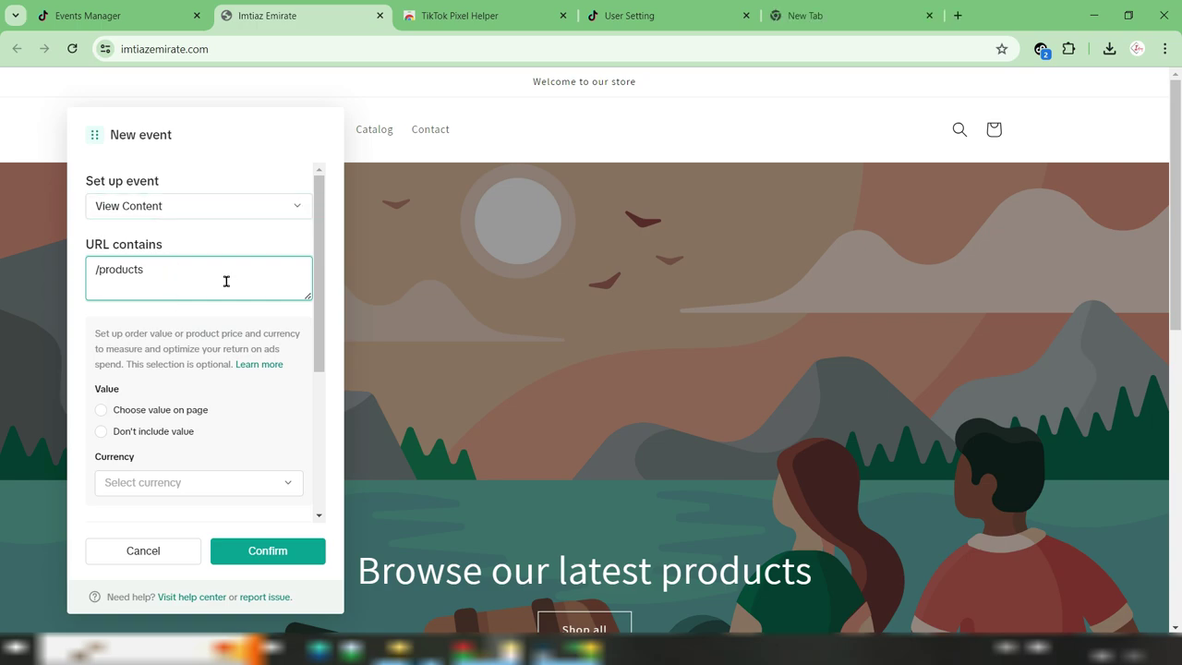
pyautogui.hotkey('ctrl', '5')
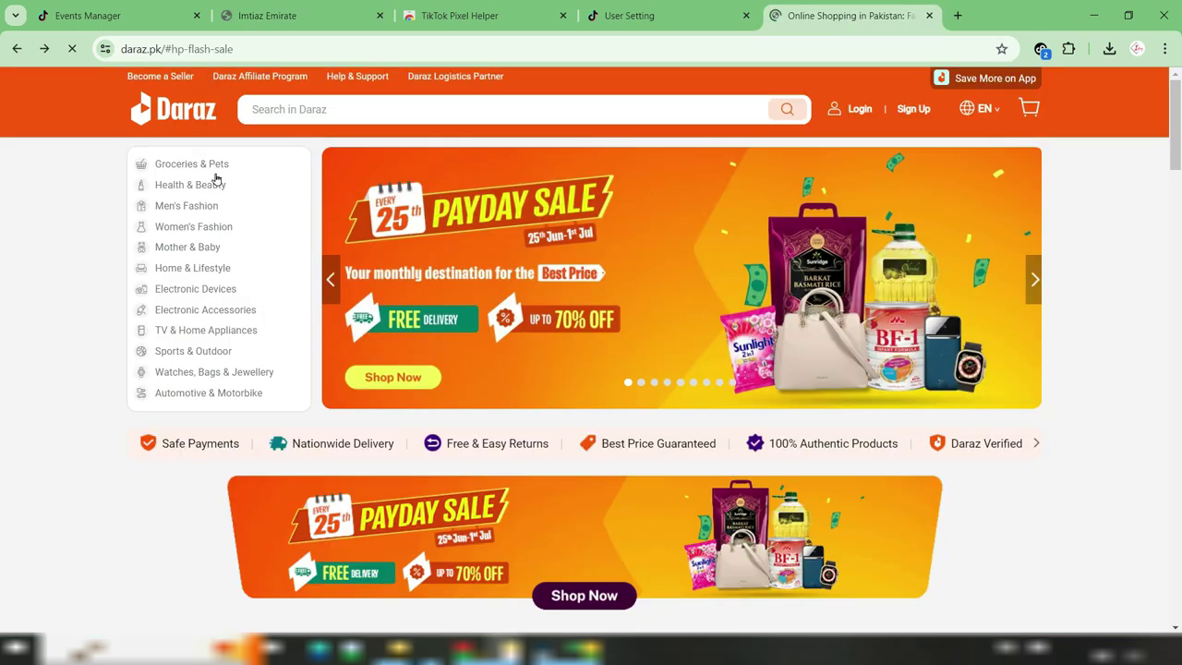
# Open Daraz's Men's Vertical Stripes T-shirt page and check its URL contains 'products'
pyautogui.scroll(-5, 1086, 346)
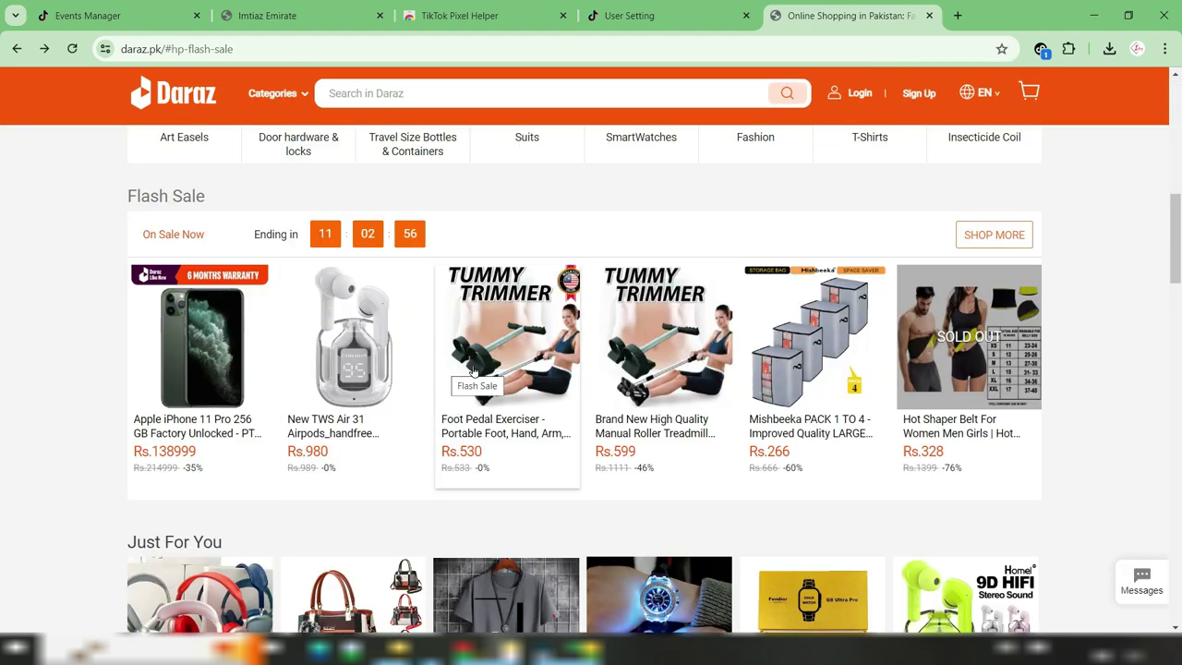
pyautogui.scroll(-3, 1126, 370)
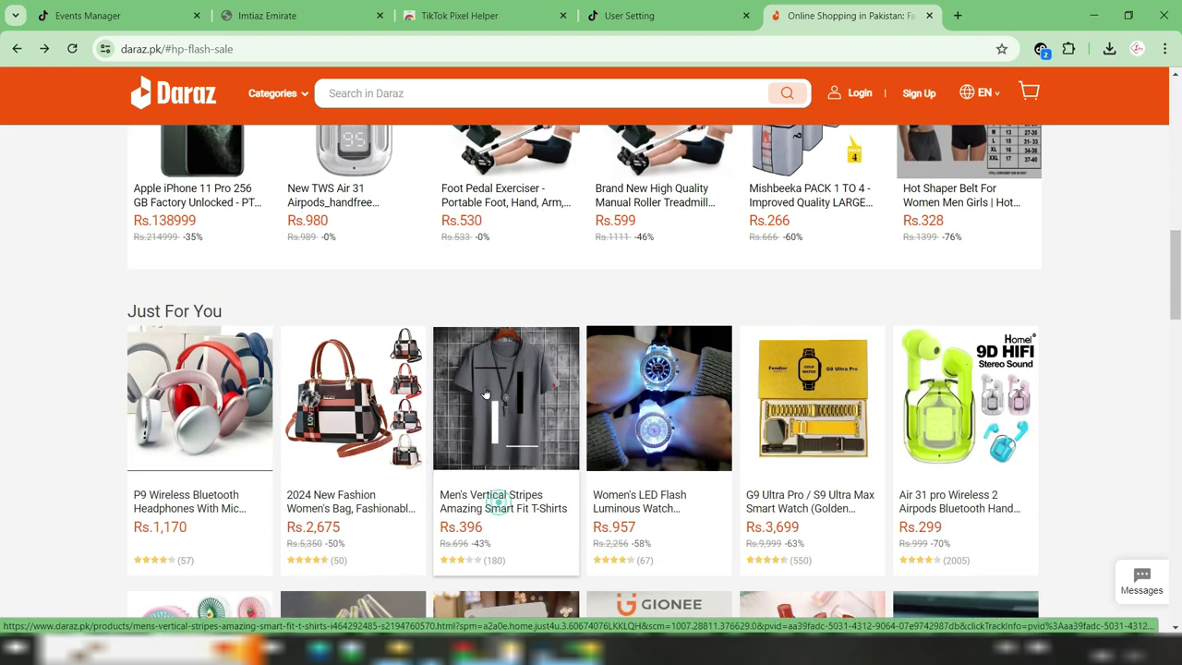
pyautogui.click(517, 404)
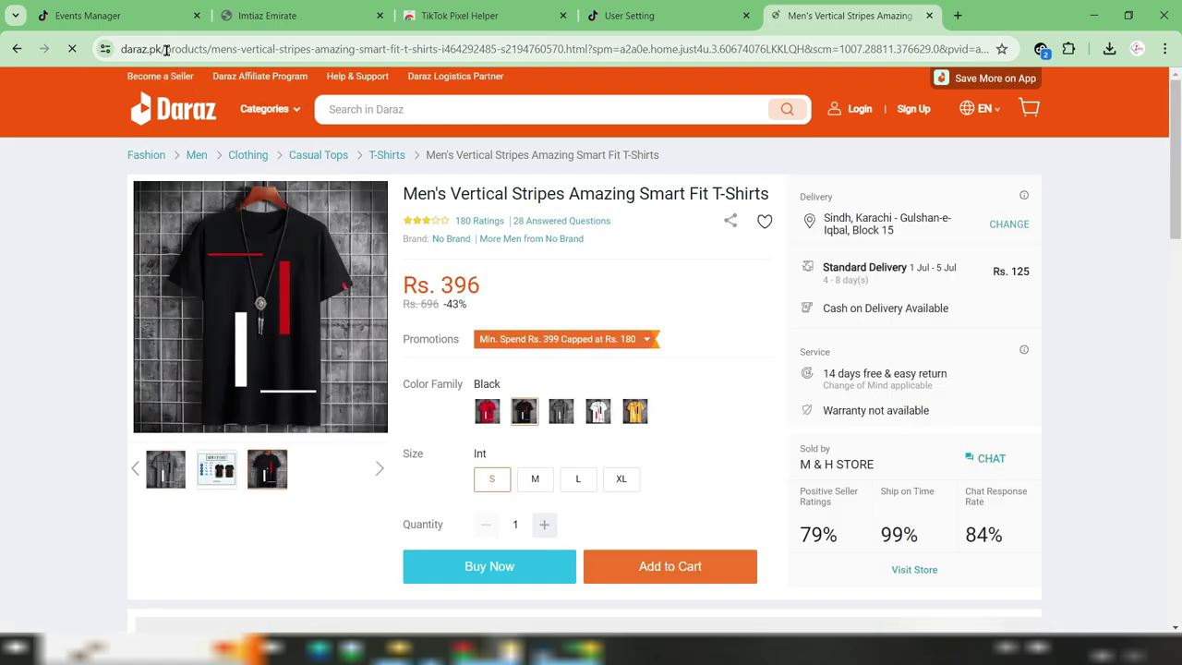
pyautogui.moveTo(166, 48); pyautogui.dragTo(209, 49)
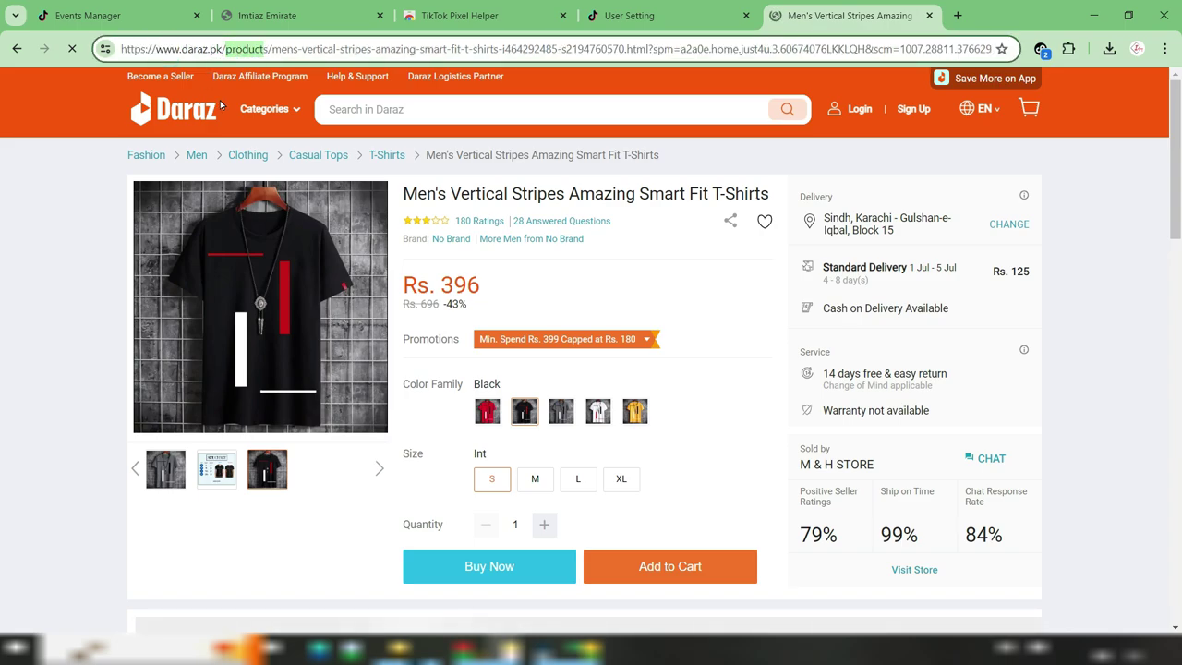
pyautogui.moveTo(247, 104)
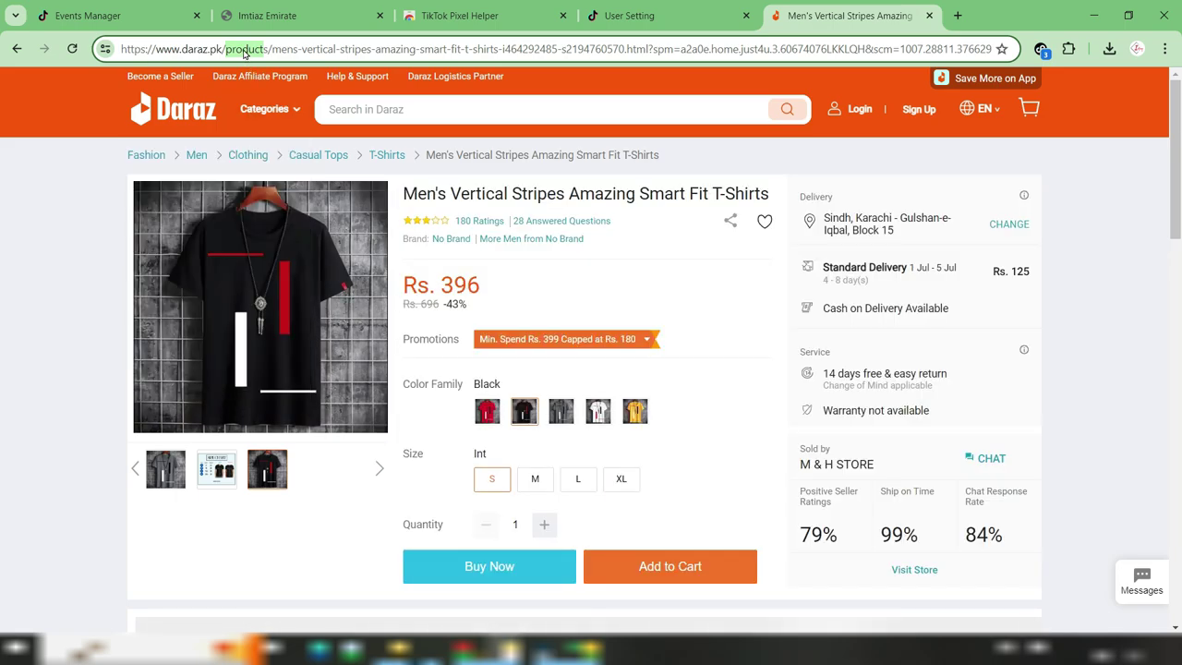
pyautogui.click(238, 50)
pyautogui.moveTo(227, 47); pyautogui.dragTo(270, 49)
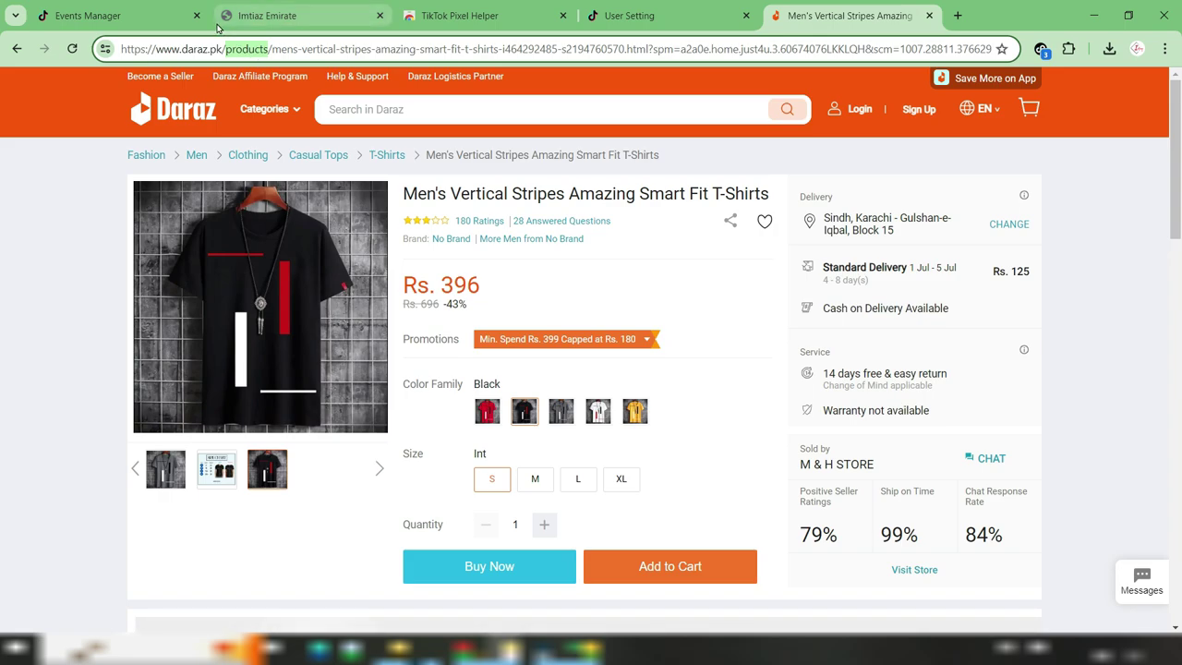
pyautogui.click(277, 16)
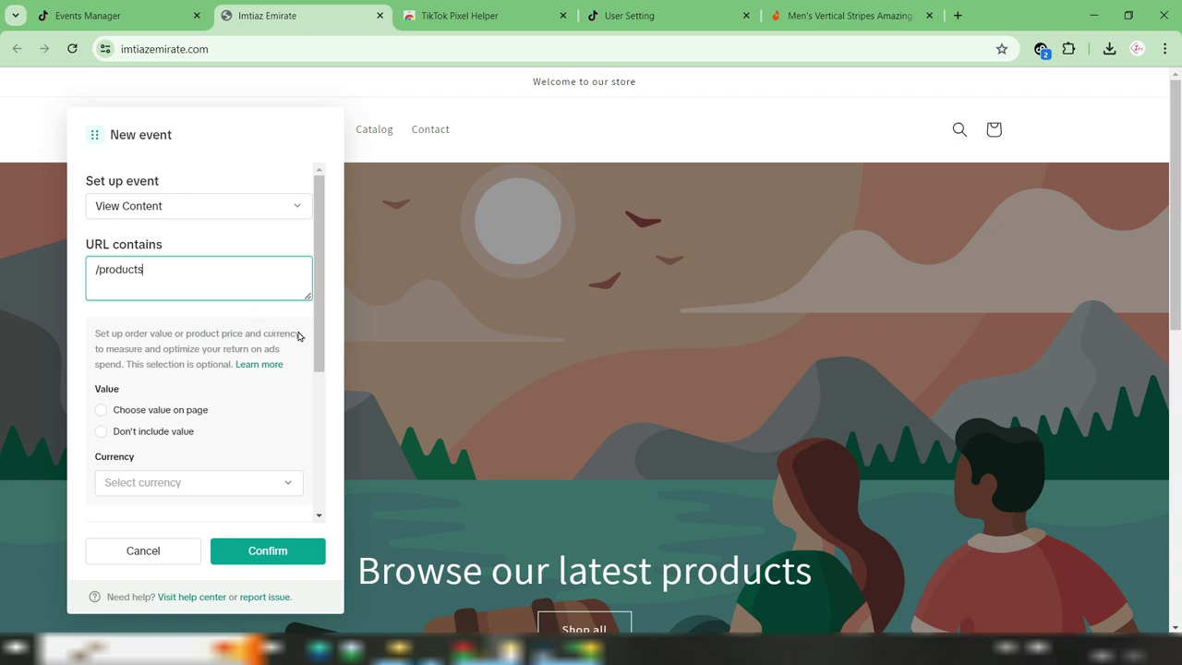
# Confirm the /products View Content event with no value and AED currency
pyautogui.scroll(-2, 317, 331)
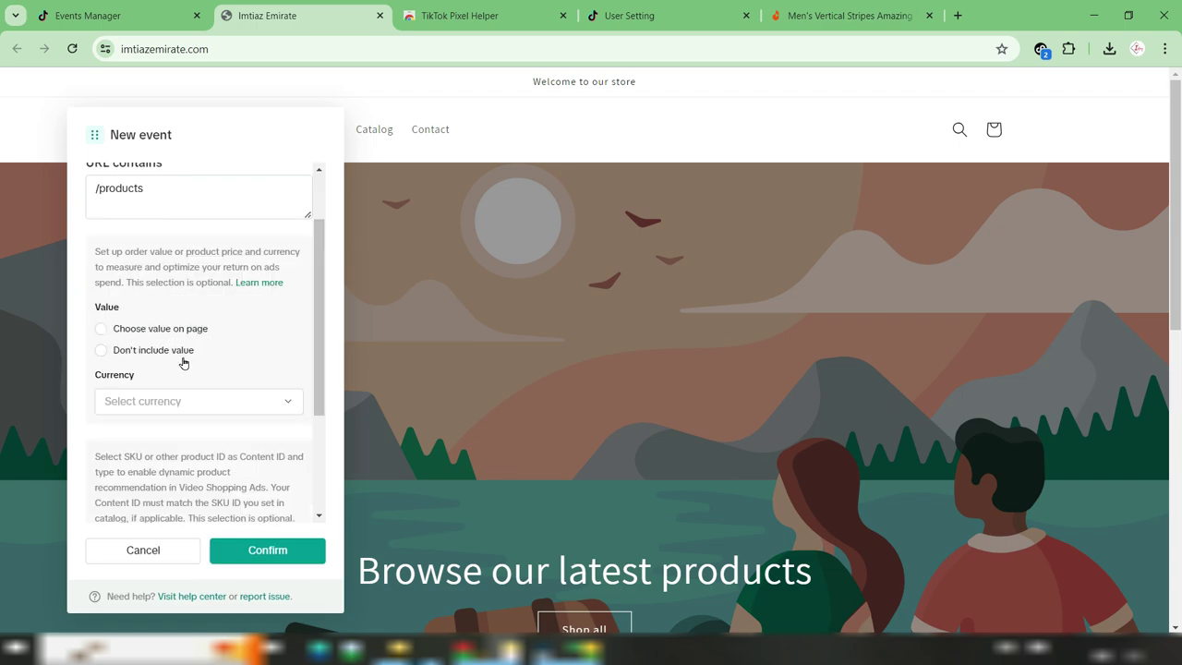
pyautogui.click(101, 350)
pyautogui.click(226, 404)
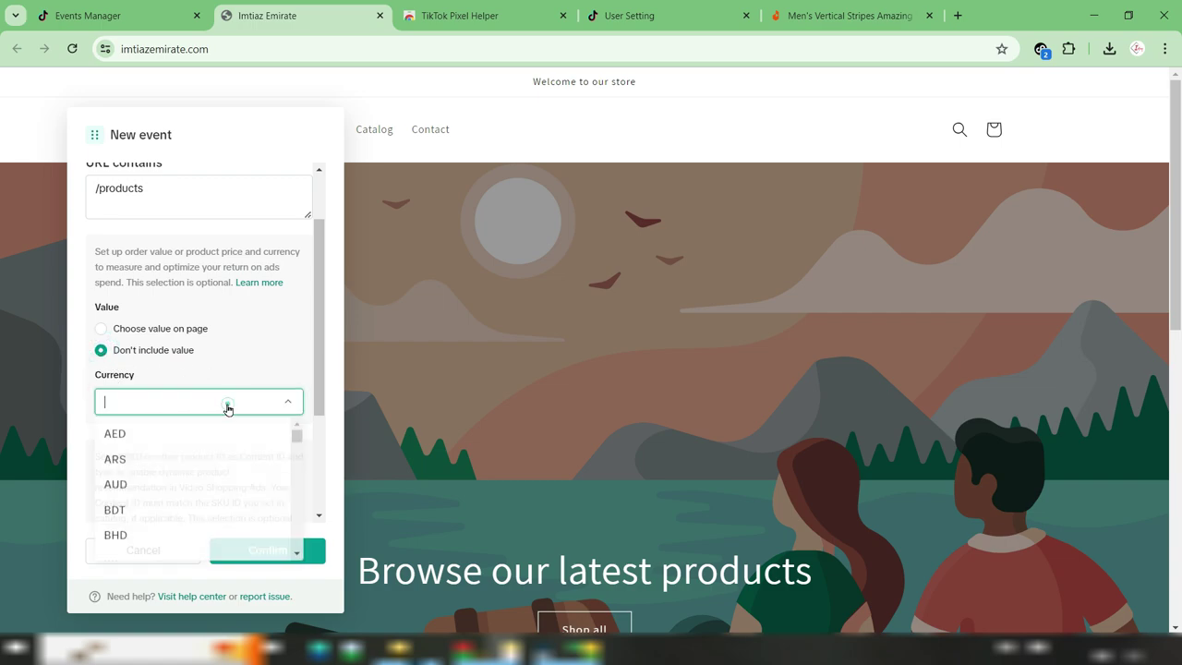
pyautogui.click(196, 444)
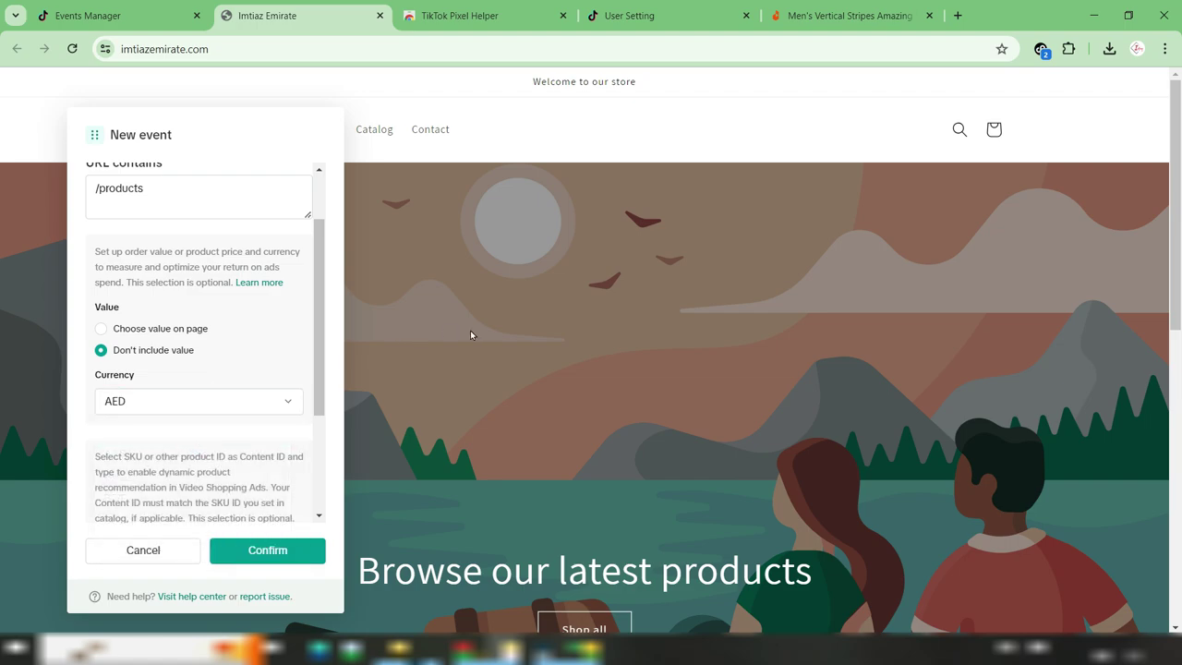
pyautogui.click(265, 550)
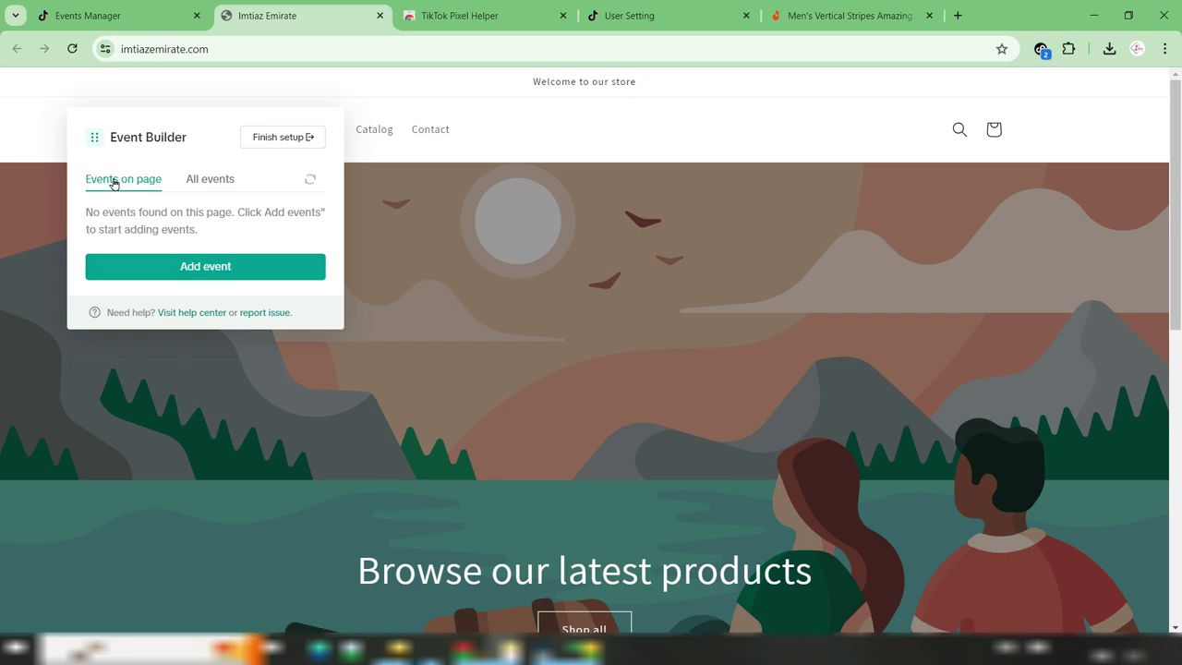
pyautogui.click(227, 267)
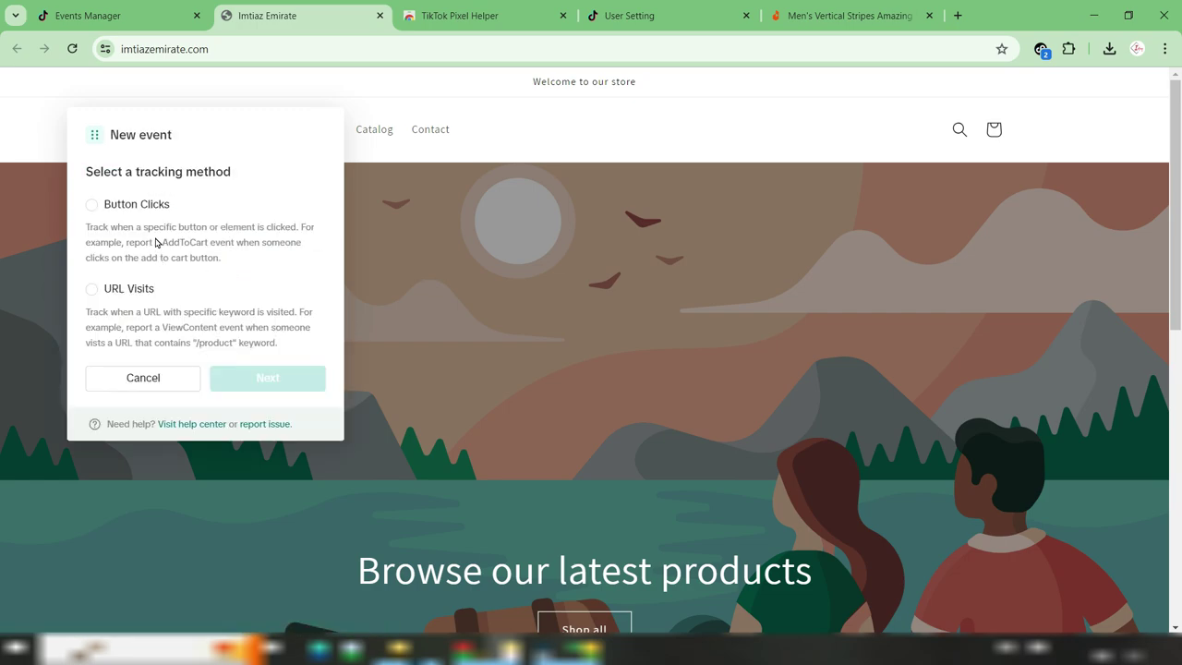
# Set up a second URL Visits event with Initiate Checkout as its type
pyautogui.click(130, 289)
pyautogui.click(267, 380)
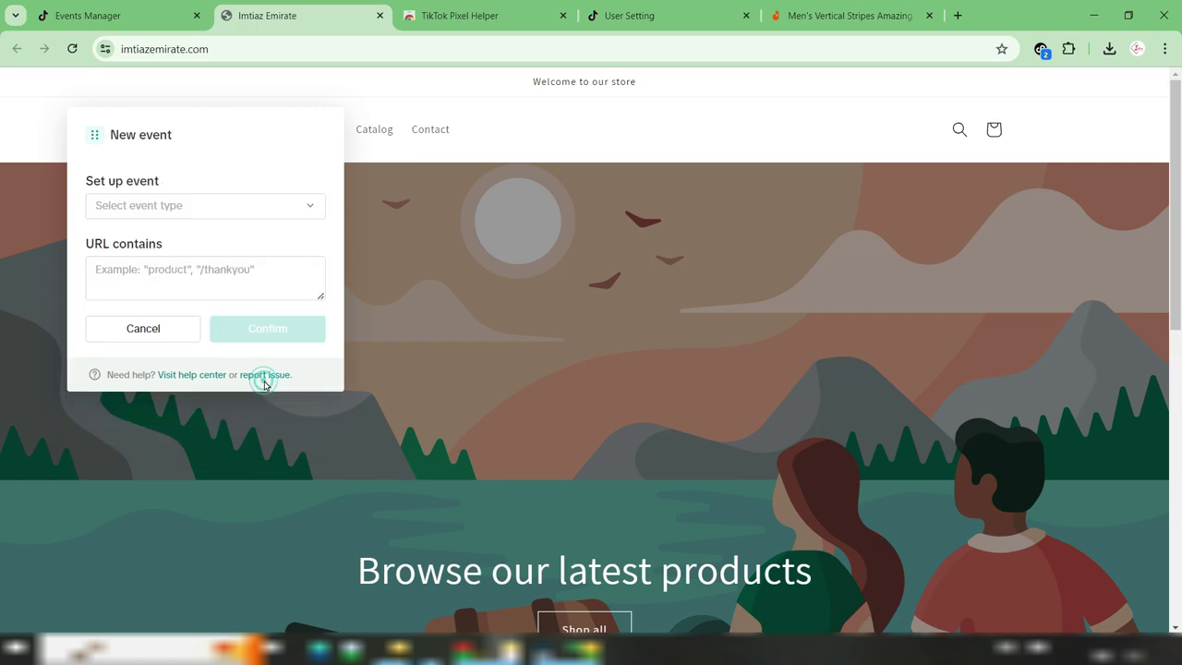
pyautogui.click(176, 204)
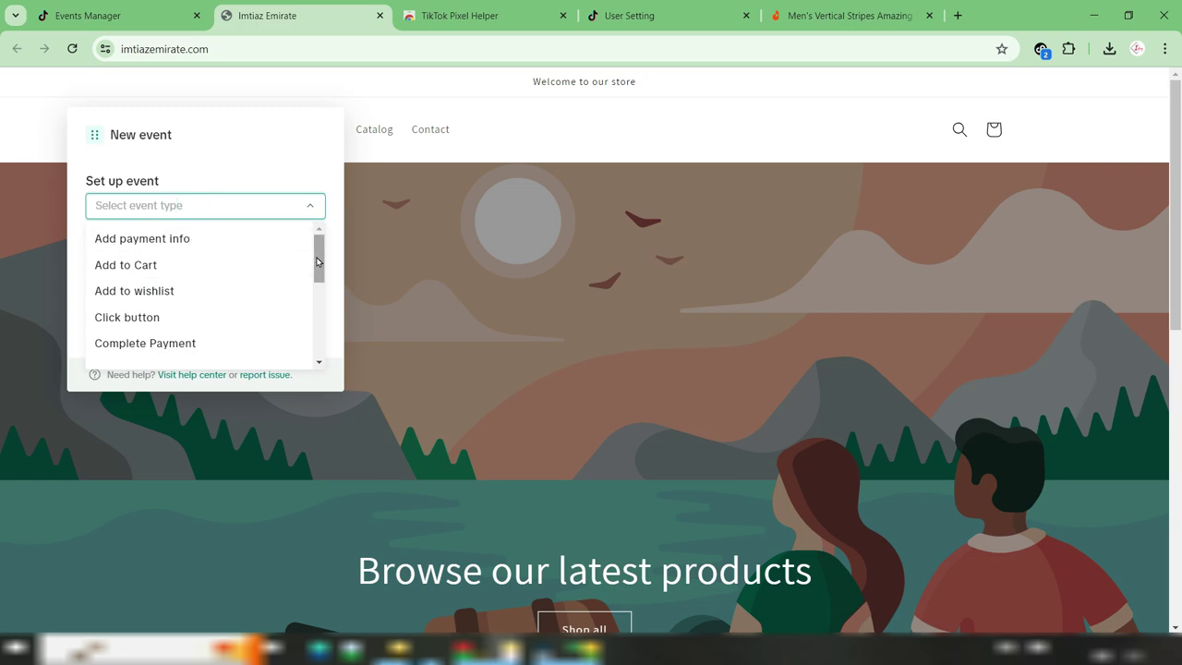
pyautogui.scroll(-3, 316, 262)
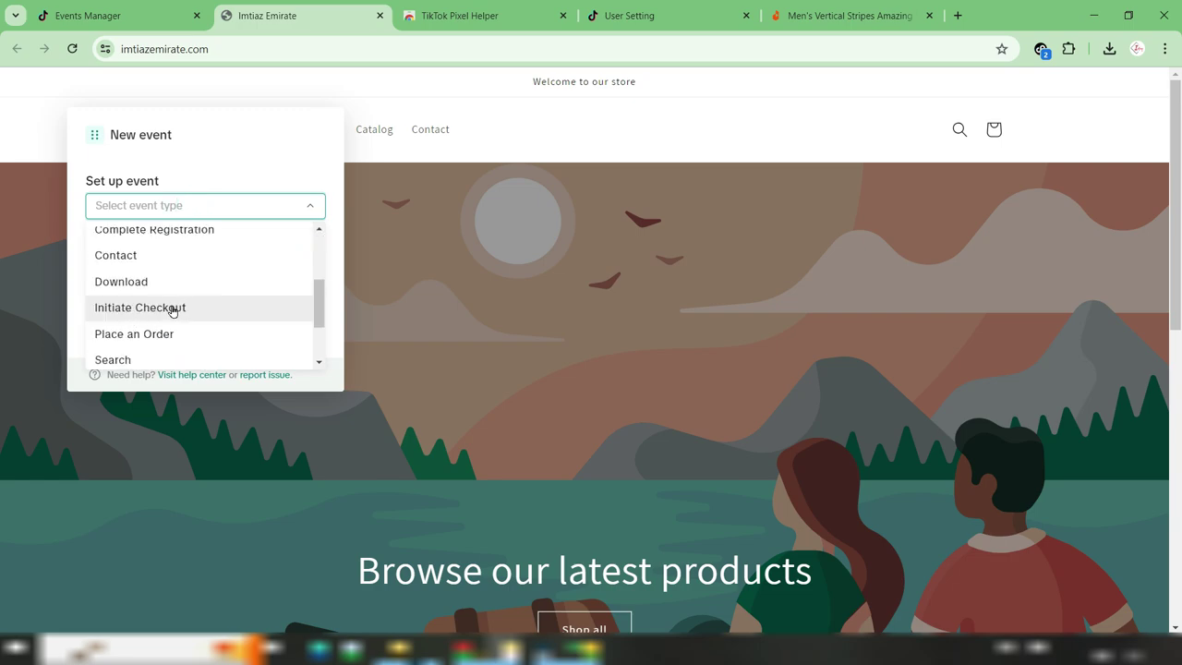
pyautogui.click(174, 312)
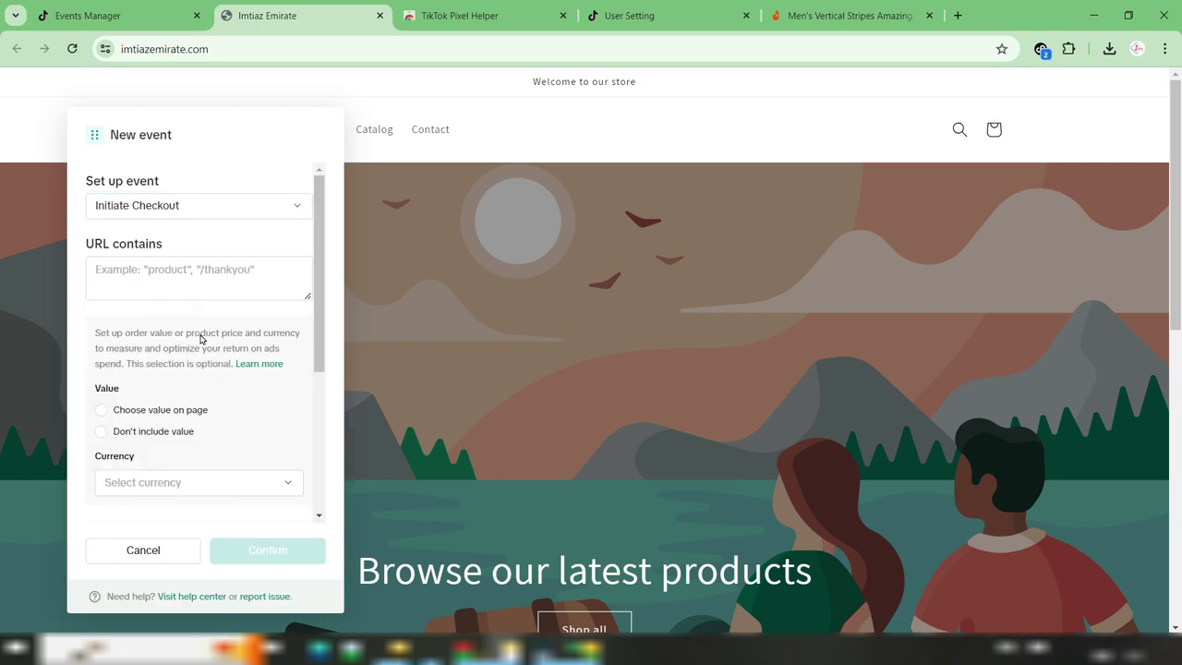
pyautogui.click(134, 278)
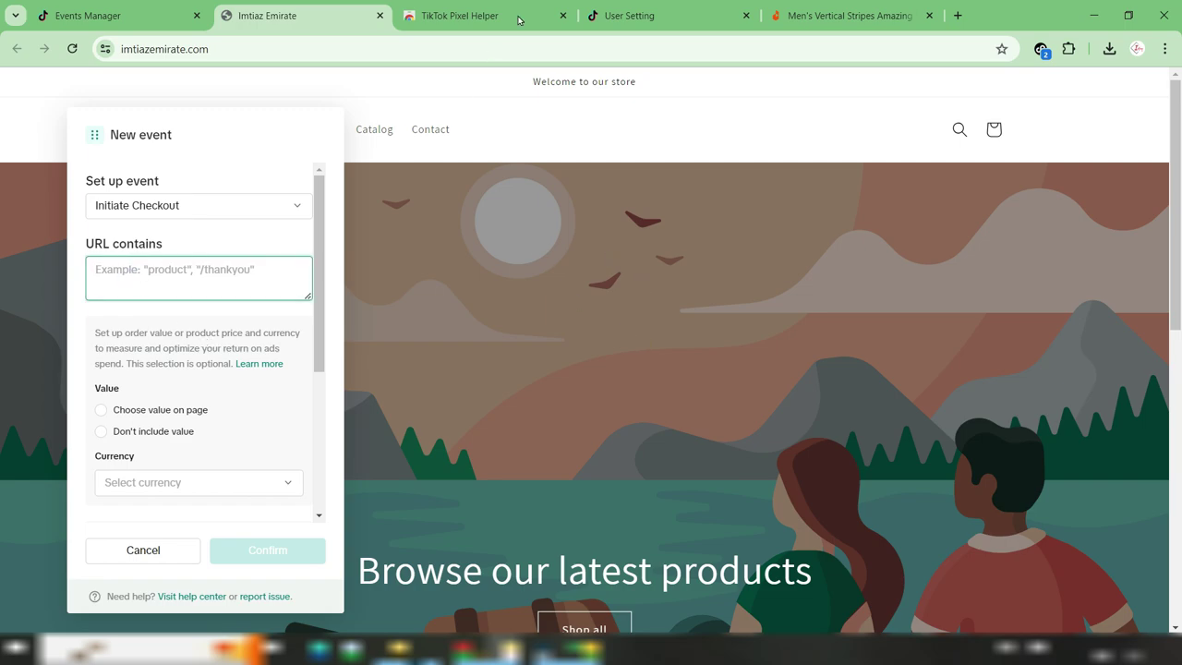
pyautogui.click(845, 16)
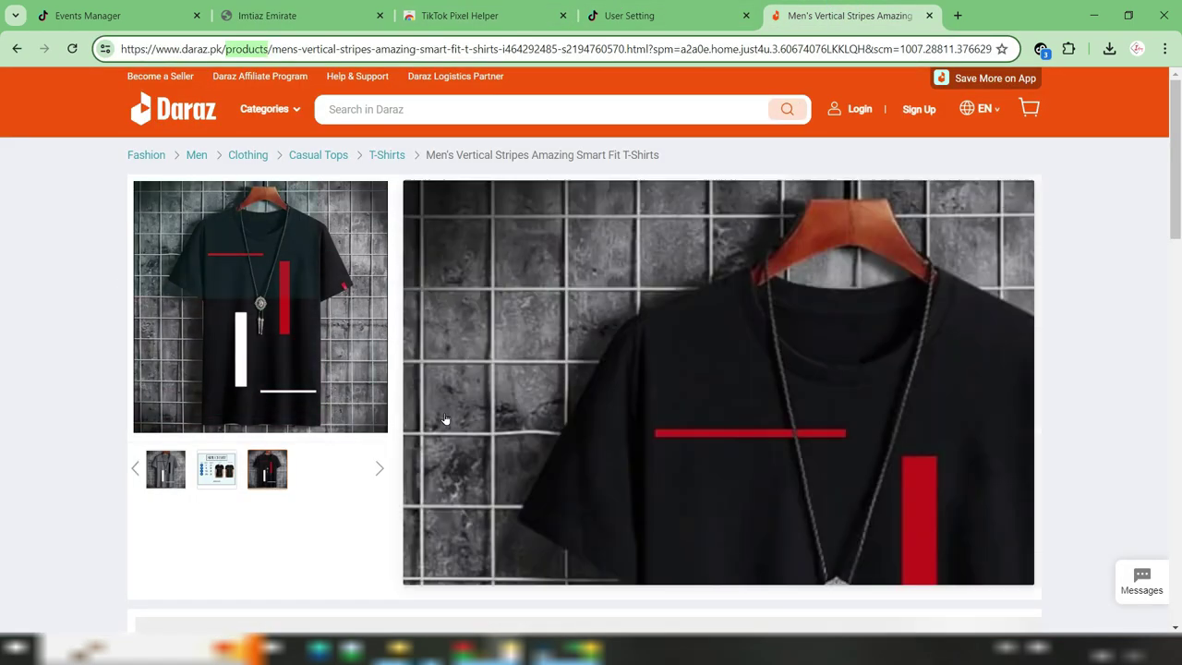
# Buy the shirt on Daraz and inspect the checkout.daraz.pk/shipping address
pyautogui.scroll(-2, 676, 518)
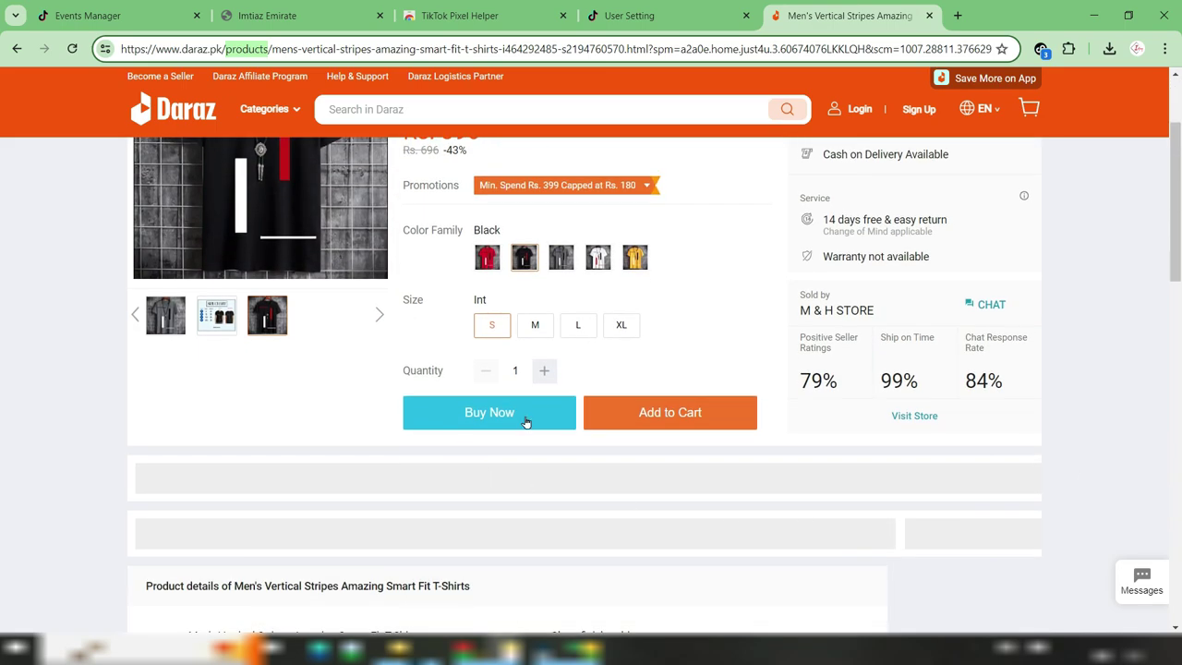
pyautogui.click(526, 419)
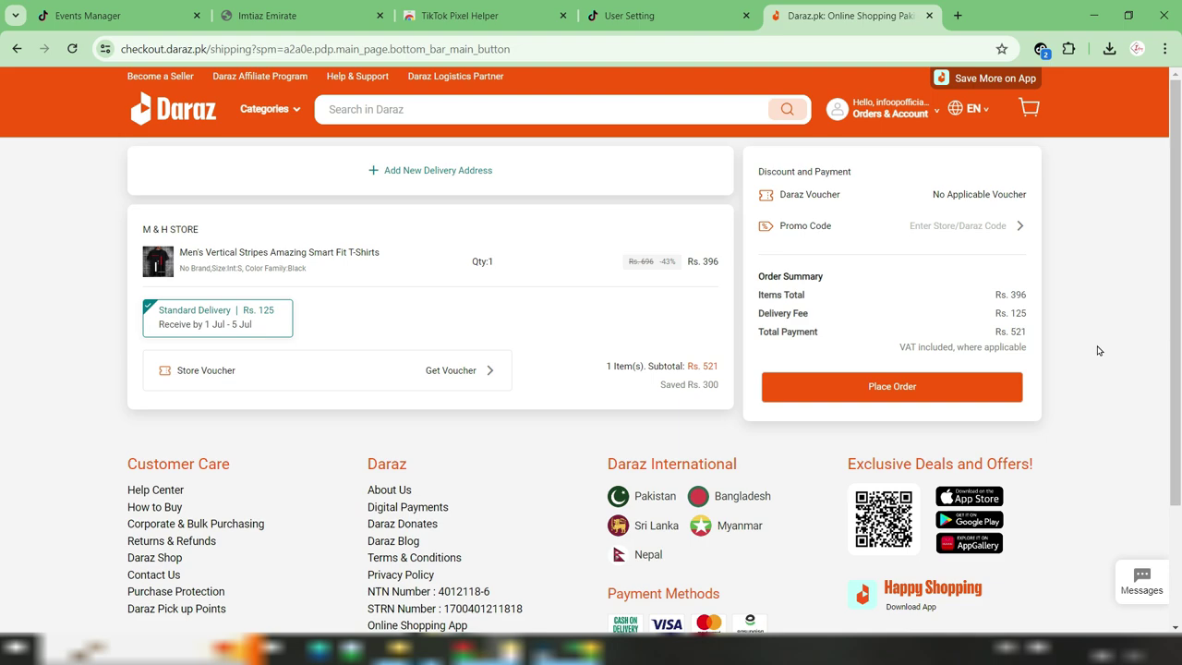
pyautogui.click(146, 49)
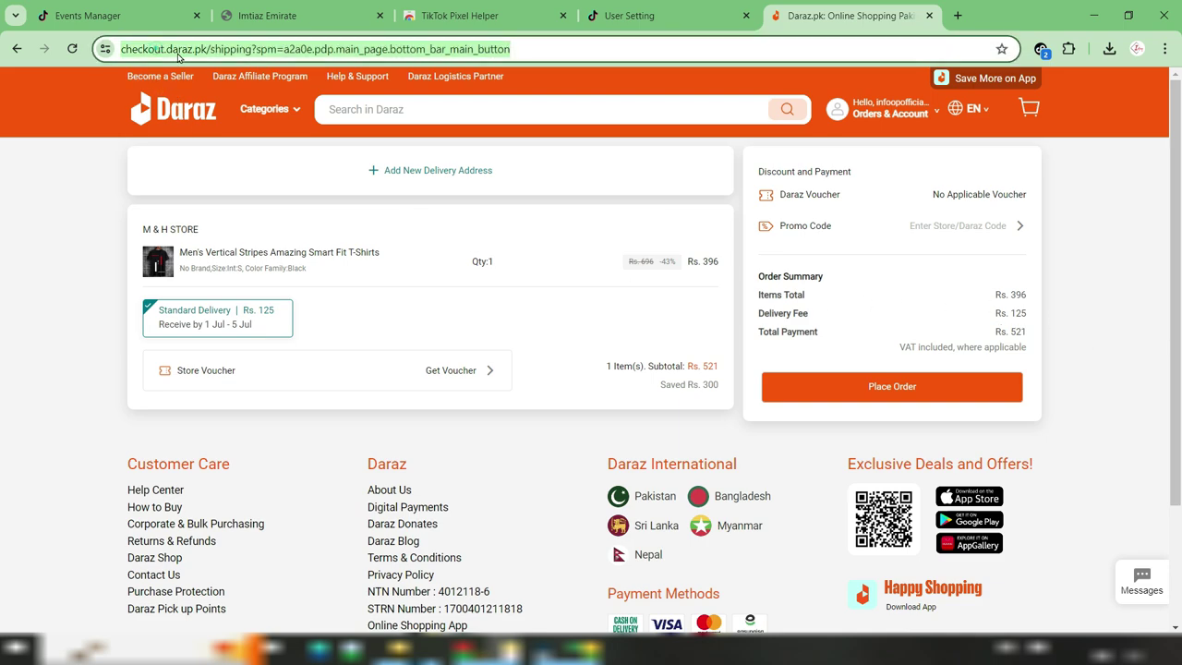
pyautogui.click(215, 49)
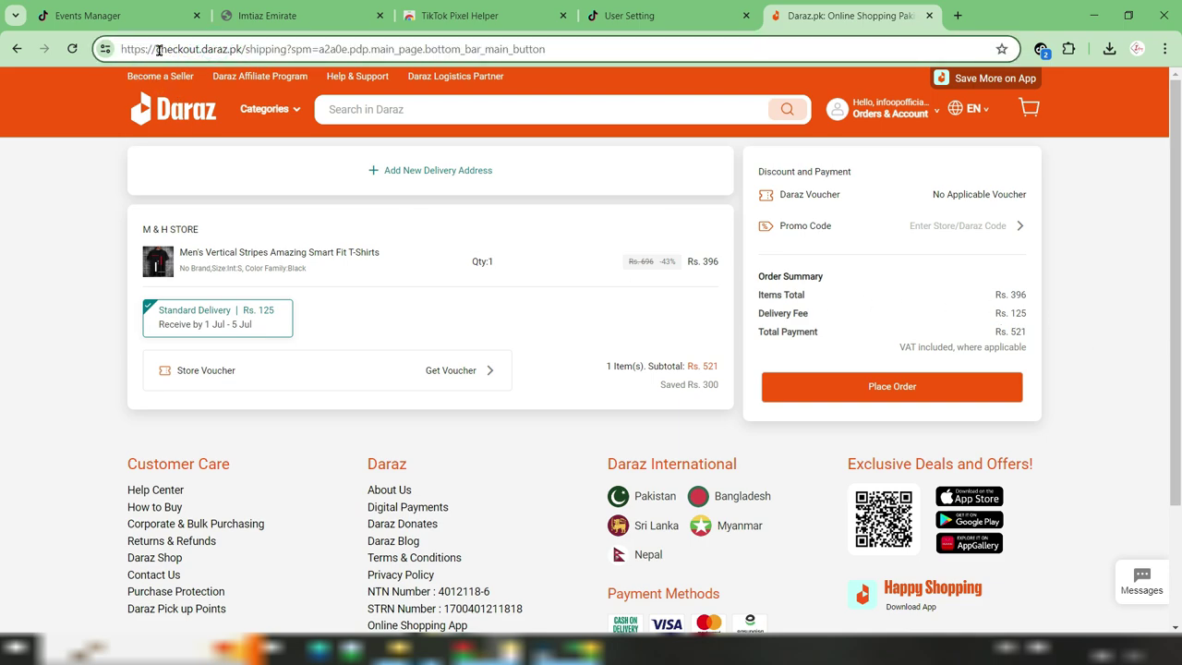
pyautogui.moveTo(156, 49); pyautogui.dragTo(281, 51)
pyautogui.click(283, 51)
pyautogui.moveTo(236, 50); pyautogui.dragTo(156, 49)
pyautogui.moveTo(245, 49); pyautogui.dragTo(288, 51)
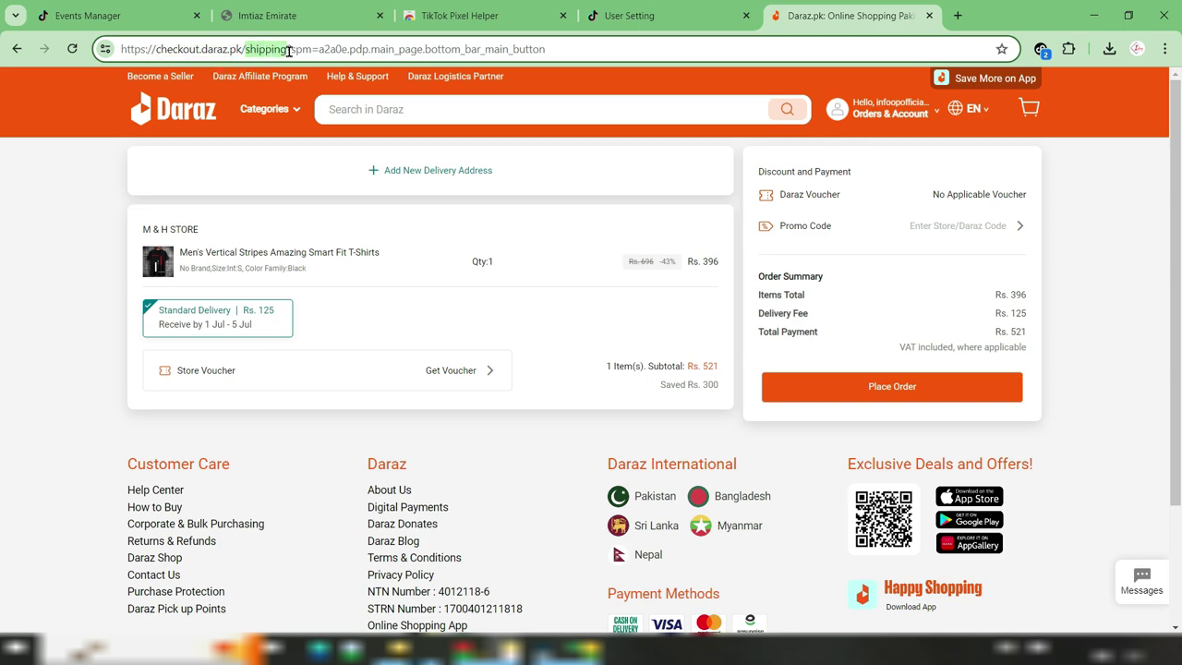
pyautogui.click(267, 14)
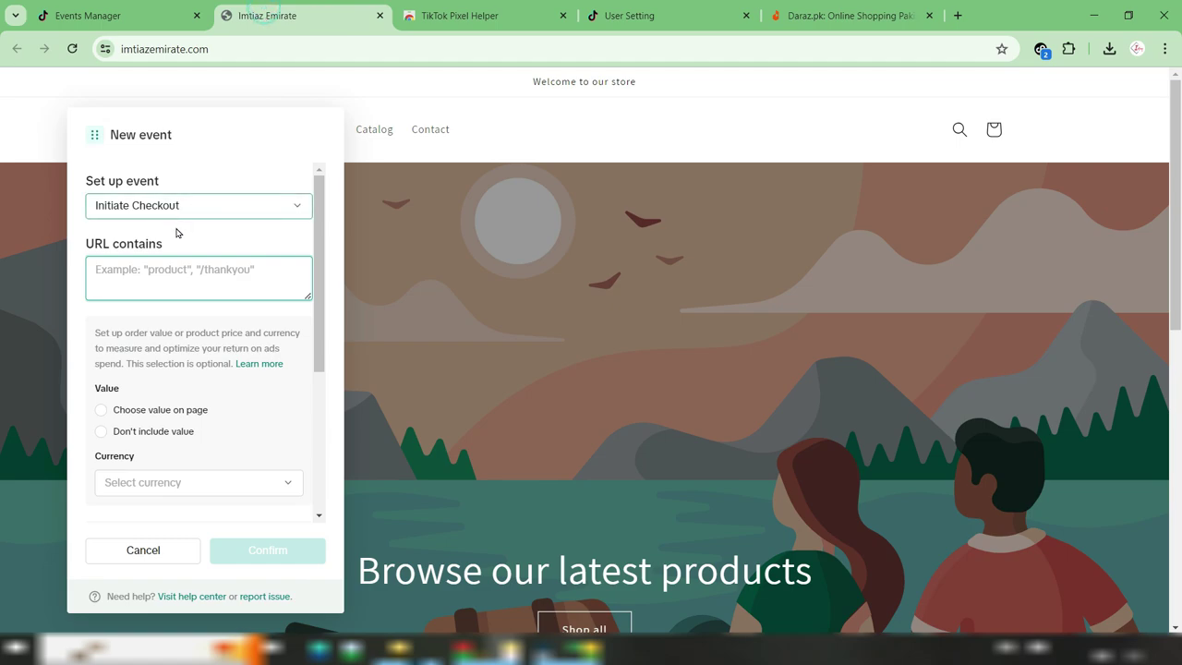
# Save the Initiate Checkout event for URLs containing /checkouts, with no value included
pyautogui.click(173, 275)
pyautogui.write('/')
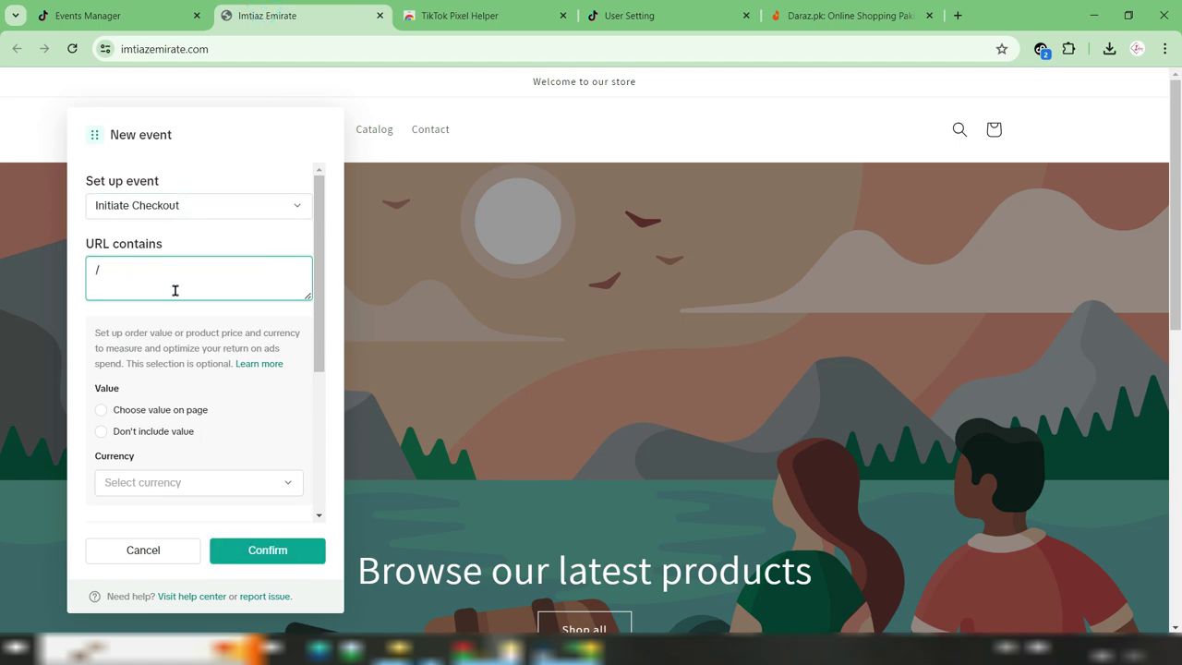
pyautogui.write('checkouts')
pyautogui.click(149, 437)
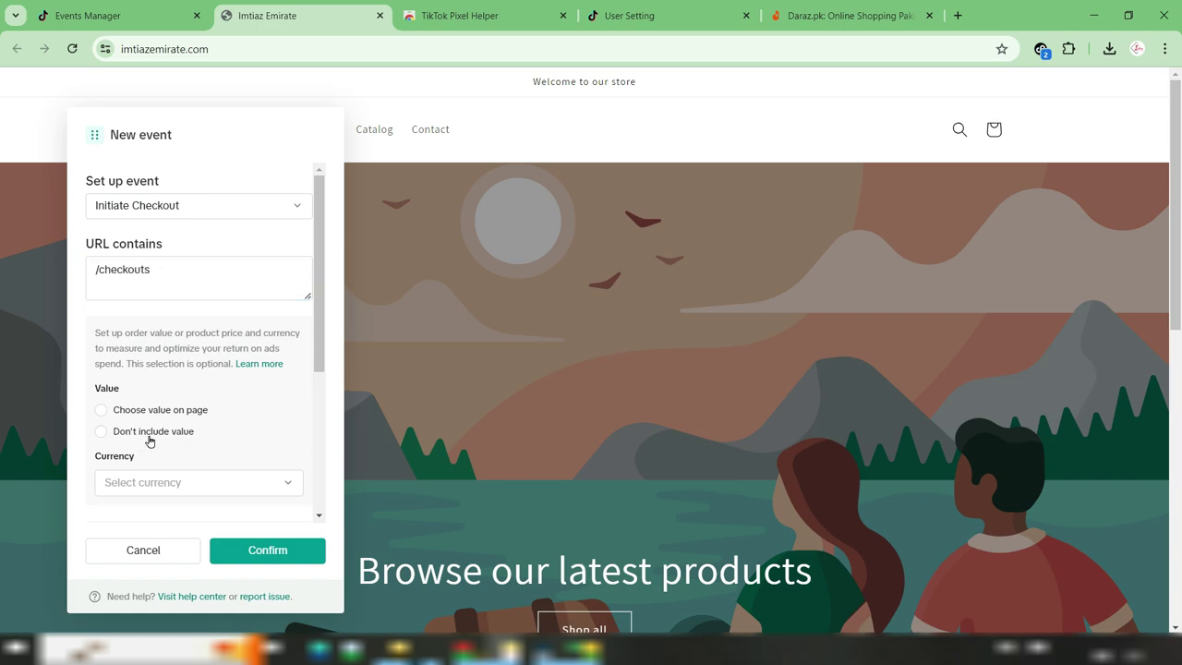
pyautogui.click(245, 551)
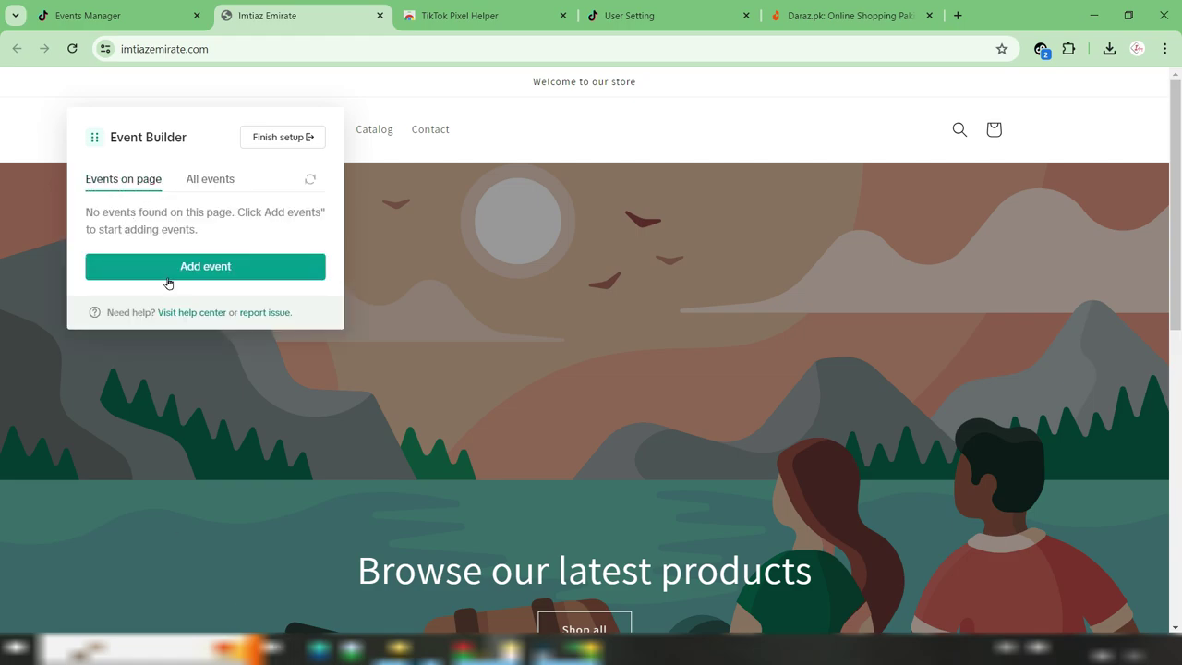
# Add a third URL Visits event with Complete Payment as its type
pyautogui.click(261, 269)
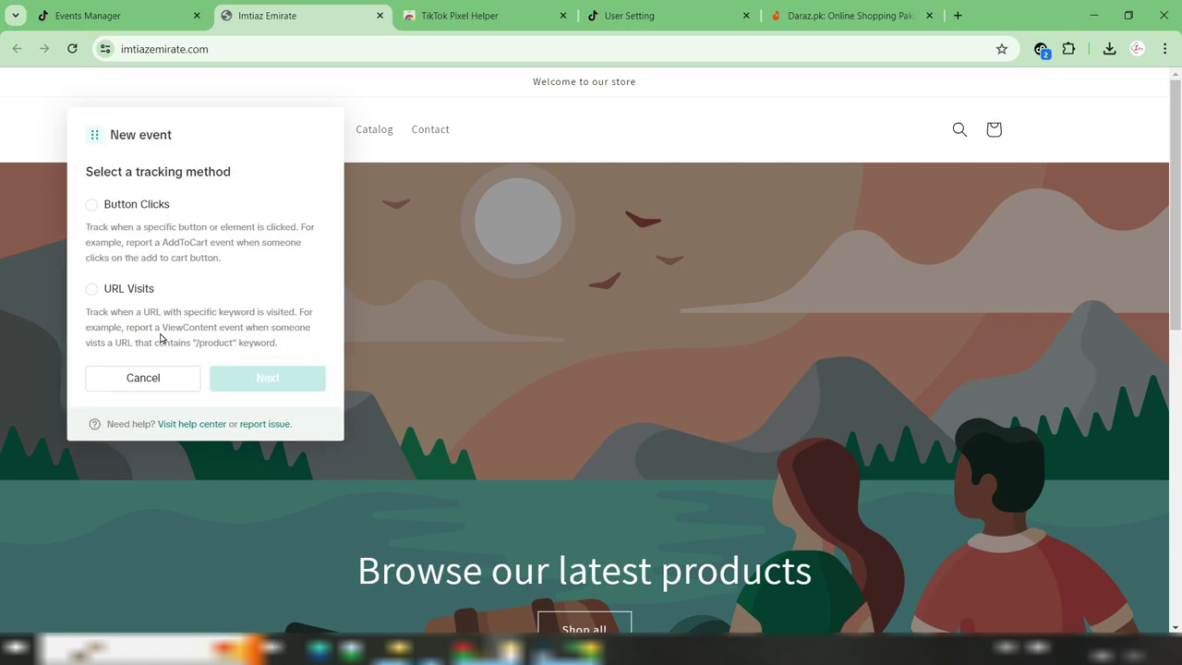
pyautogui.click(128, 289)
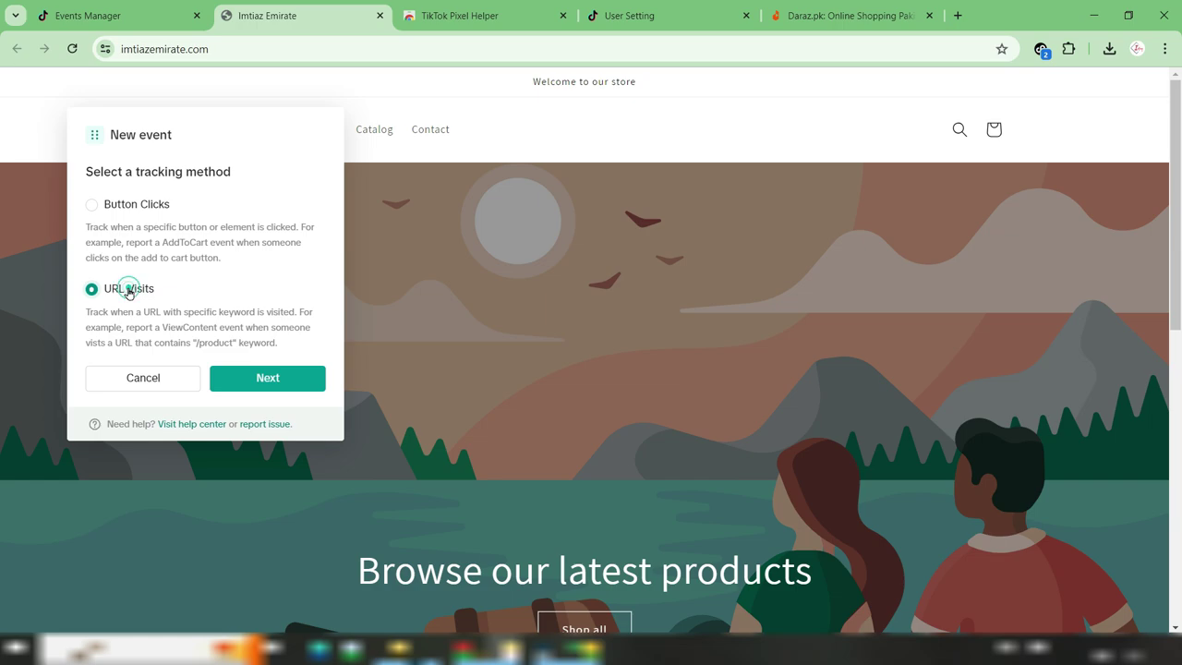
pyautogui.click(247, 380)
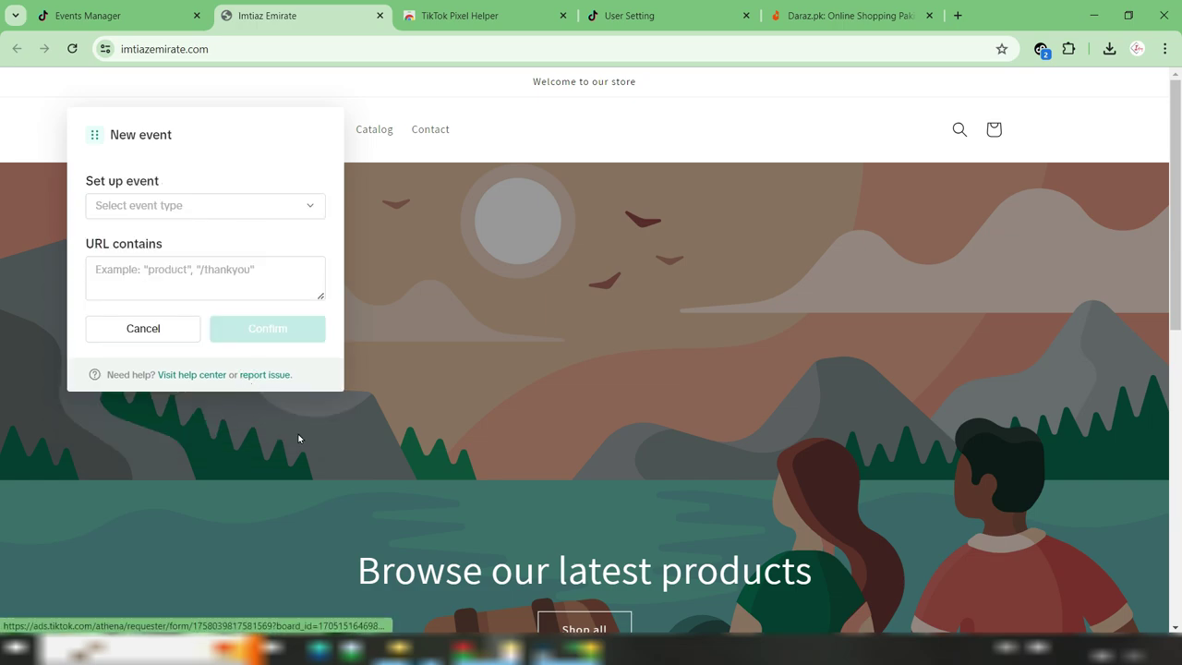
pyautogui.click(307, 212)
pyautogui.moveTo(320, 263); pyautogui.dragTo(148, 317)
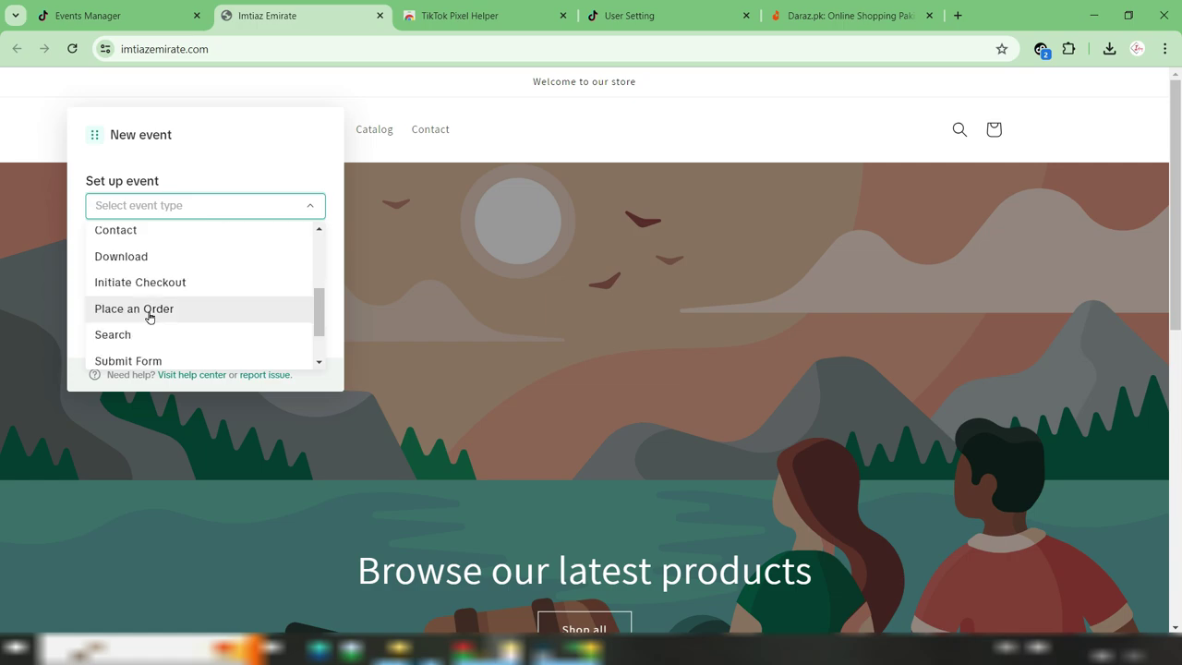
pyautogui.moveTo(320, 318)
pyautogui.mouseDown()
pyautogui.moveTo(321, 360)
pyautogui.moveTo(316, 304)
pyautogui.mouseUp()
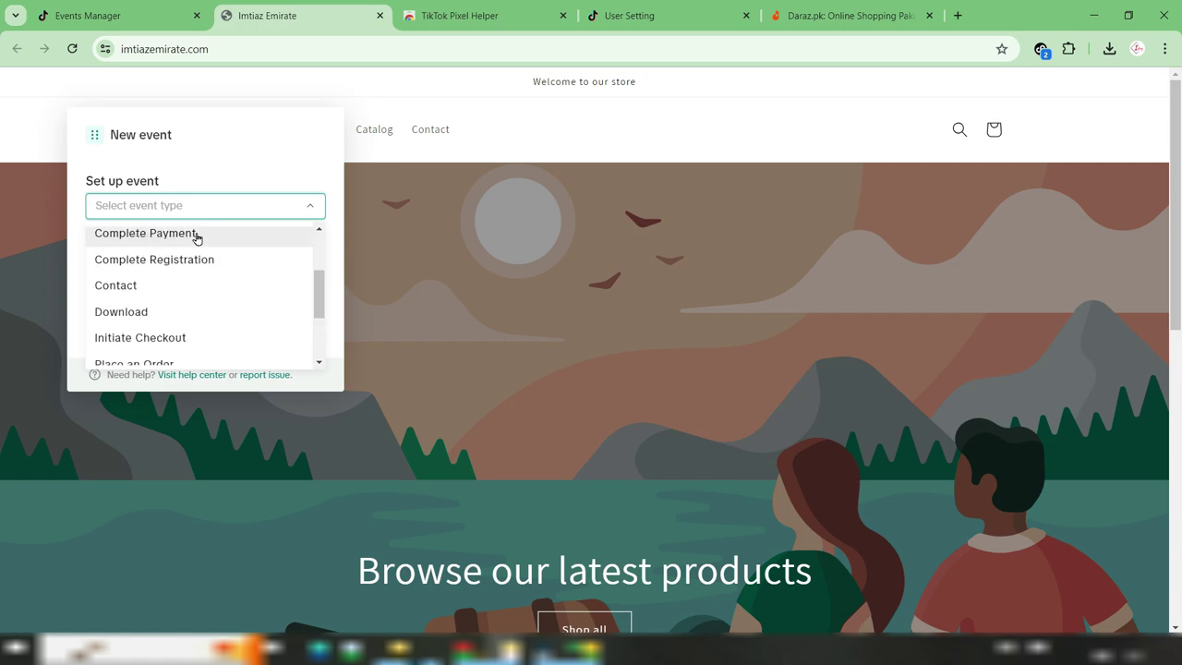
pyautogui.click(193, 233)
# Enter /thank you as the URL contains keyword and confirm the event
pyautogui.click(114, 271)
pyautogui.click(151, 275)
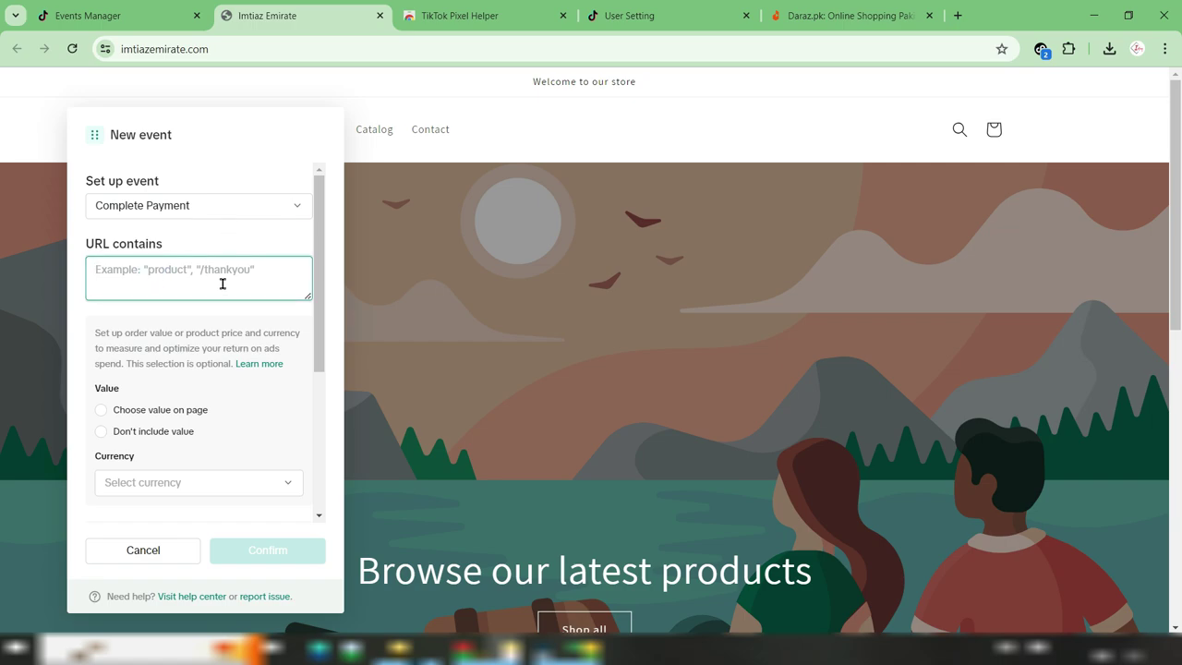
pyautogui.click(145, 272)
pyautogui.write('/thank you')
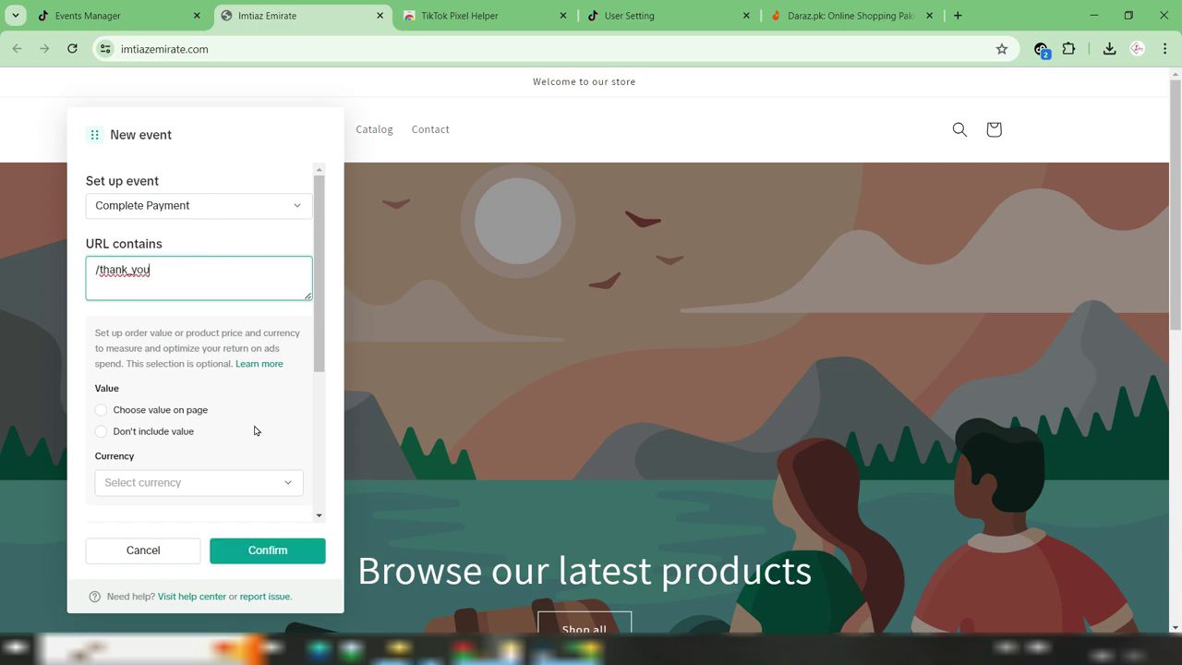
pyautogui.click(286, 552)
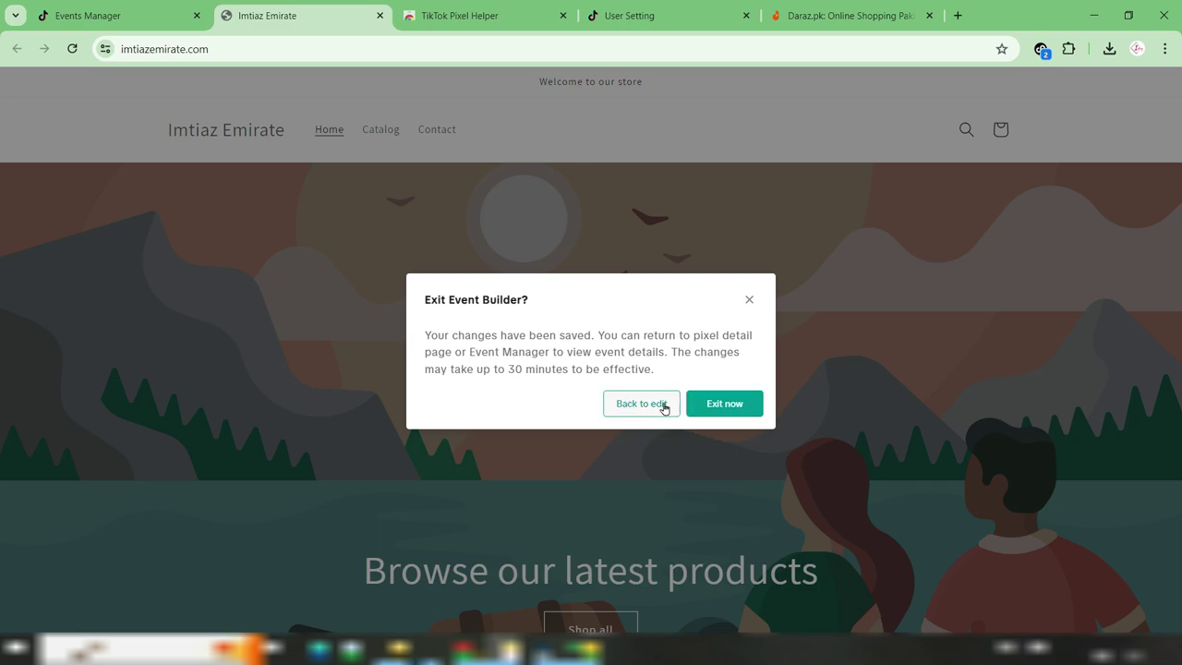
# Leave Event Builder, return to the pixel setup guide and pass the pixel testing step
pyautogui.click(713, 408)
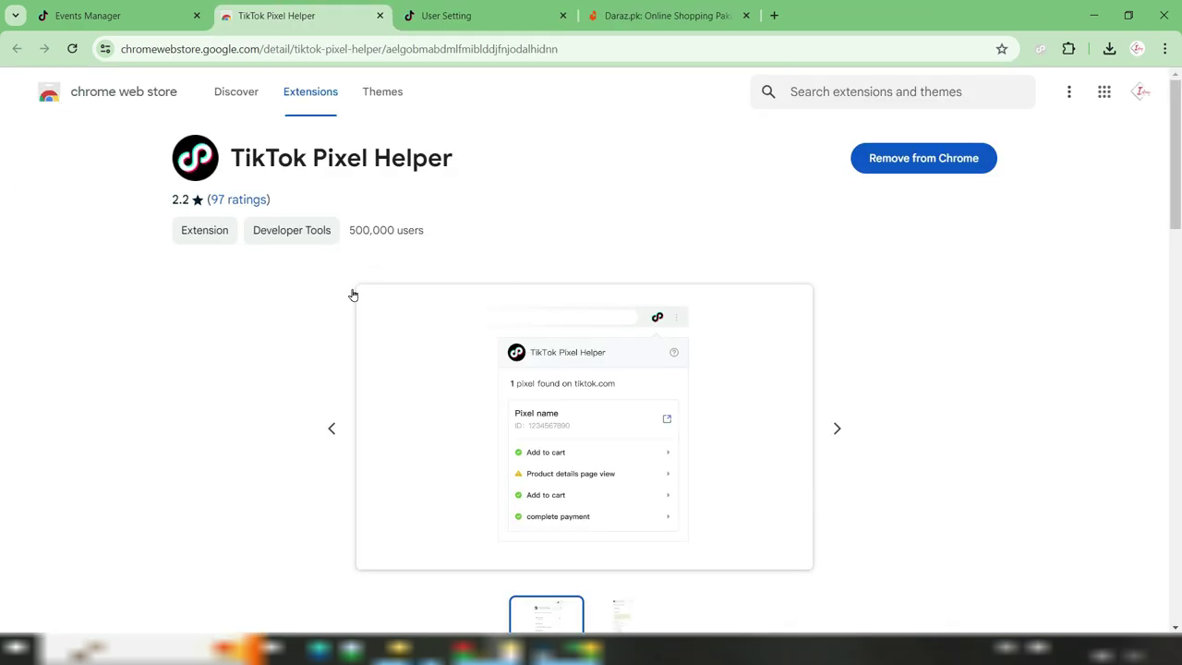
pyautogui.click(138, 13)
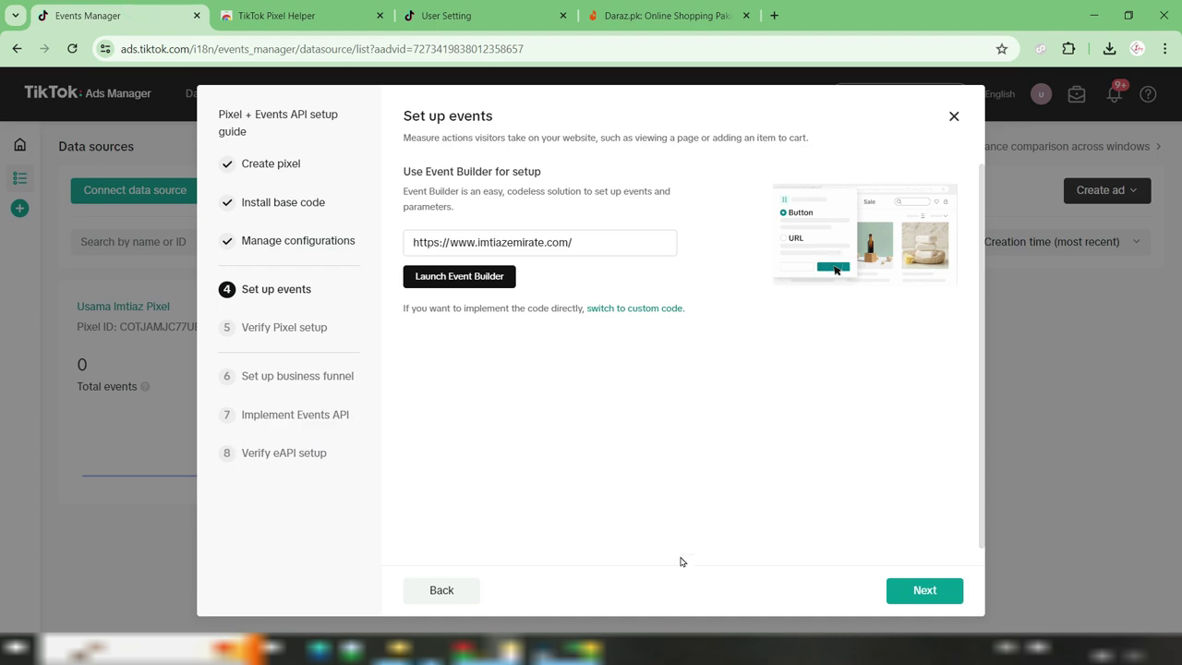
pyautogui.click(922, 593)
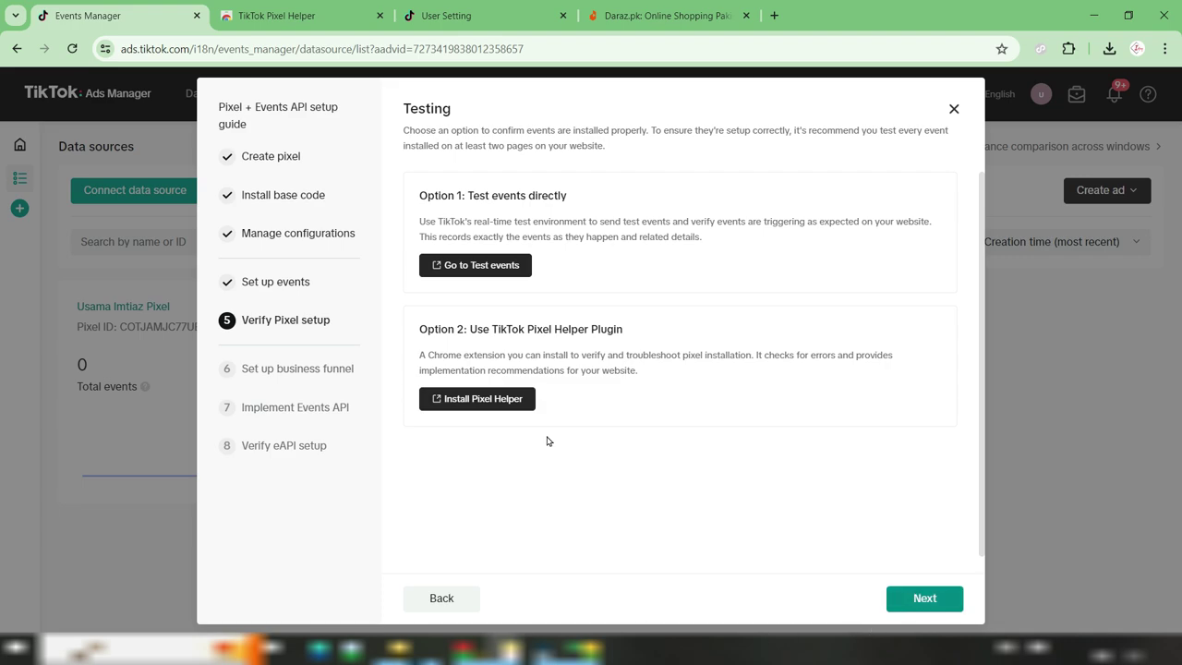
pyautogui.moveTo(437, 193); pyautogui.dragTo(471, 196)
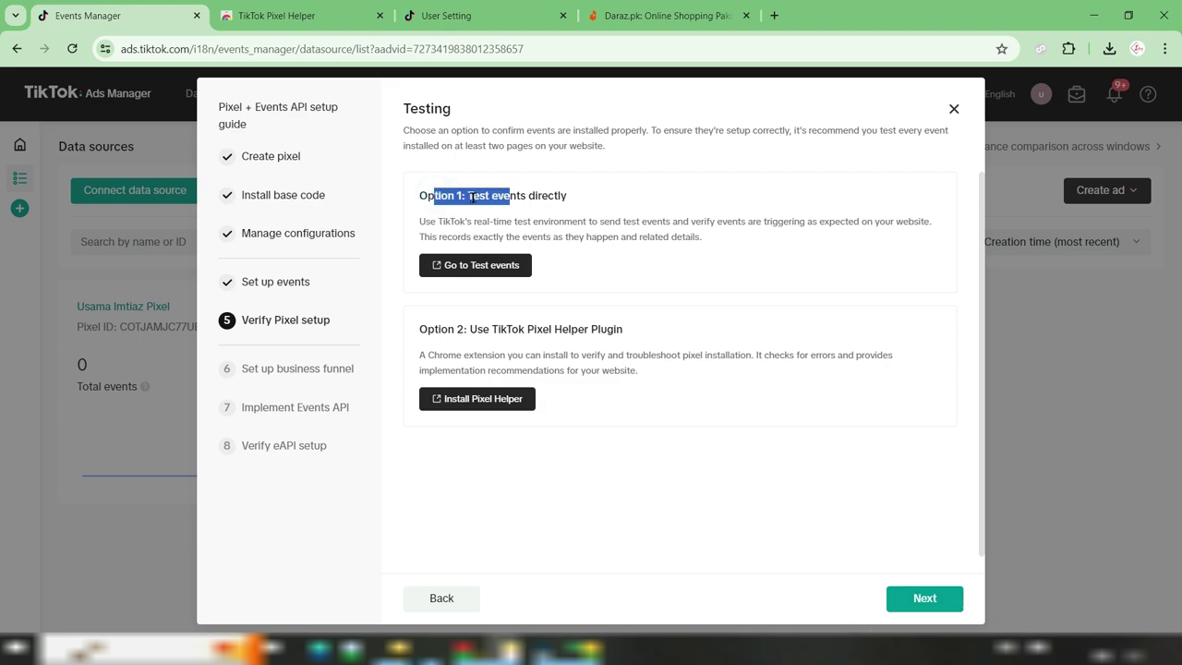
pyautogui.click(478, 196)
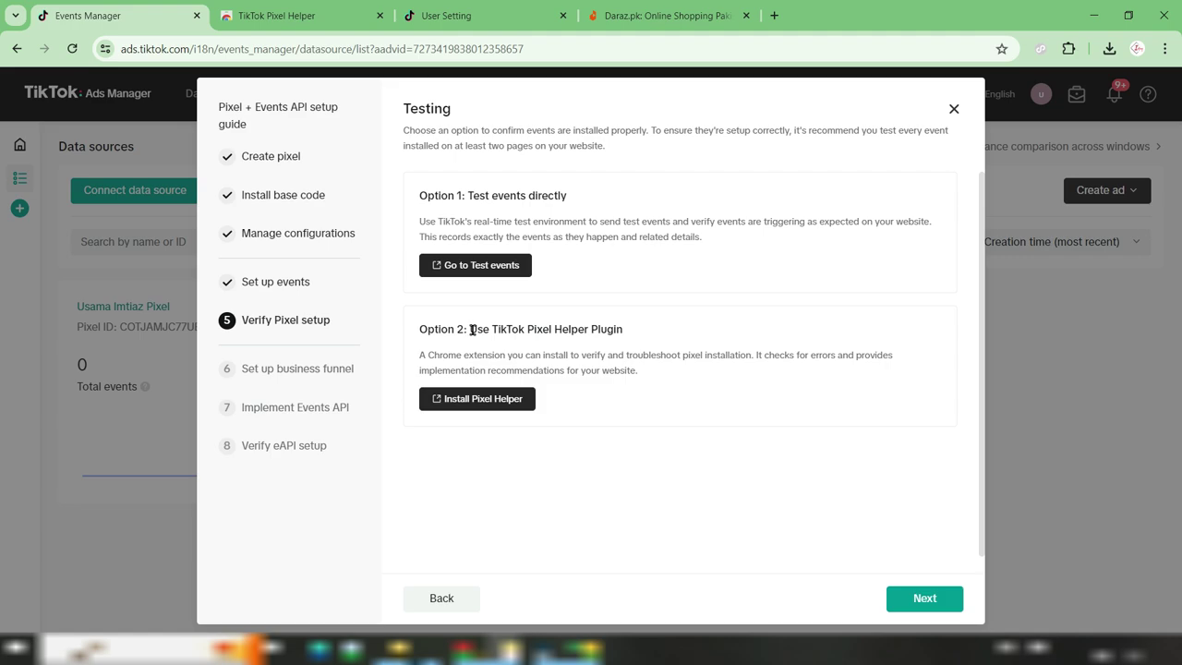
pyautogui.moveTo(431, 325); pyautogui.dragTo(612, 333)
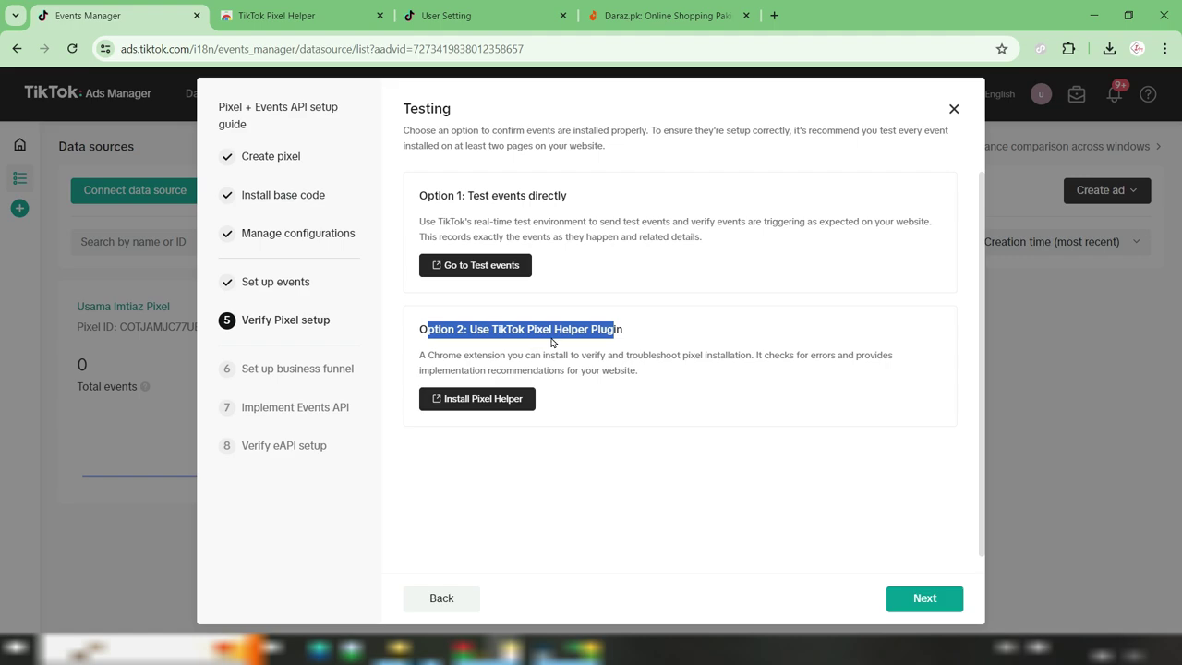
pyautogui.click(535, 349)
# Choose the E-commerce funnel template for the business funnel
pyautogui.click(923, 598)
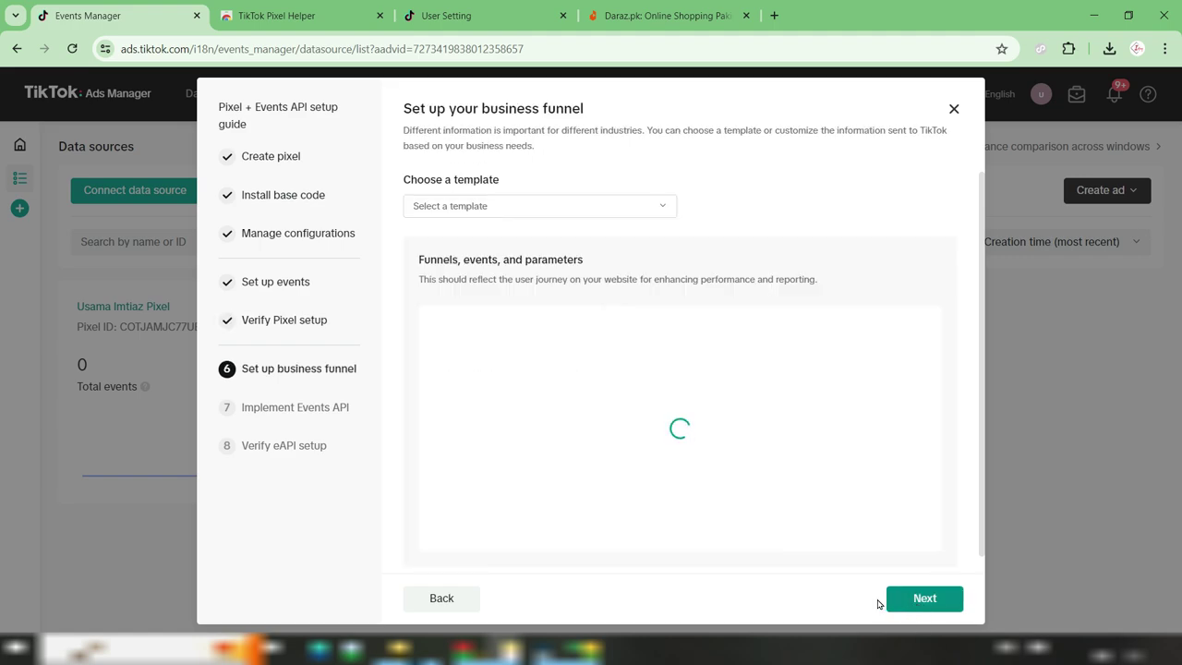
pyautogui.moveTo(409, 179); pyautogui.dragTo(602, 216)
pyautogui.click(624, 210)
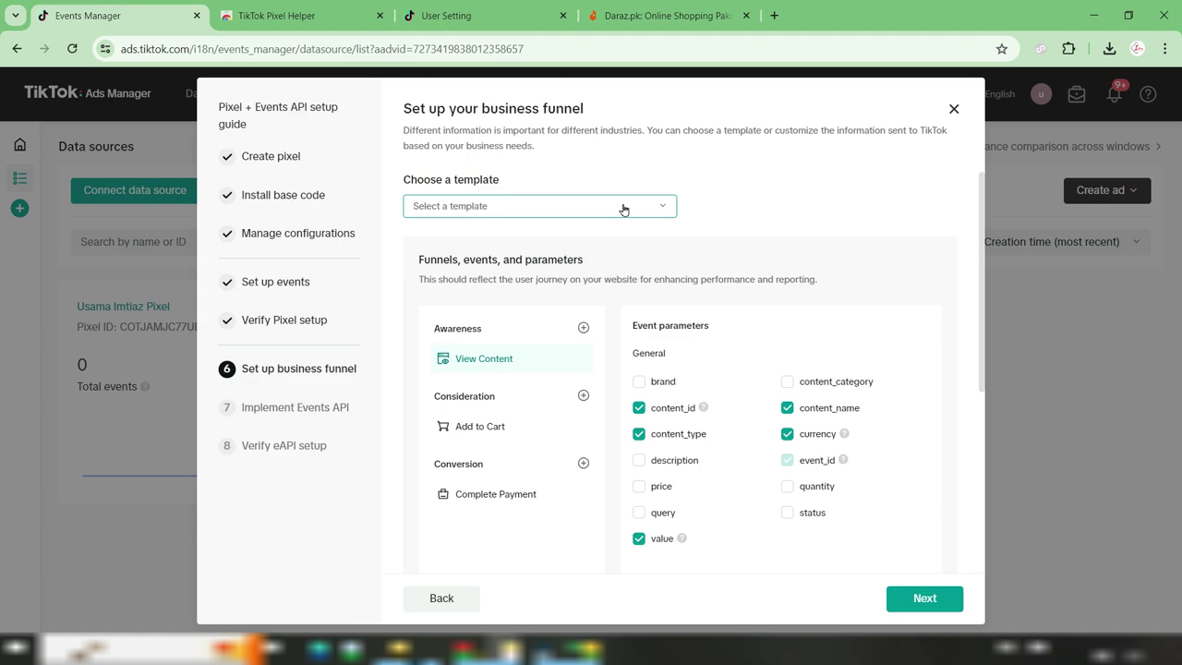
pyautogui.click(623, 209)
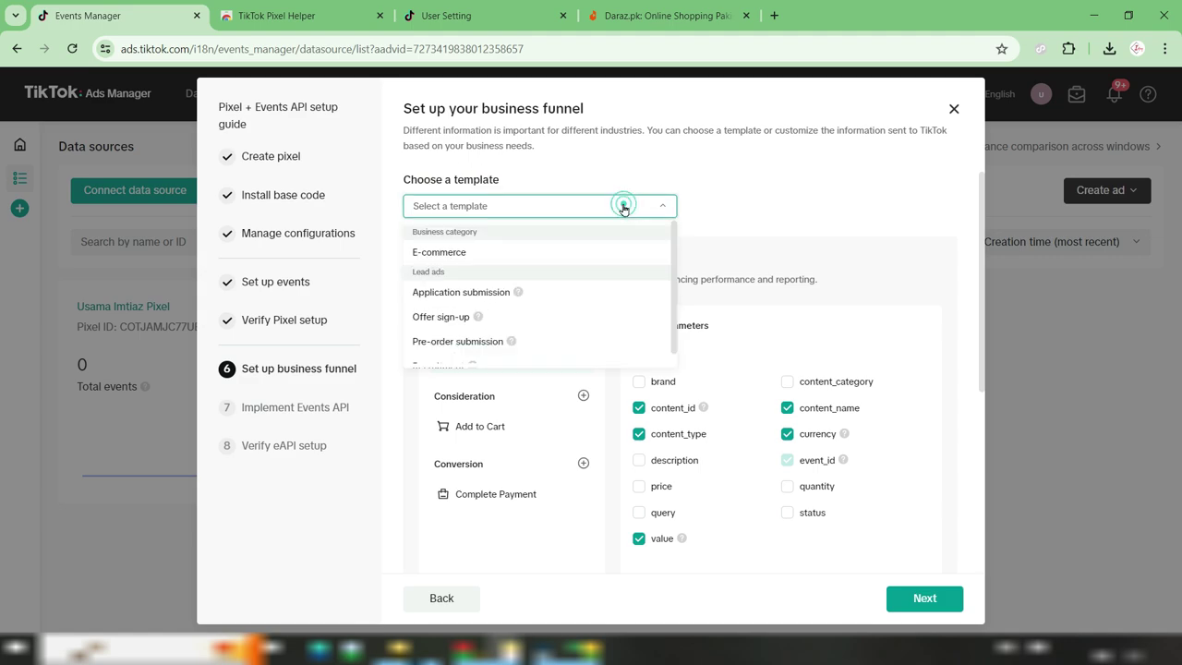
pyautogui.click(448, 253)
# Proceed through Implement Events API and Verify eAPI setup to finish the guide
pyautogui.click(902, 600)
pyautogui.moveTo(471, 110); pyautogui.dragTo(572, 146)
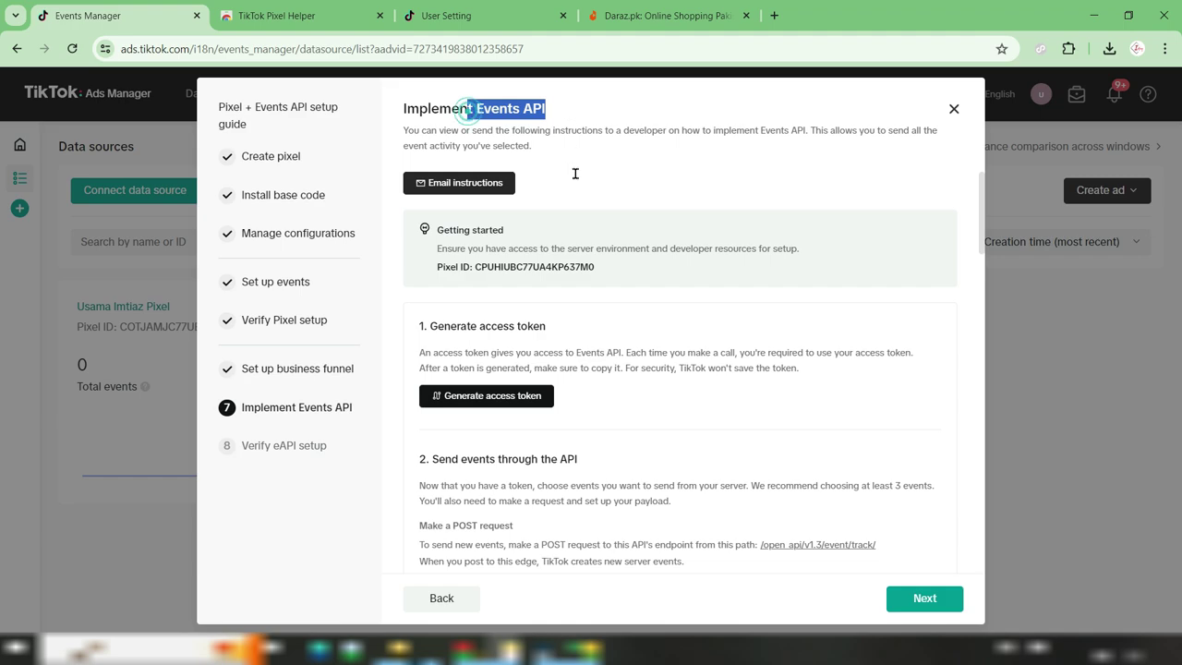
pyautogui.click(441, 328)
pyautogui.moveTo(430, 327); pyautogui.dragTo(539, 328)
pyautogui.scroll(-6, 654, 431)
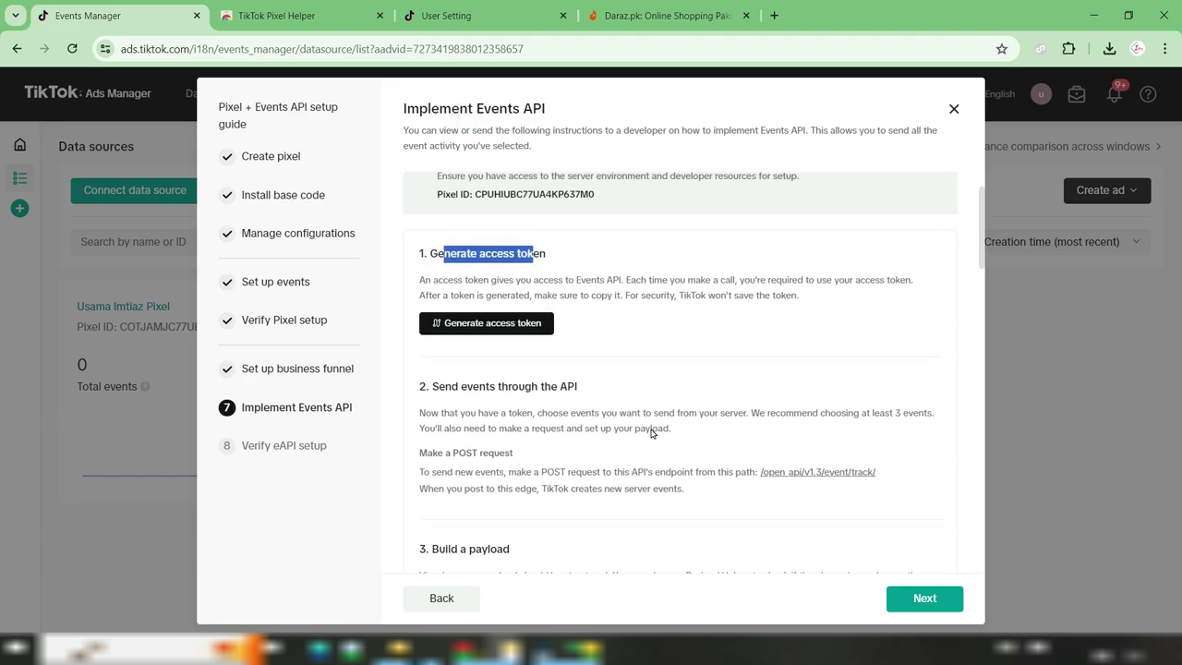
pyautogui.scroll(-5, 884, 554)
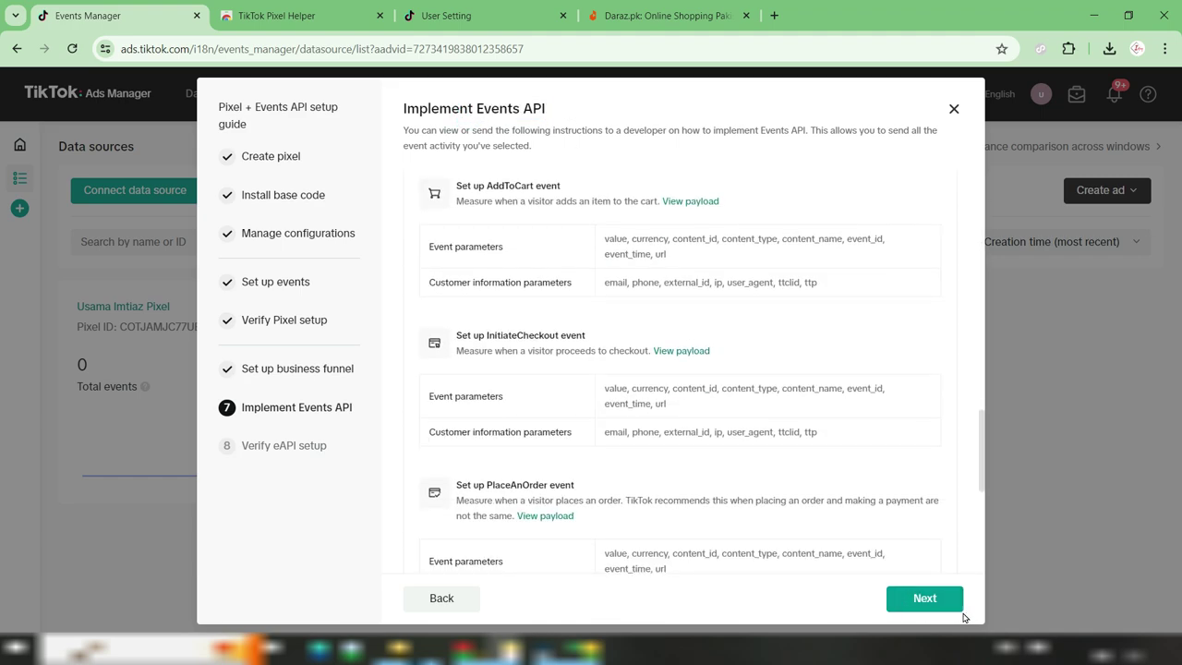
pyautogui.click(935, 598)
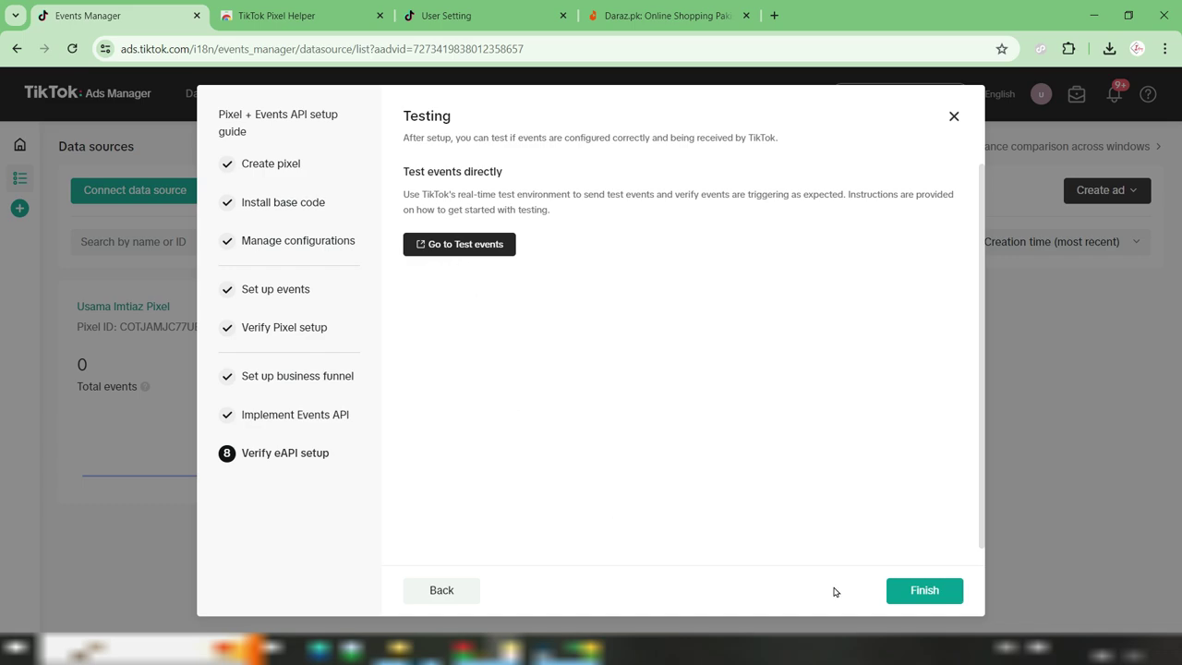
pyautogui.click(901, 595)
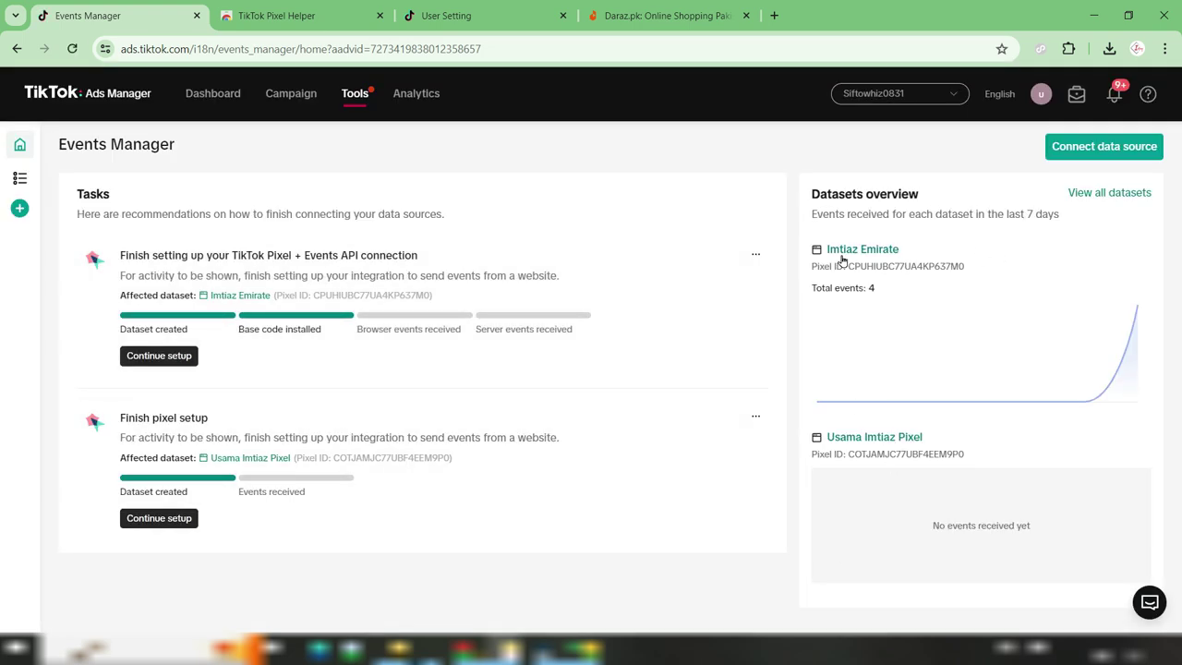
# Check Data sources in Events Manager, showing the Imtiaz Emirate pixel and an older pixel
pyautogui.moveTo(825, 292); pyautogui.dragTo(872, 288)
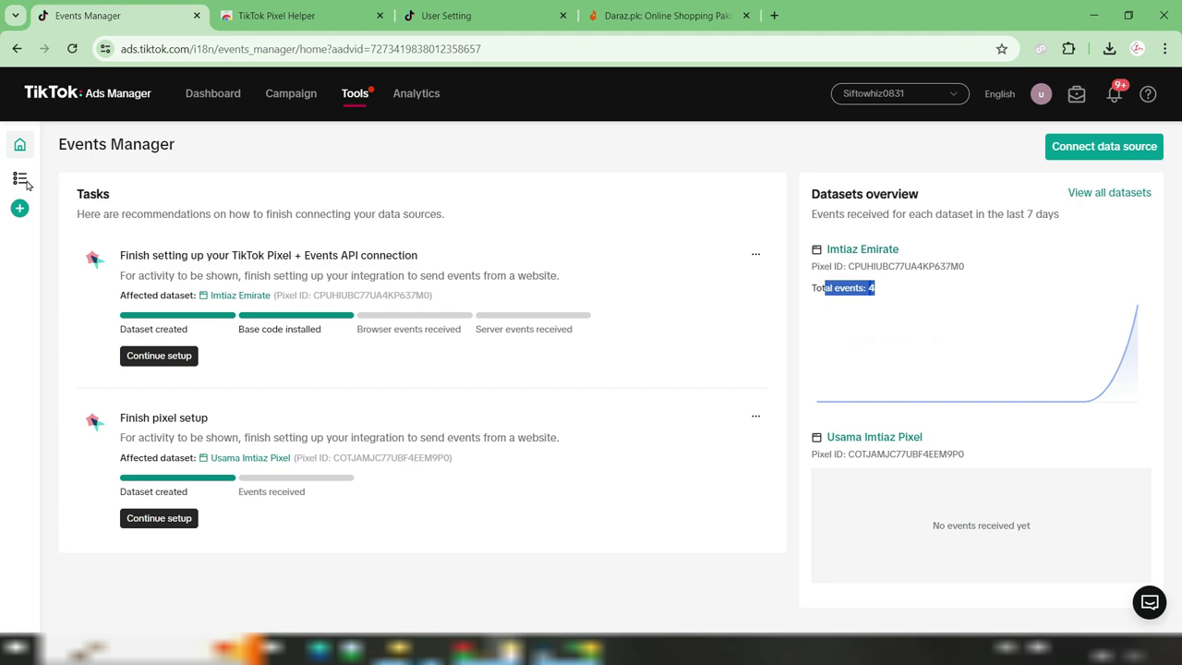
pyautogui.moveTo(53, 182)
pyautogui.click(105, 182)
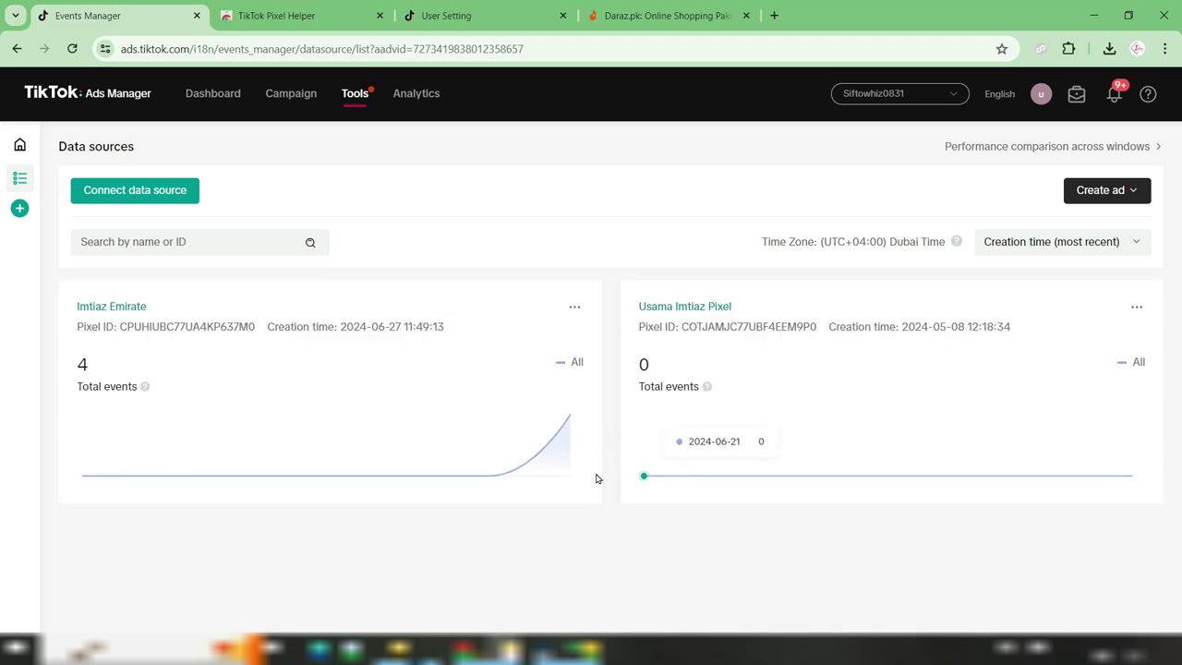
pyautogui.click(664, 311)
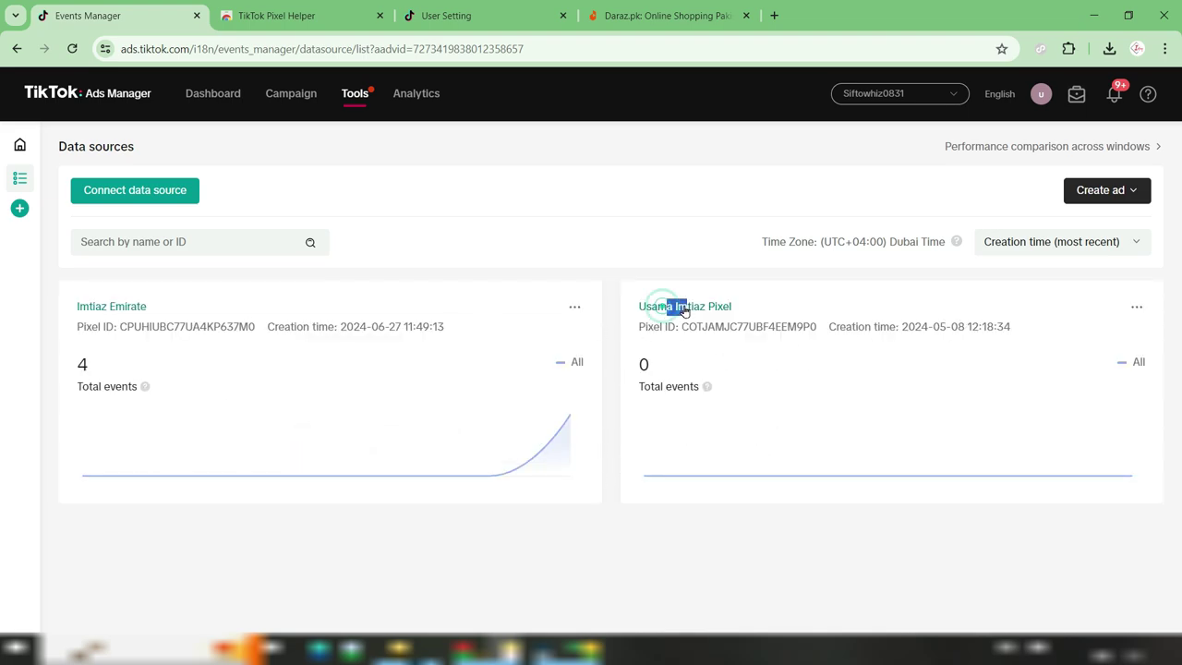
pyautogui.doubleClick(137, 305)
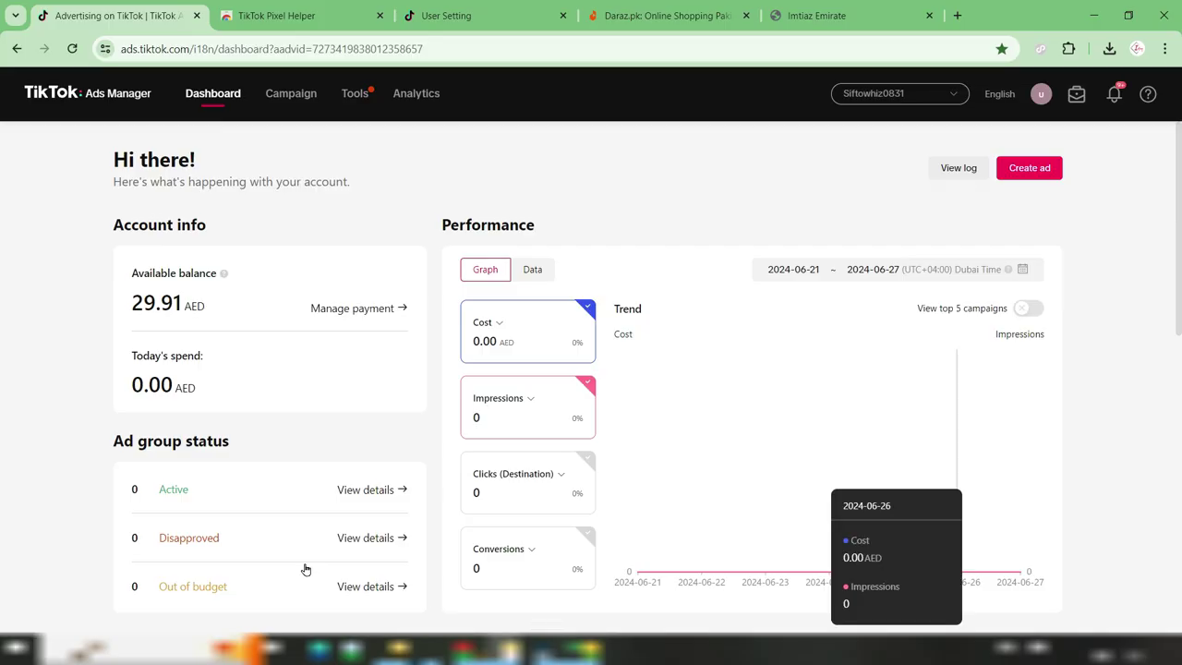
# Start a new campaign from the Campaign tab to reach the advertising objective choices
pyautogui.click(291, 96)
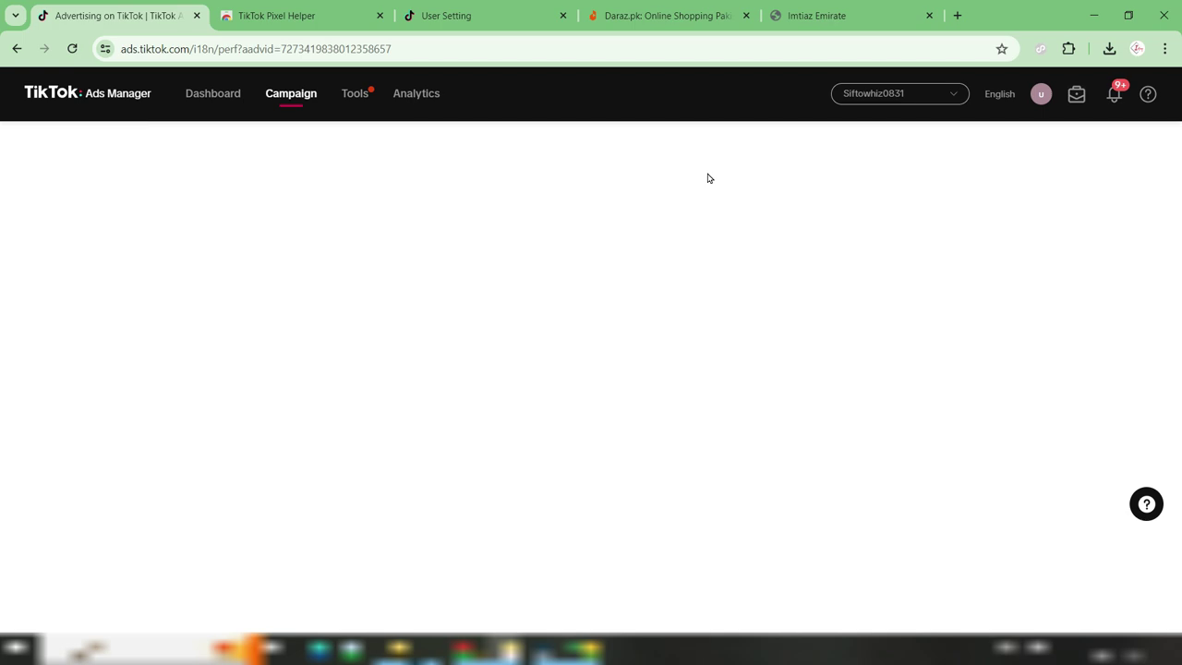
pyautogui.click(58, 274)
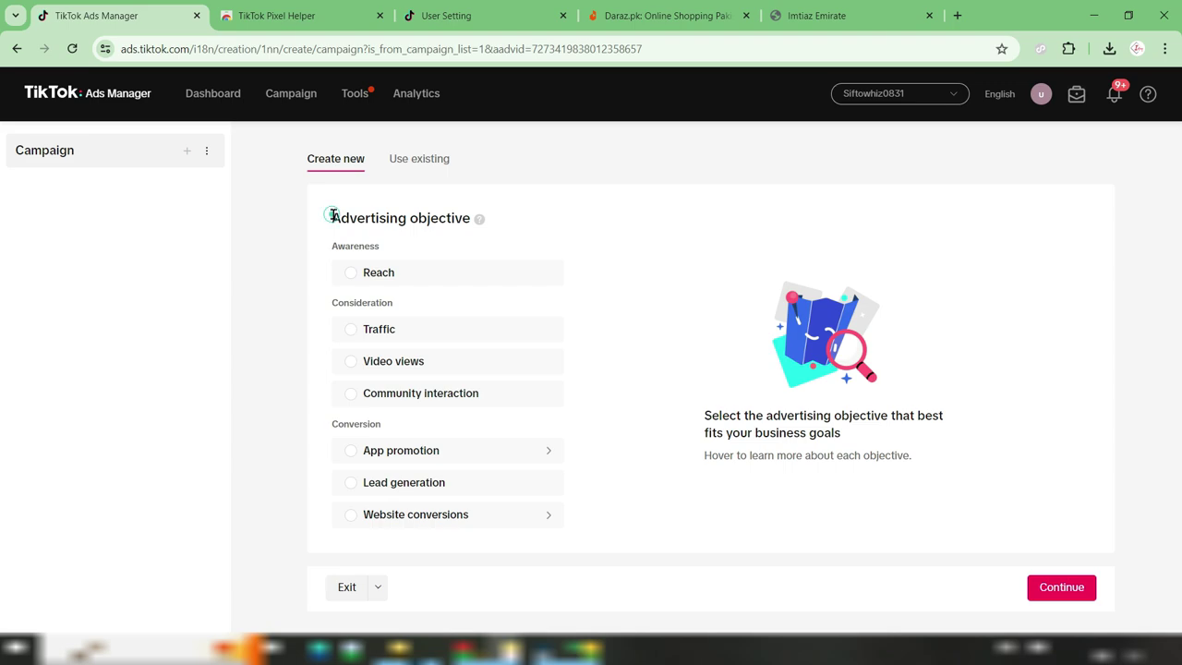
pyautogui.moveTo(330, 216); pyautogui.dragTo(469, 217)
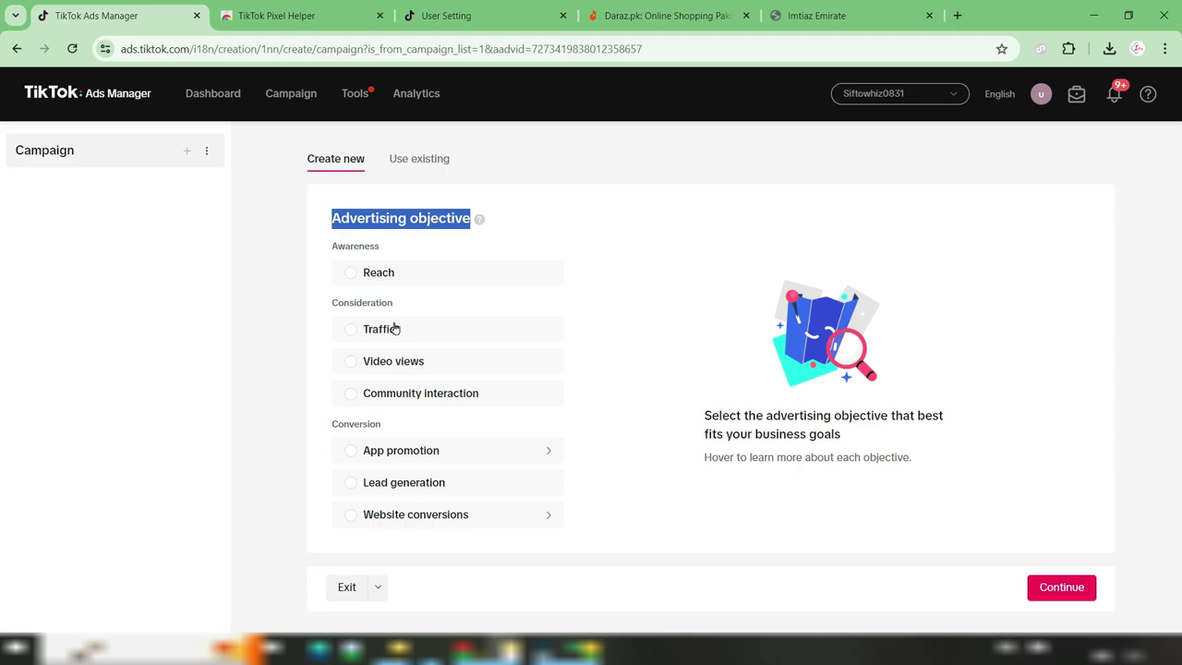
pyautogui.moveTo(431, 359)
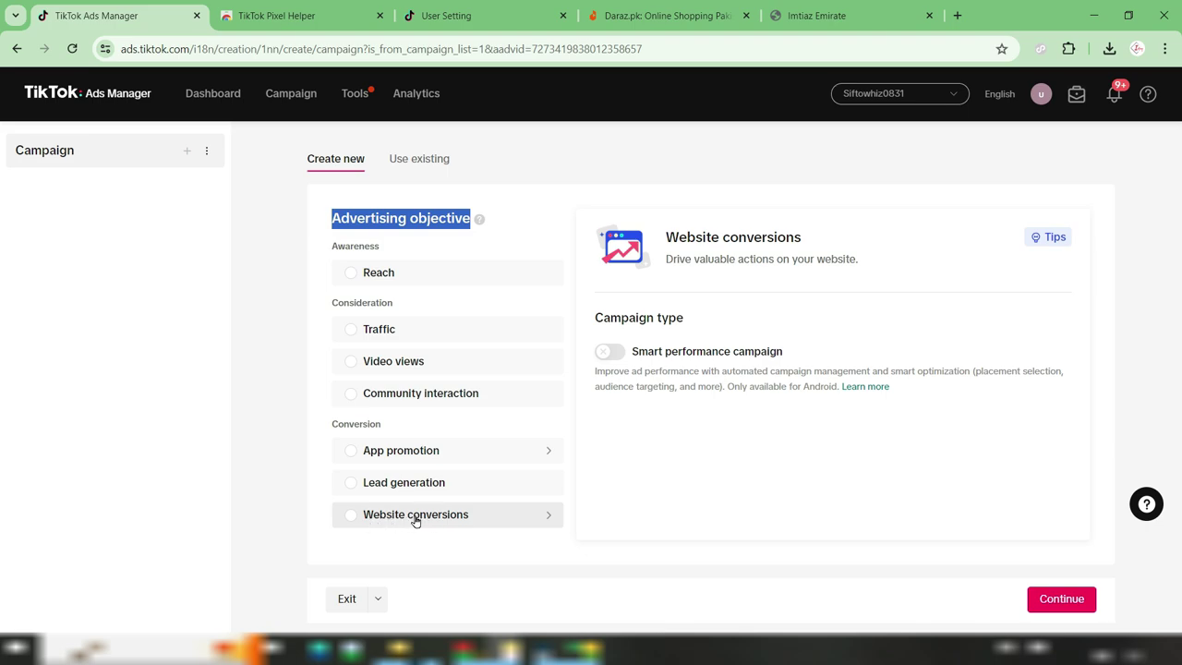
# Choose Website conversions as the objective and rename the campaign to 'Testing'
pyautogui.click(367, 516)
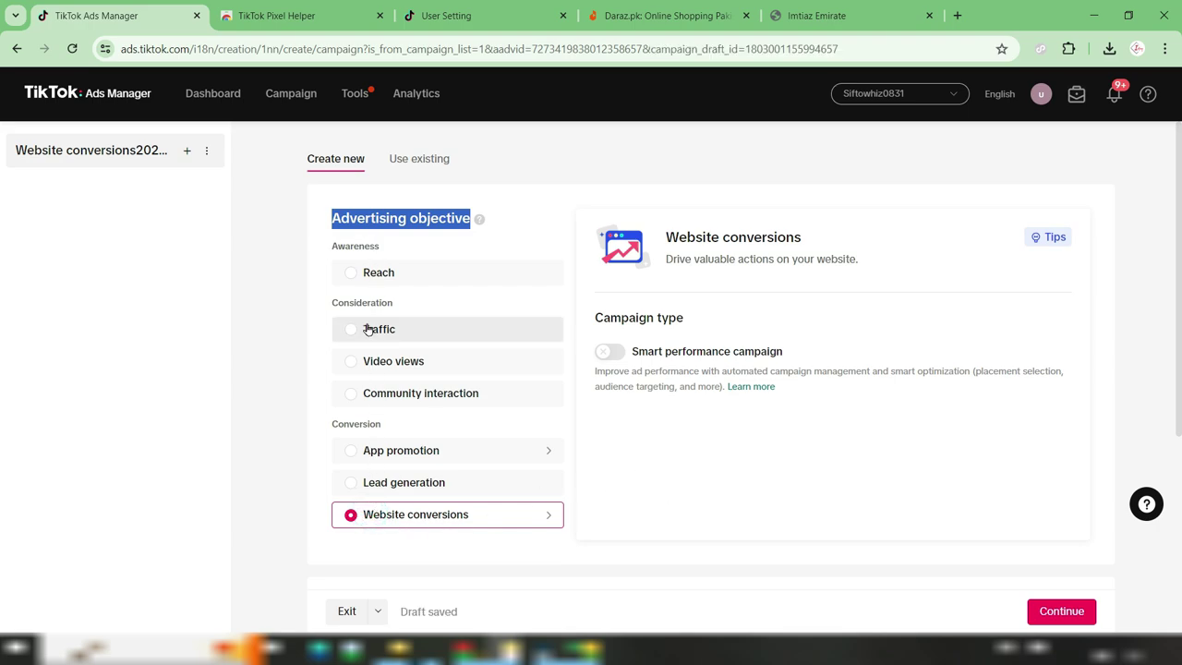
pyautogui.scroll(-3, 785, 422)
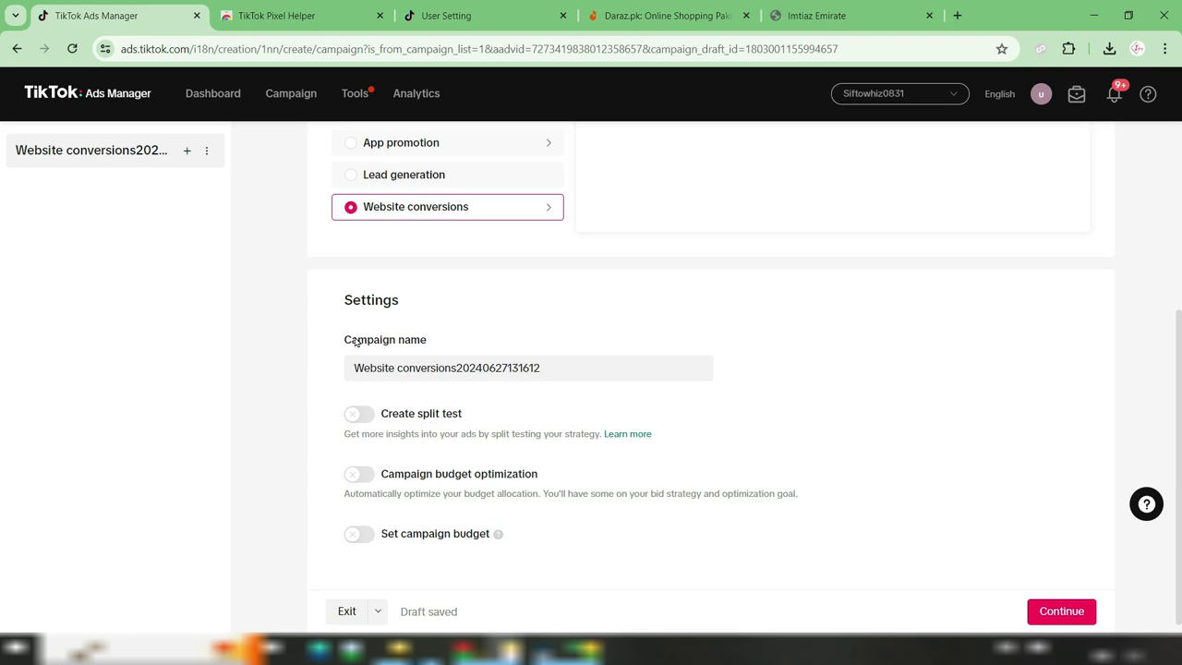
pyautogui.moveTo(547, 368); pyautogui.dragTo(325, 386)
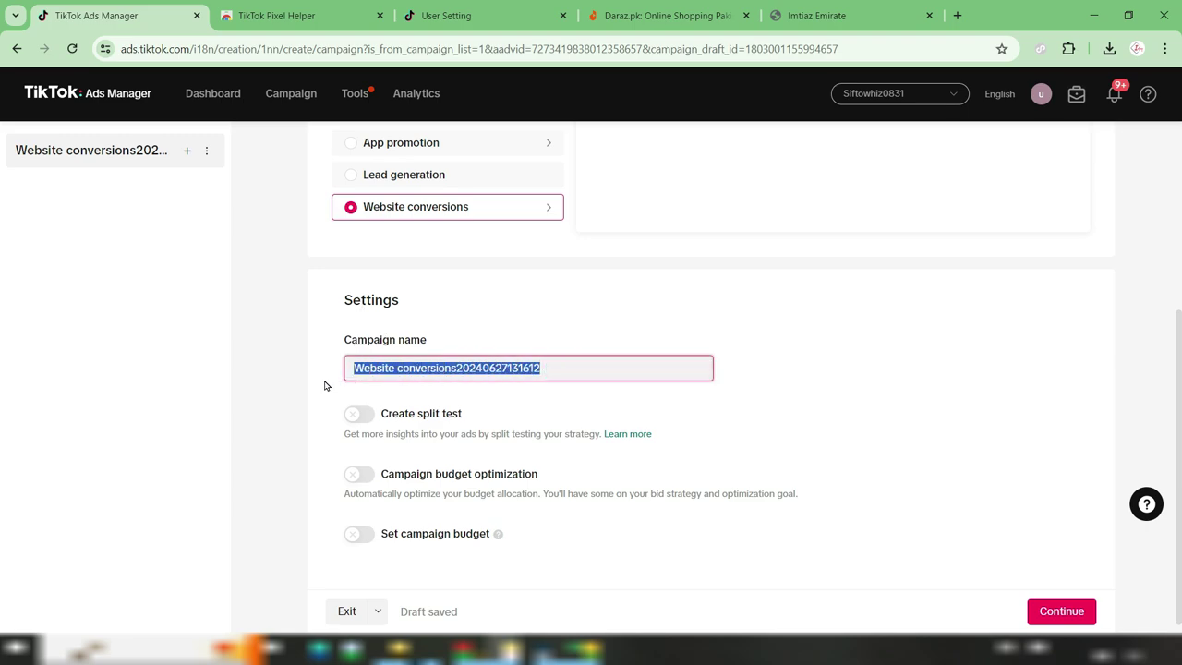
pyautogui.write('Testing')
pyautogui.click(514, 514)
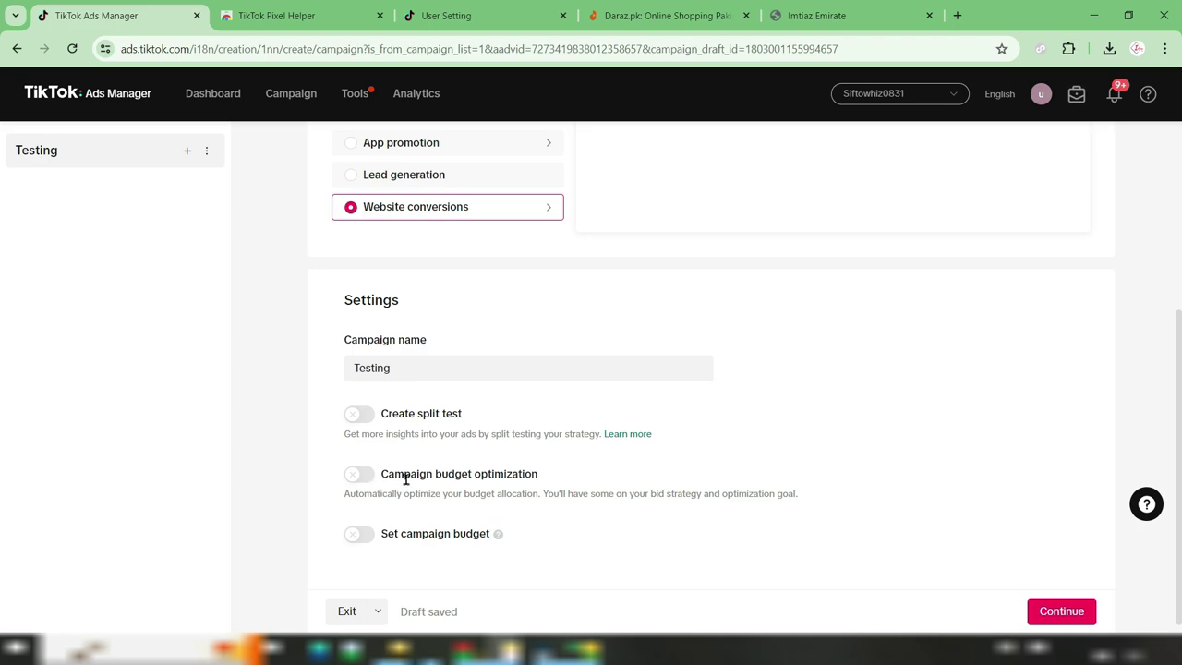
pyautogui.moveTo(407, 477); pyautogui.dragTo(505, 474)
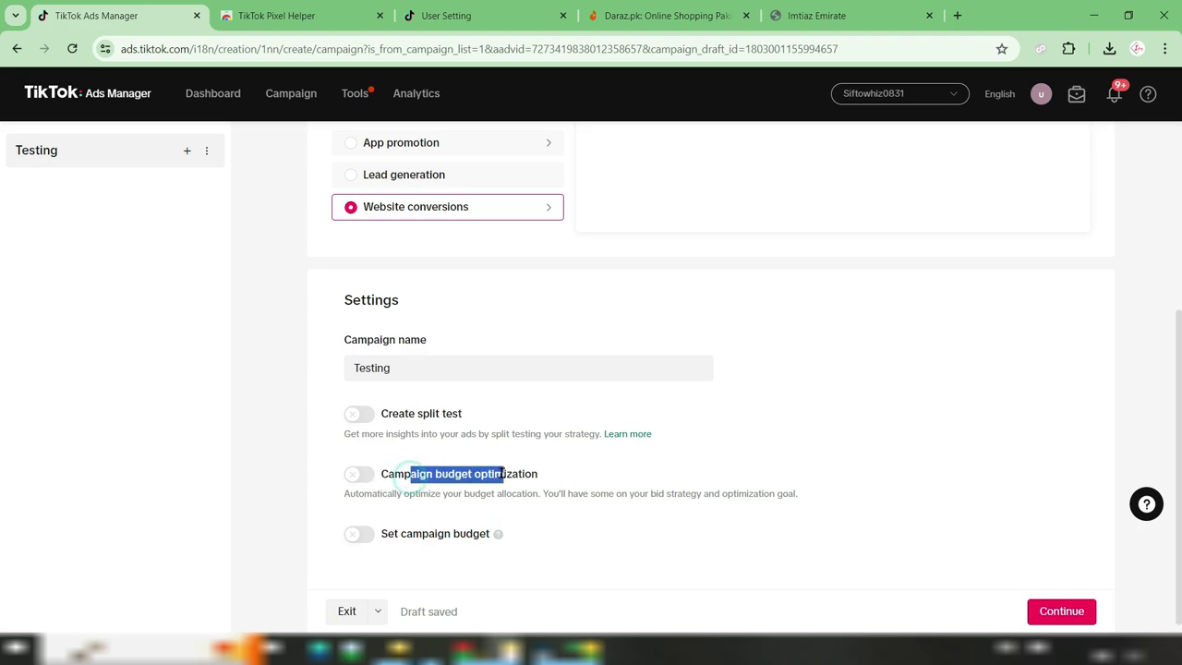
pyautogui.click(501, 473)
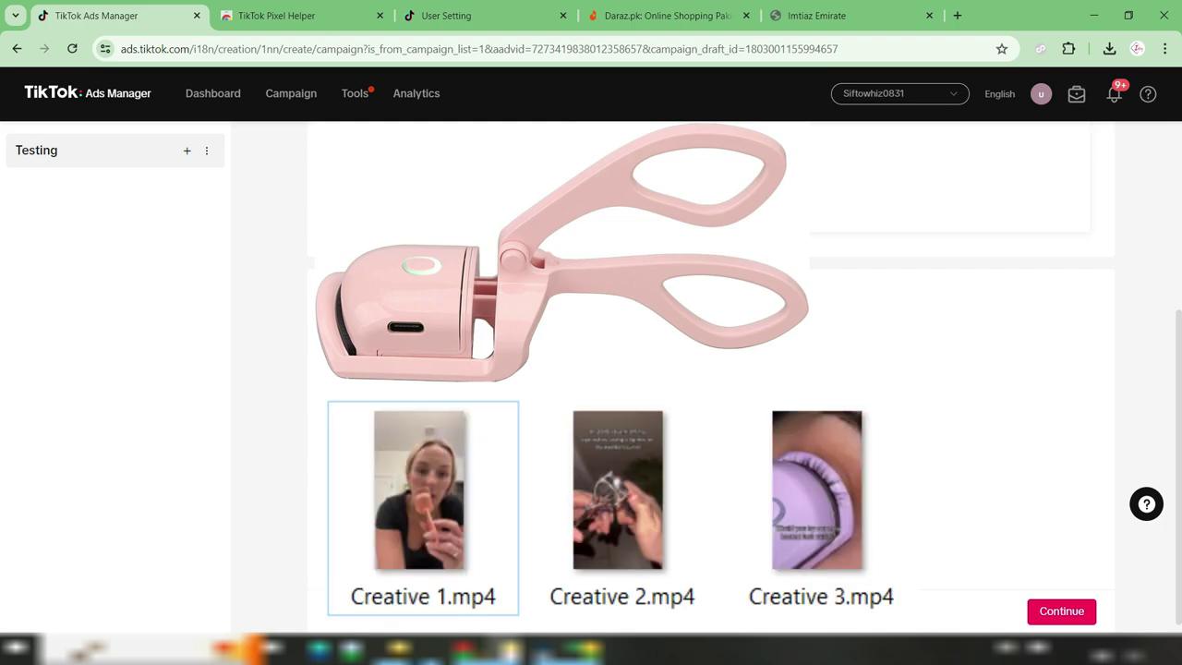
# Try campaign budget optimization at 100 daily, turn it back off, and continue to the ad group
pyautogui.click(359, 475)
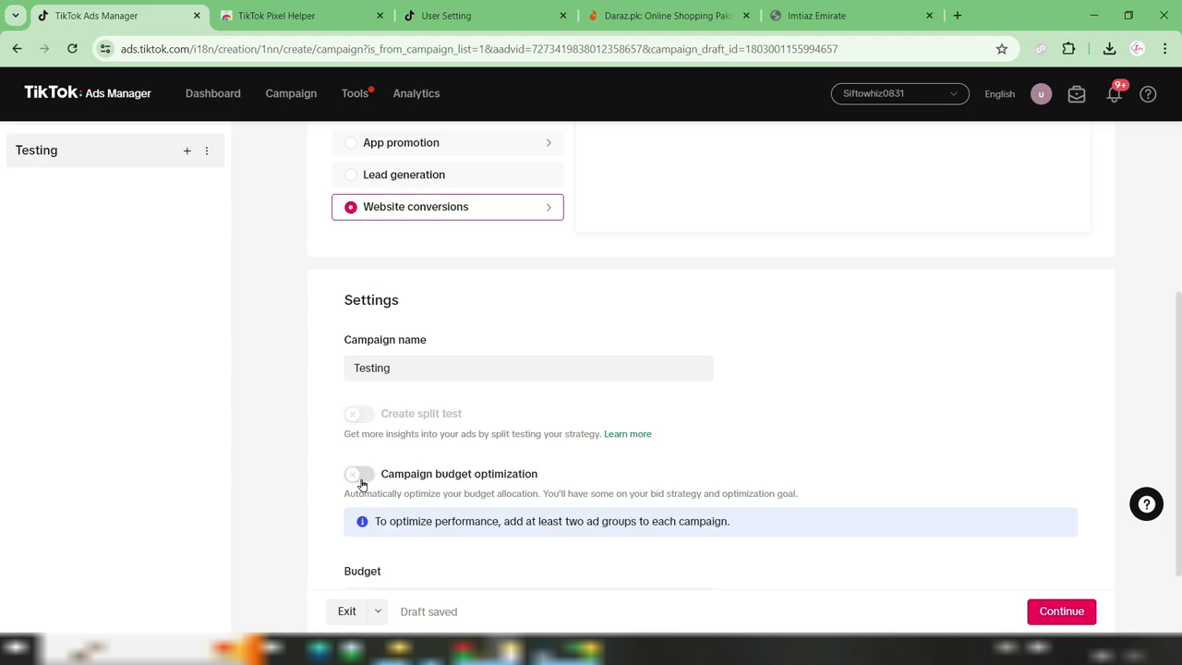
pyautogui.scroll(-1, 687, 455)
pyautogui.click(556, 498)
pyautogui.write('100')
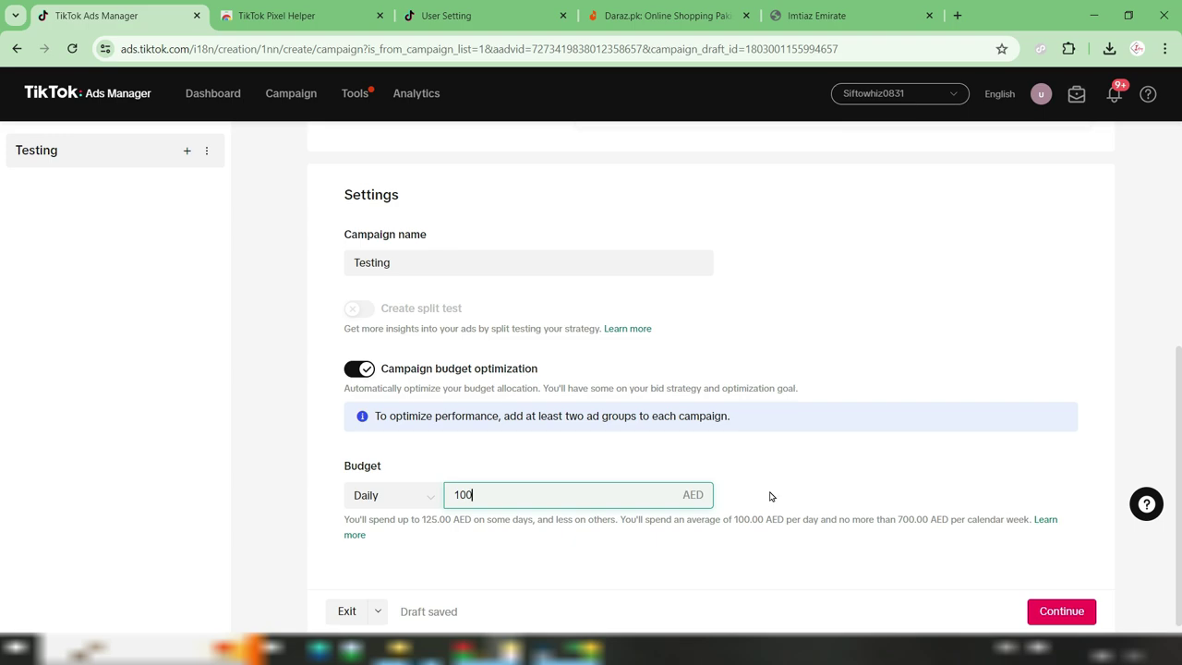
pyautogui.click(358, 370)
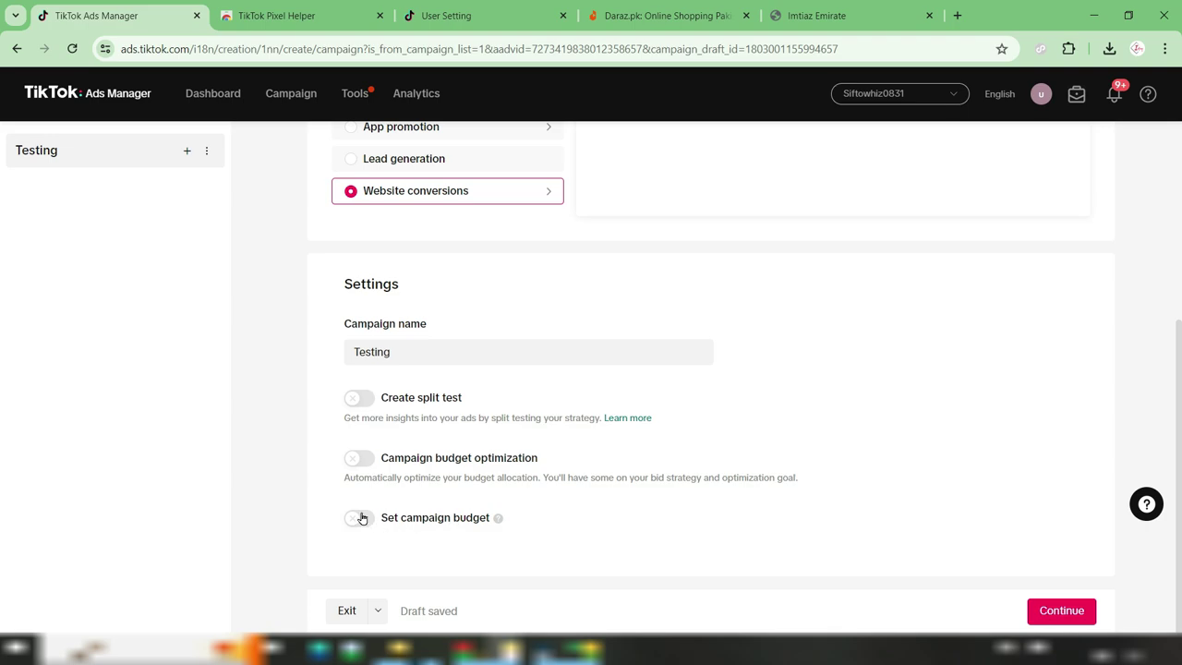
pyautogui.click(1048, 613)
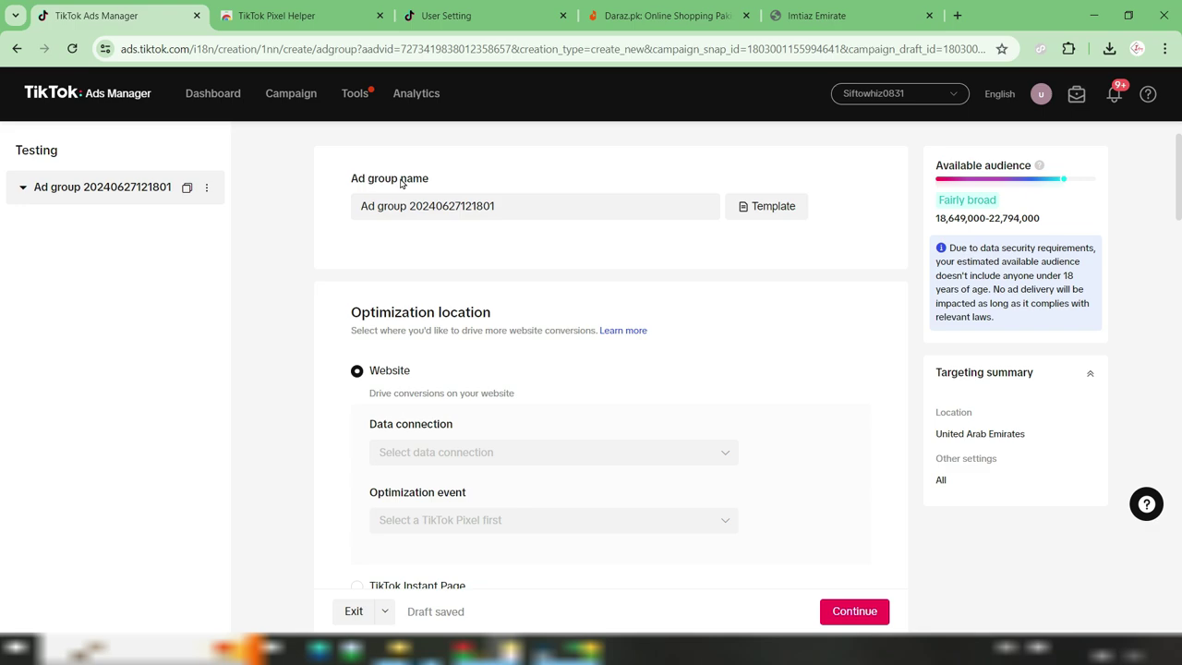
# Rename the ad group to 'Testing'
pyautogui.moveTo(510, 196); pyautogui.dragTo(462, 230)
pyautogui.write('Testing')
pyautogui.scroll(-1, 416, 234)
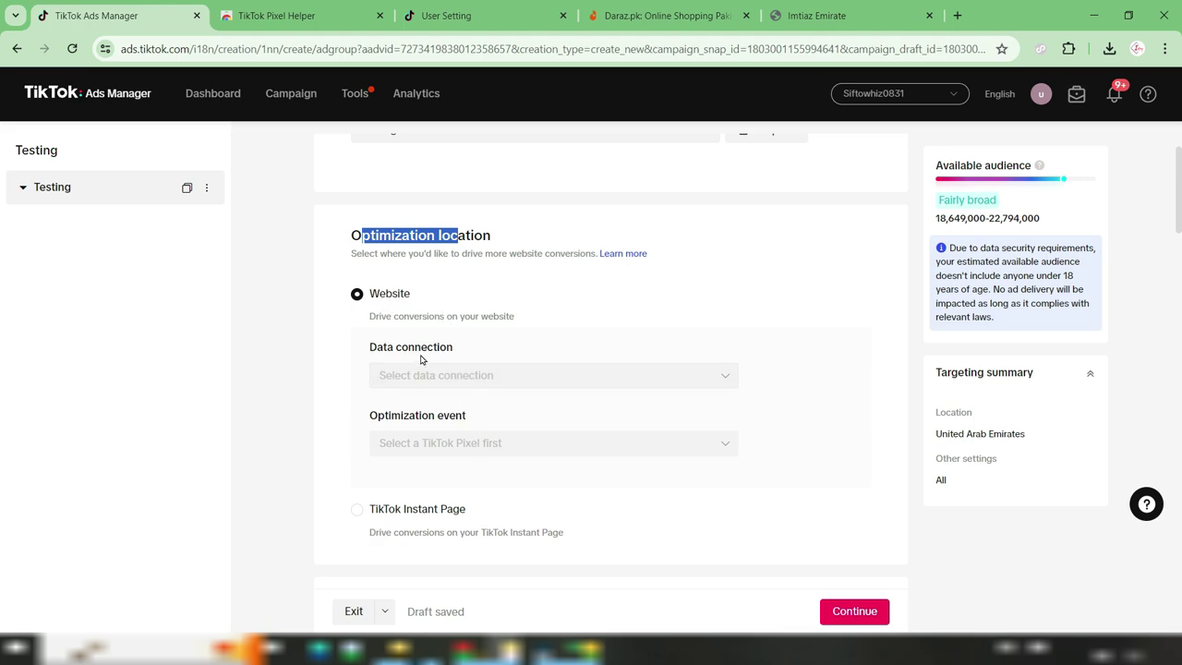
# Use the Imtiaz Emirate pixel as the ad group's website data connection
pyautogui.click(715, 375)
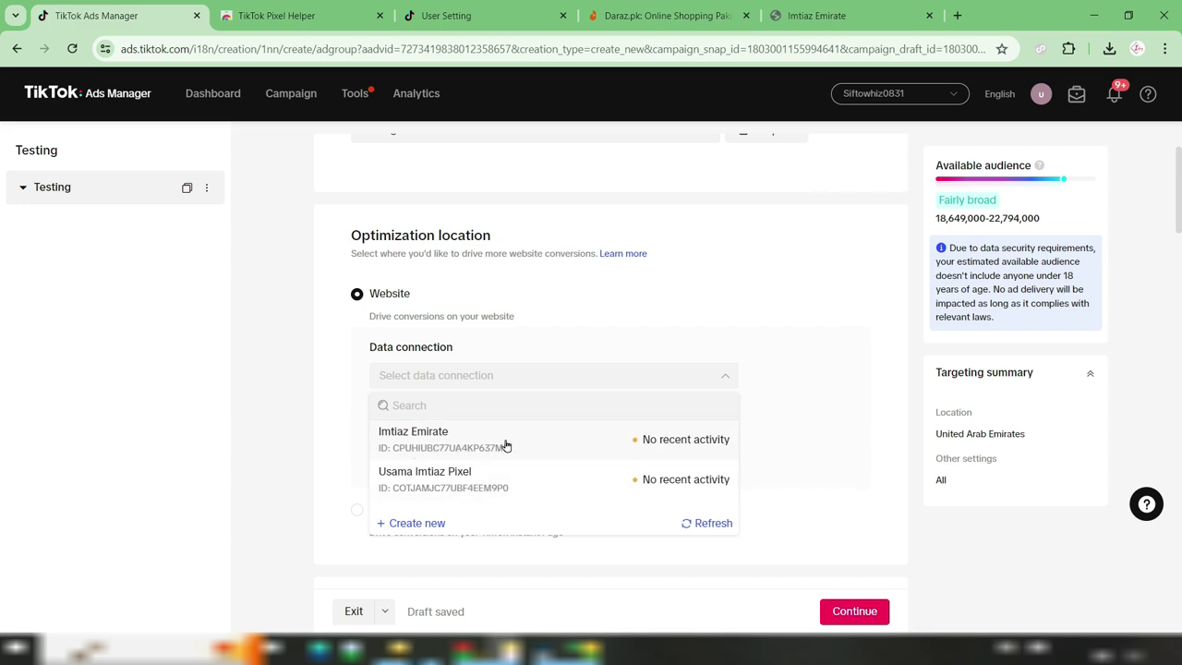
pyautogui.moveTo(647, 441)
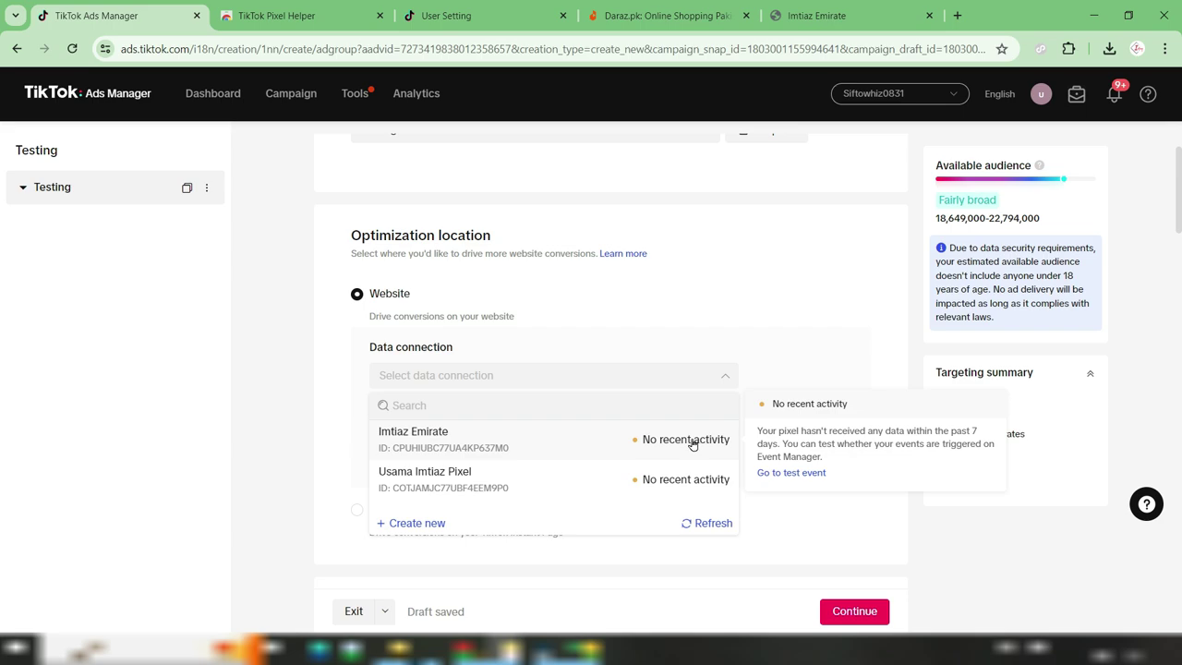
pyautogui.click(568, 444)
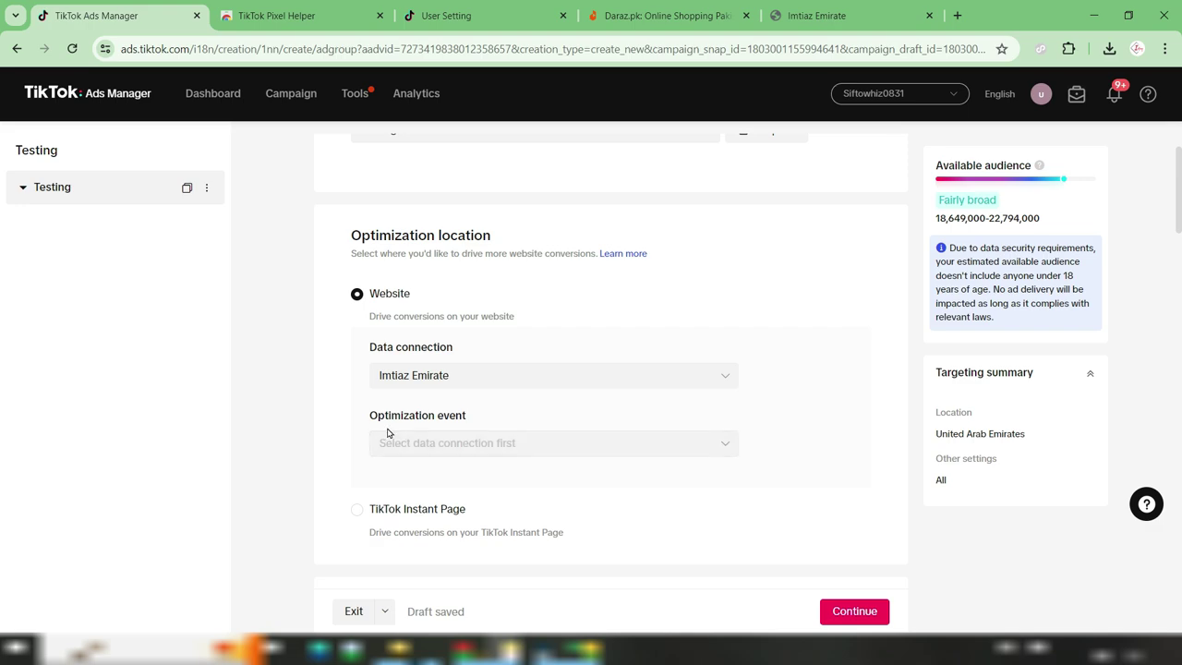
pyautogui.click(705, 451)
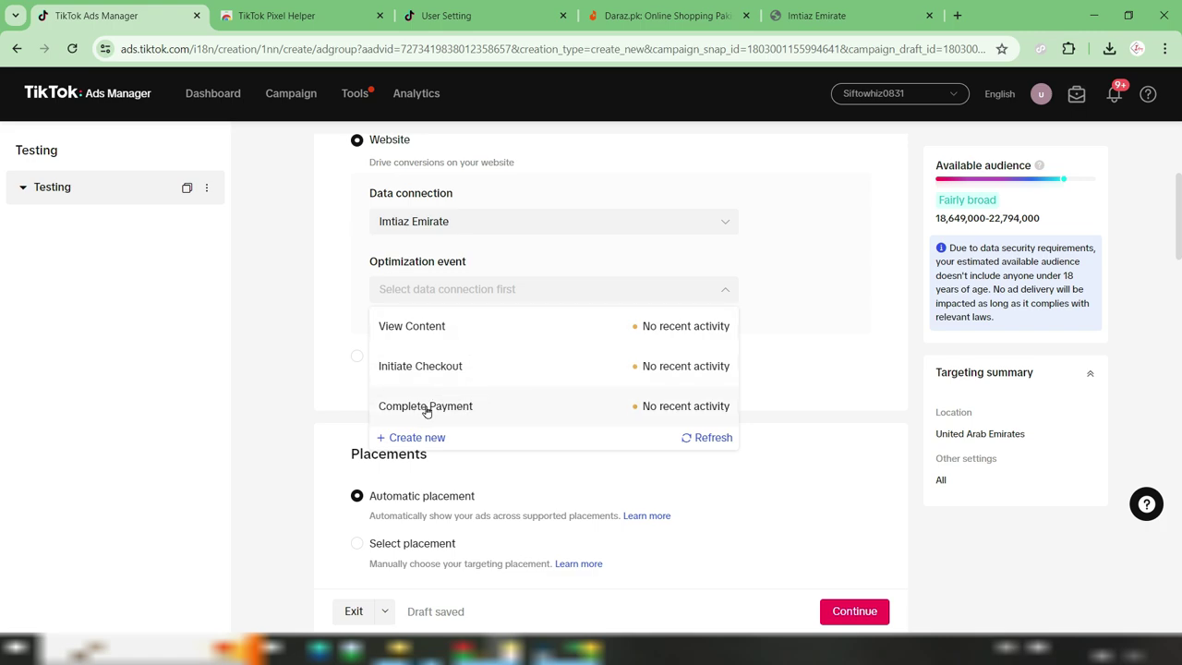
# Make Complete Payment the optimization event and limit placement to TikTok by excluding Global App Bundle and Pangle
pyautogui.click(529, 401)
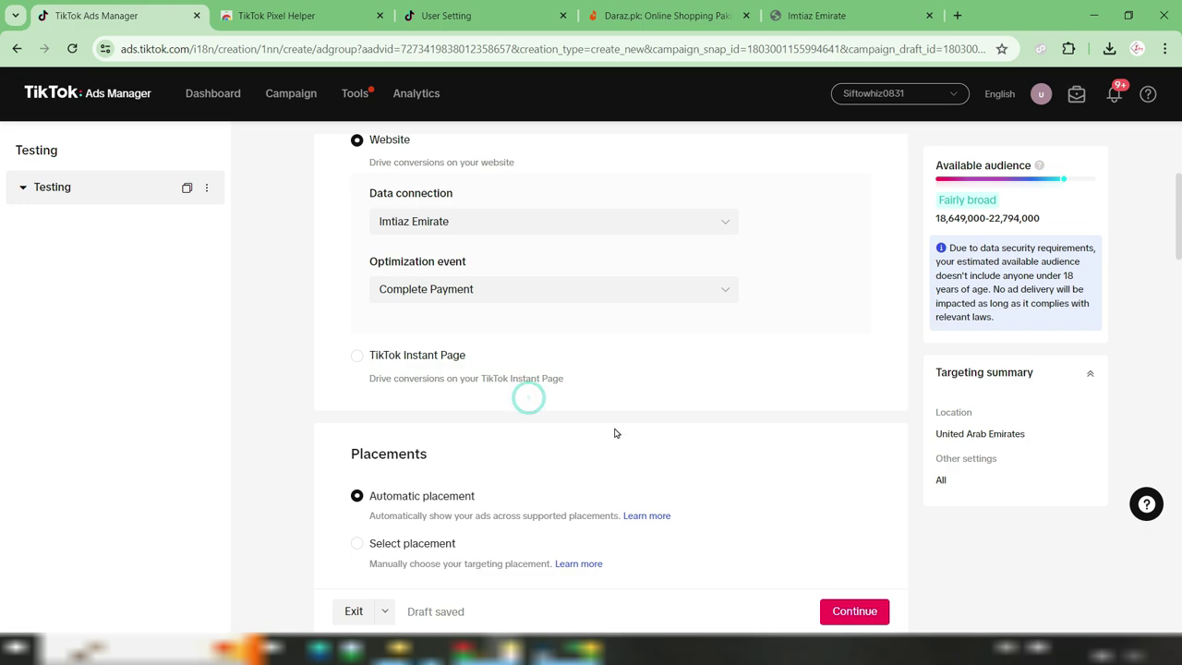
pyautogui.scroll(-1, 652, 424)
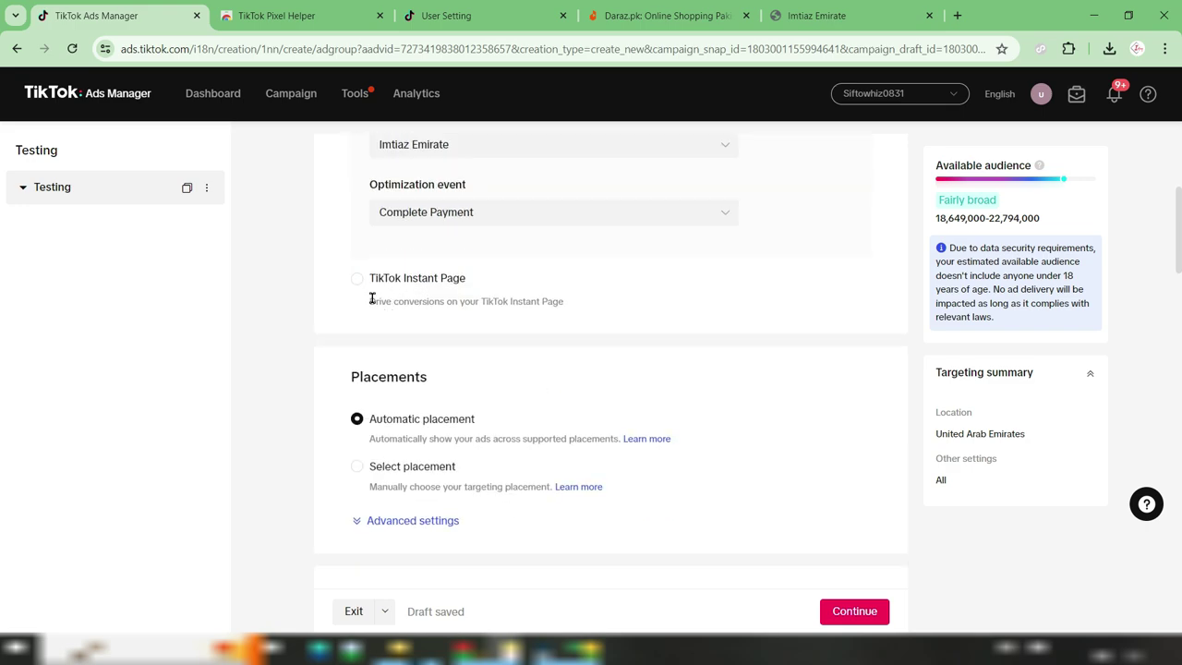
pyautogui.scroll(-2, 599, 348)
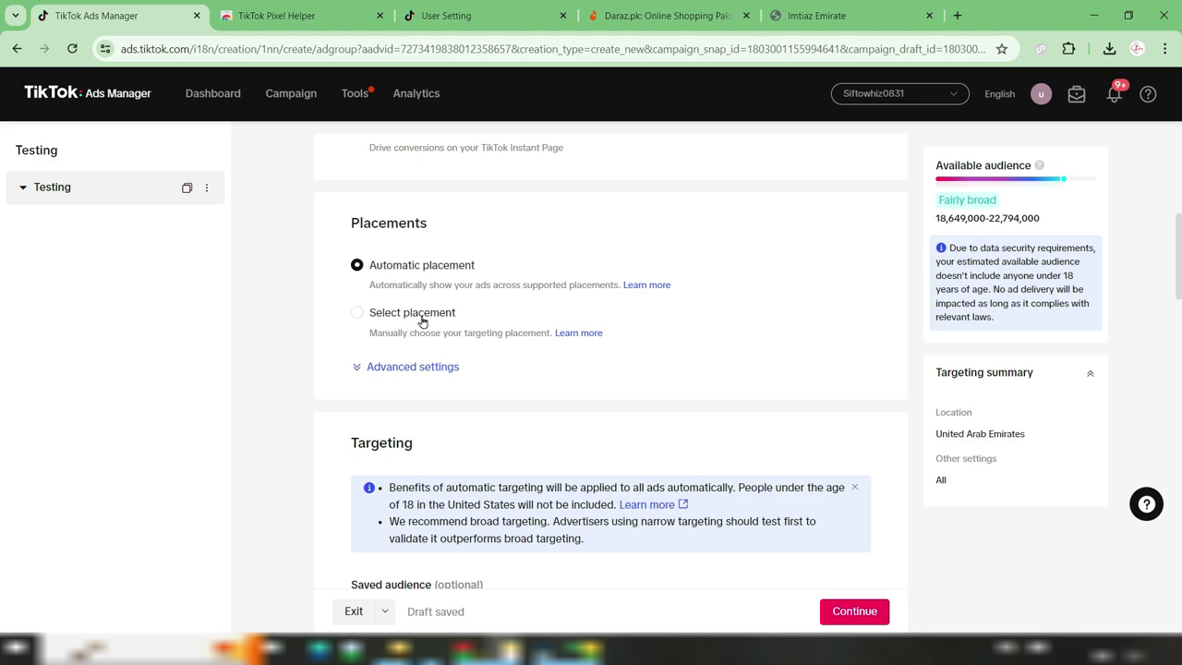
pyautogui.click(356, 313)
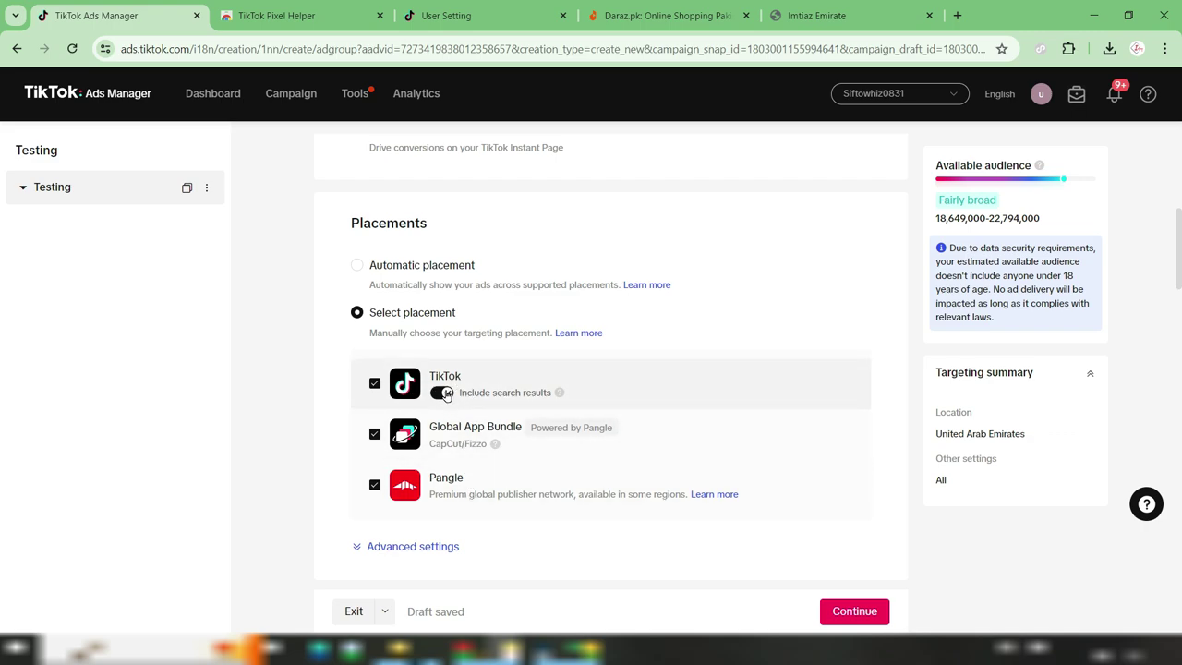
pyautogui.click(374, 434)
pyautogui.click(375, 485)
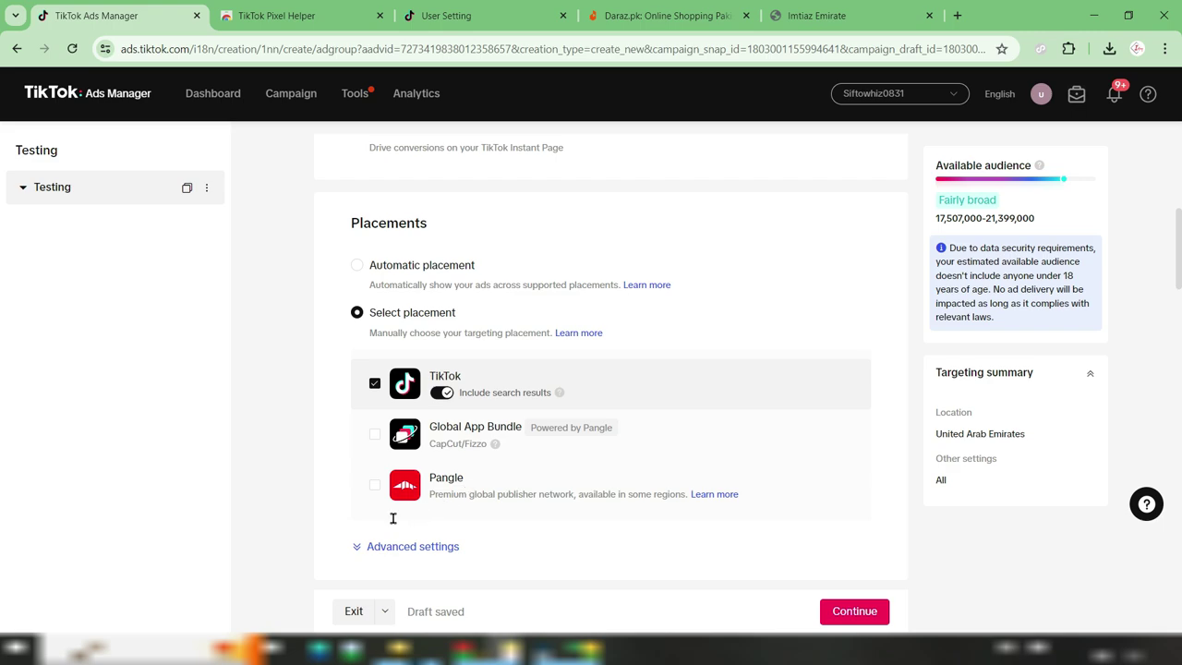
# Turn off user comments, video download and video sharing in the advanced placement settings
pyautogui.scroll(-2, 395, 517)
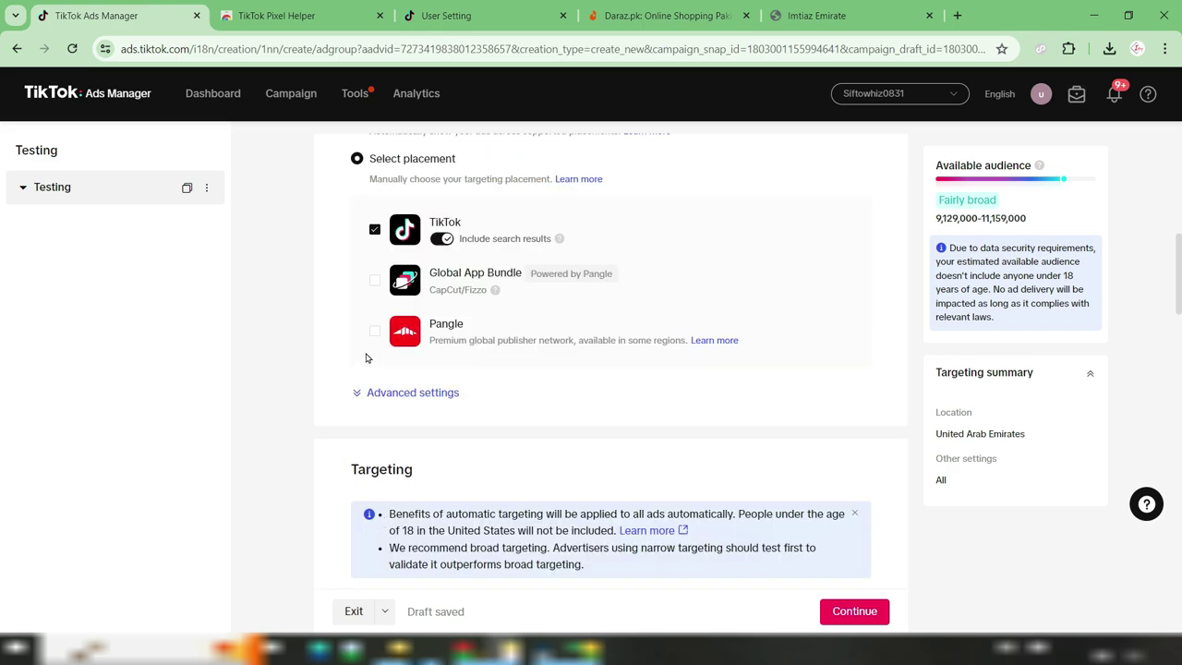
pyautogui.click(432, 392)
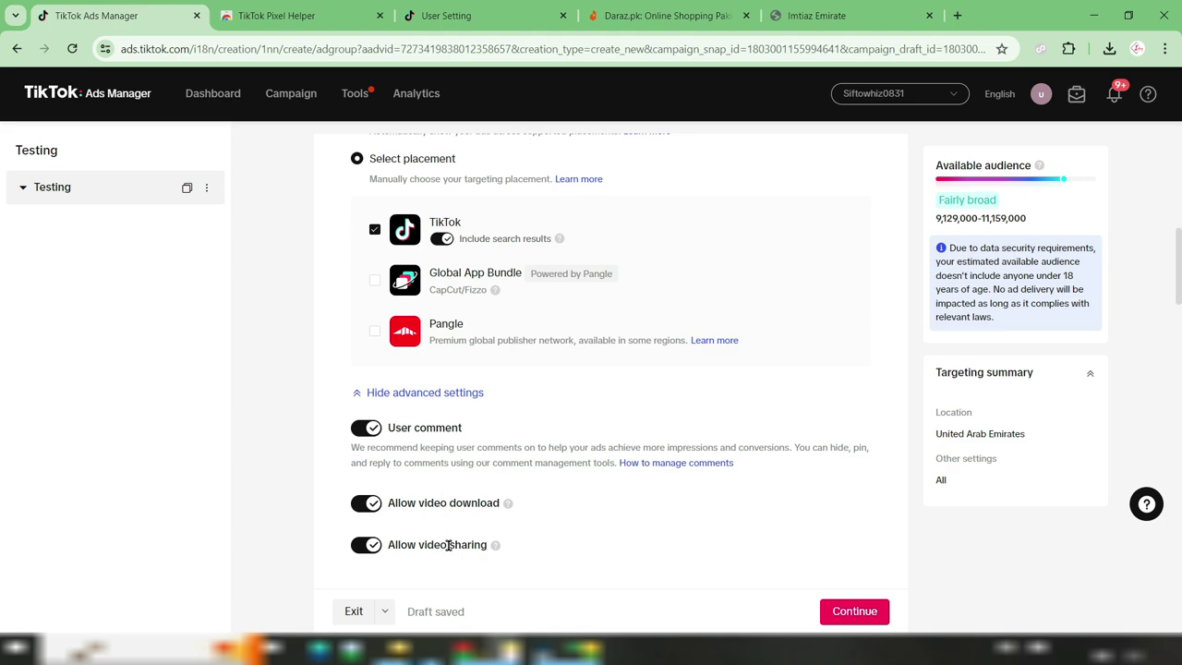
pyautogui.click(369, 429)
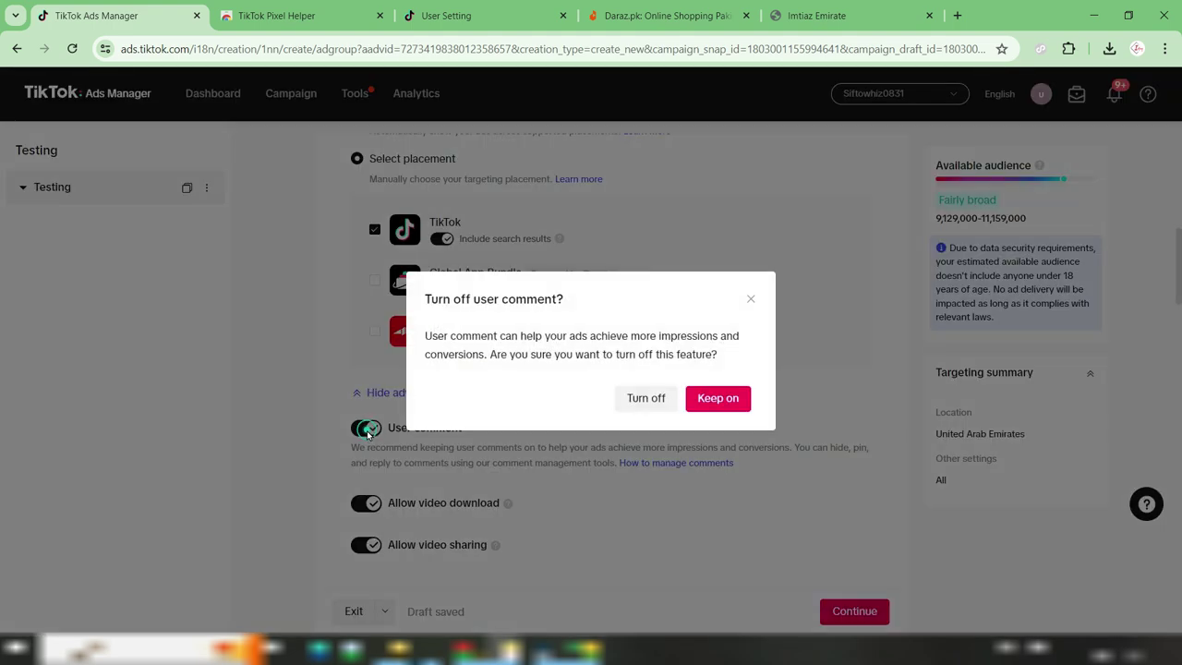
pyautogui.click(637, 394)
pyautogui.click(366, 503)
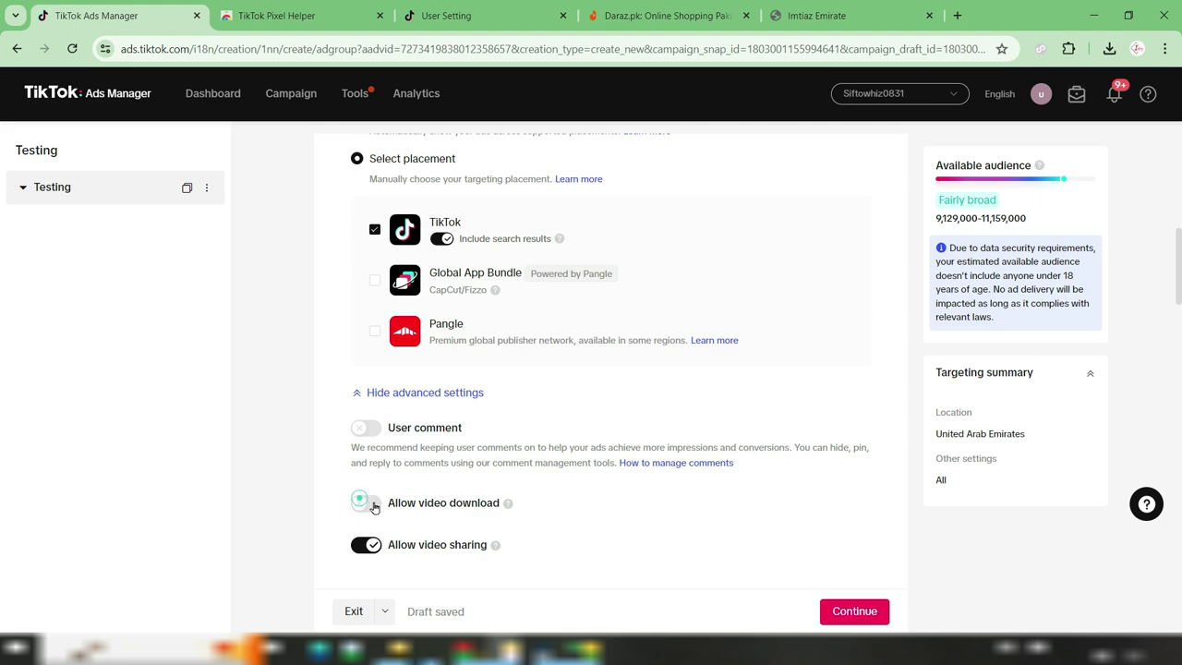
pyautogui.click(366, 546)
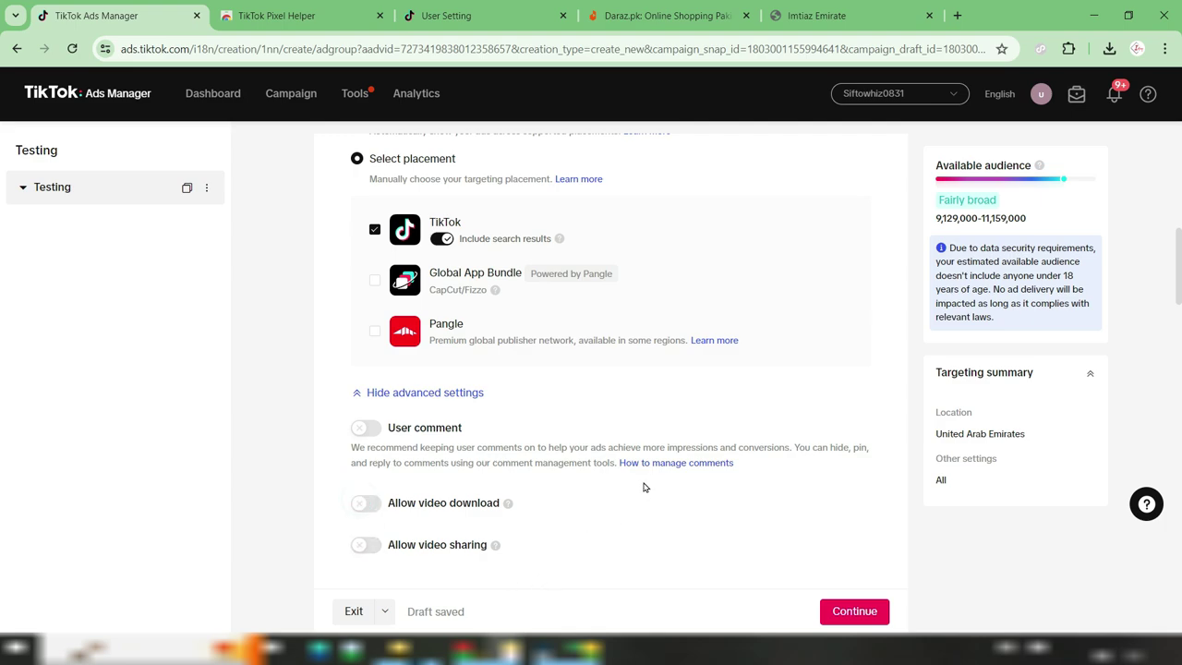
pyautogui.scroll(-3, 641, 483)
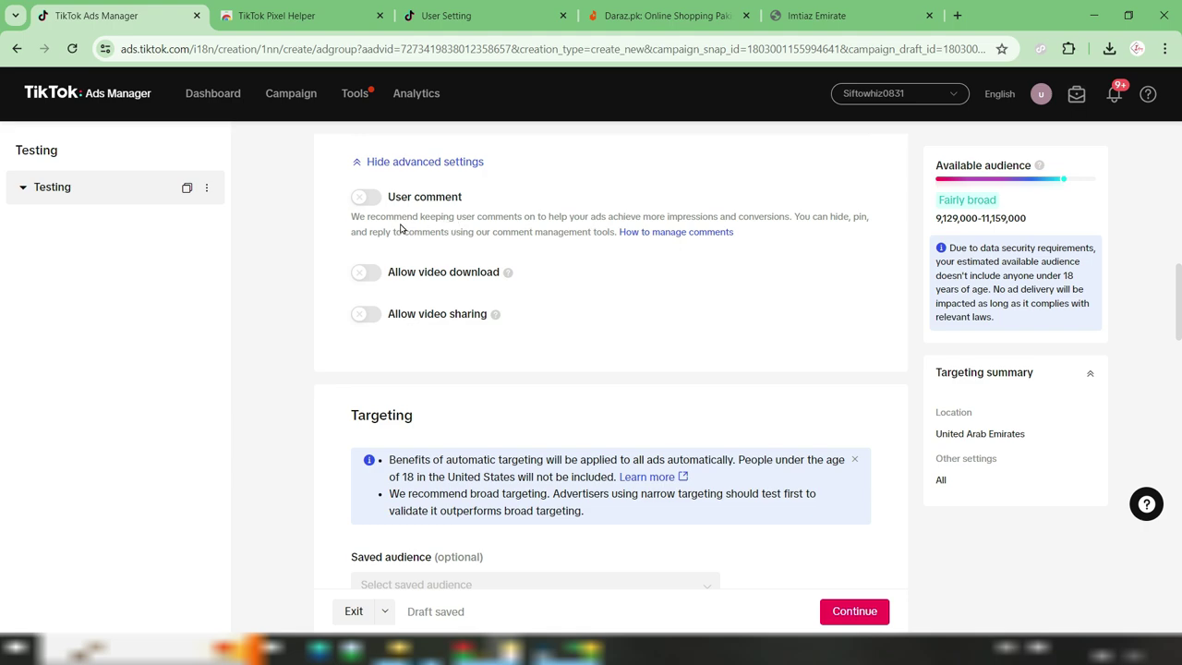
pyautogui.scroll(-3, 637, 311)
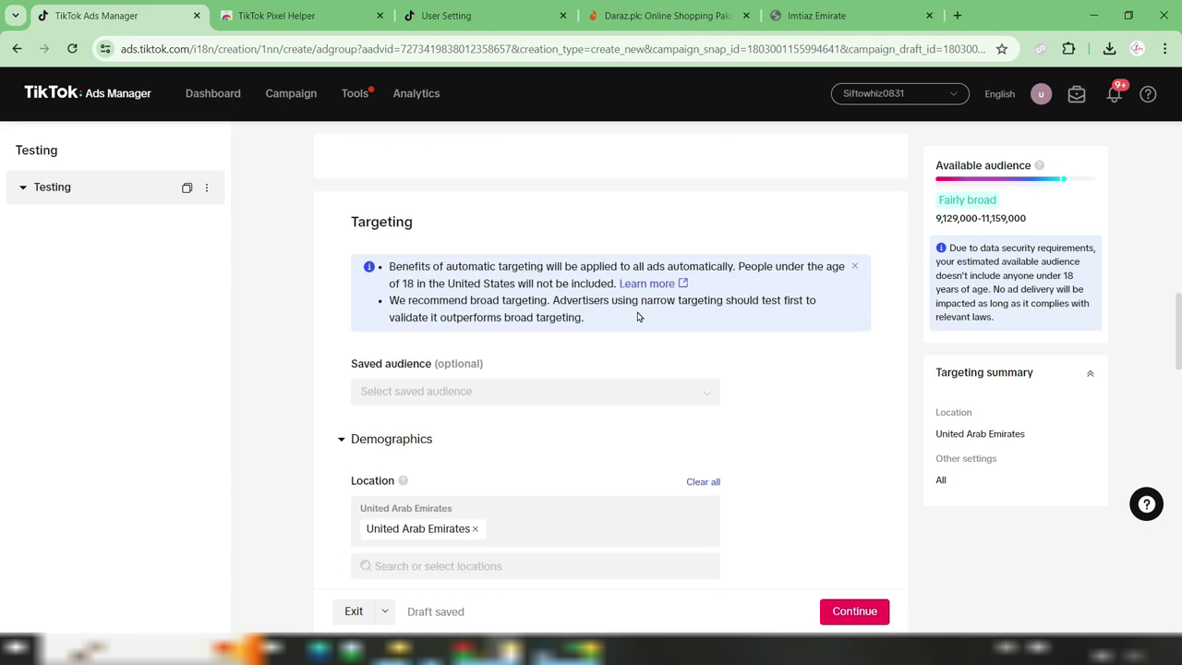
pyautogui.scroll(-1, 855, 361)
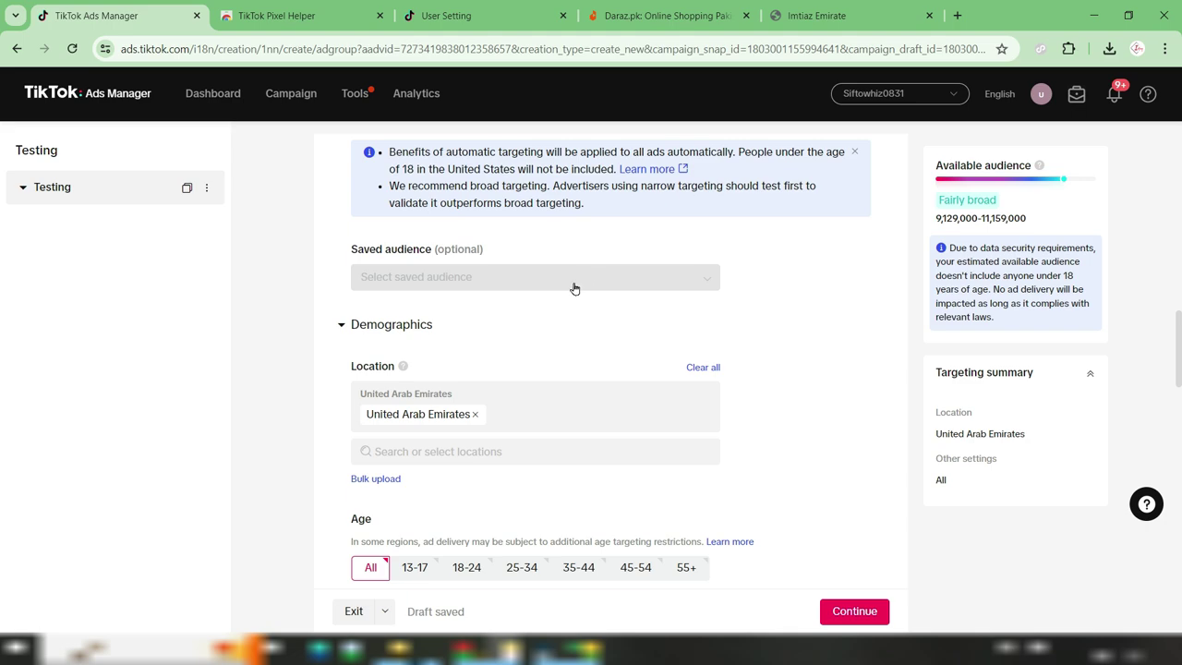
pyautogui.scroll(4, 817, 367)
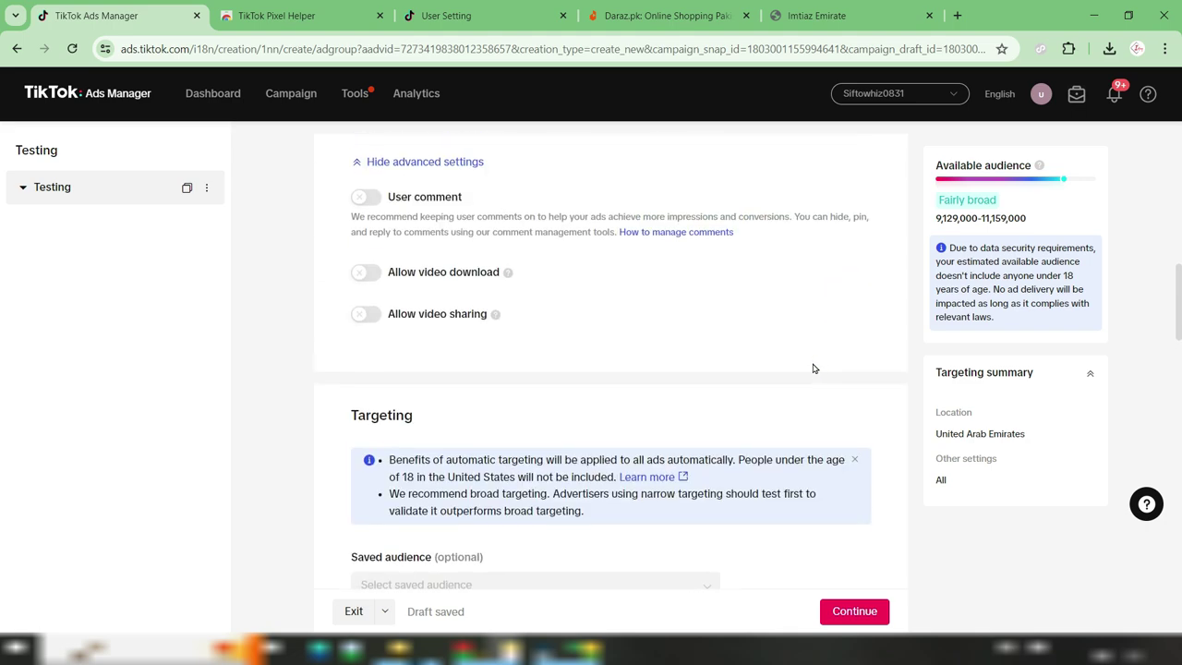
pyautogui.scroll(-6, 769, 453)
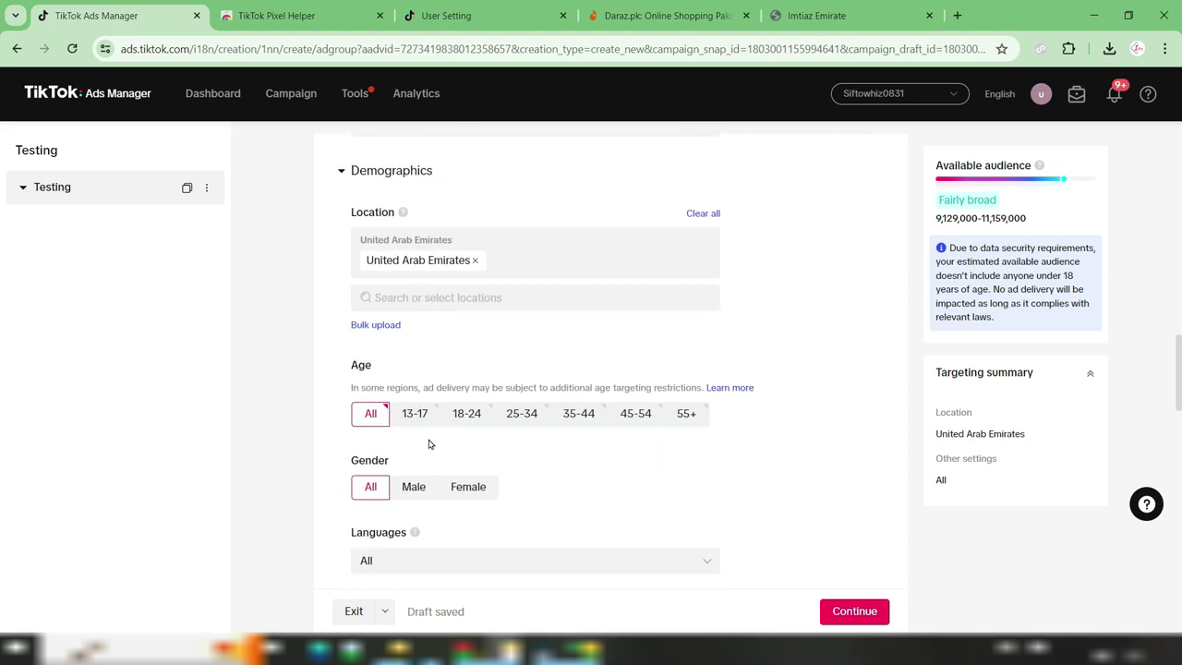
pyautogui.scroll(2, 808, 323)
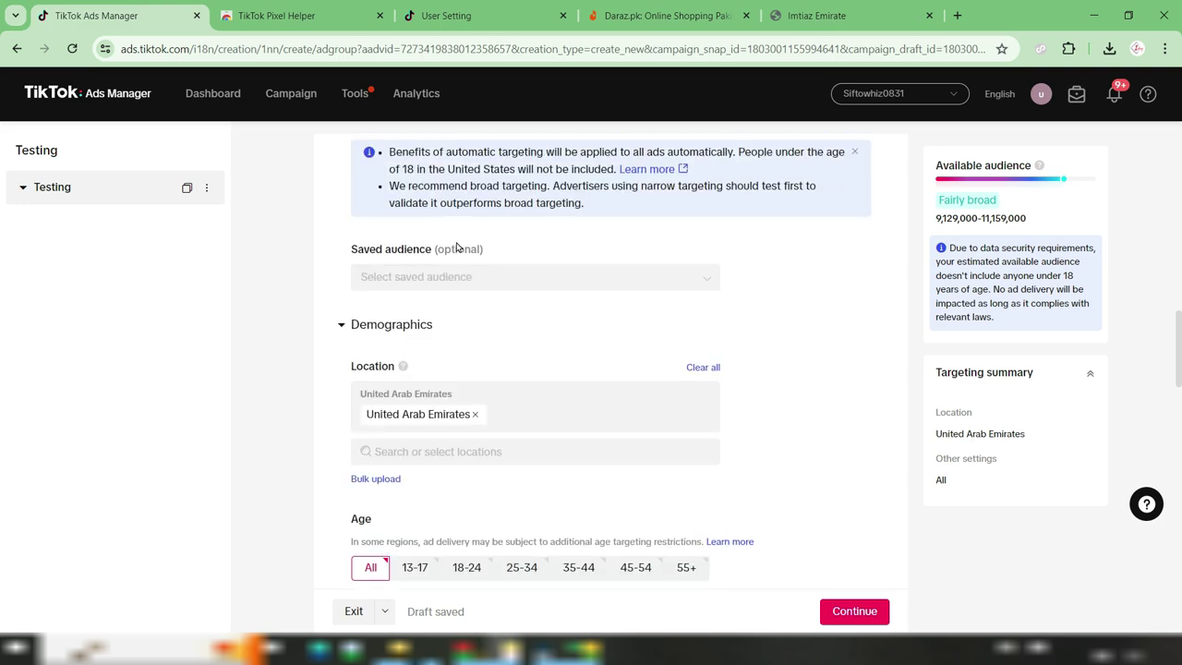
pyautogui.scroll(-1, 772, 311)
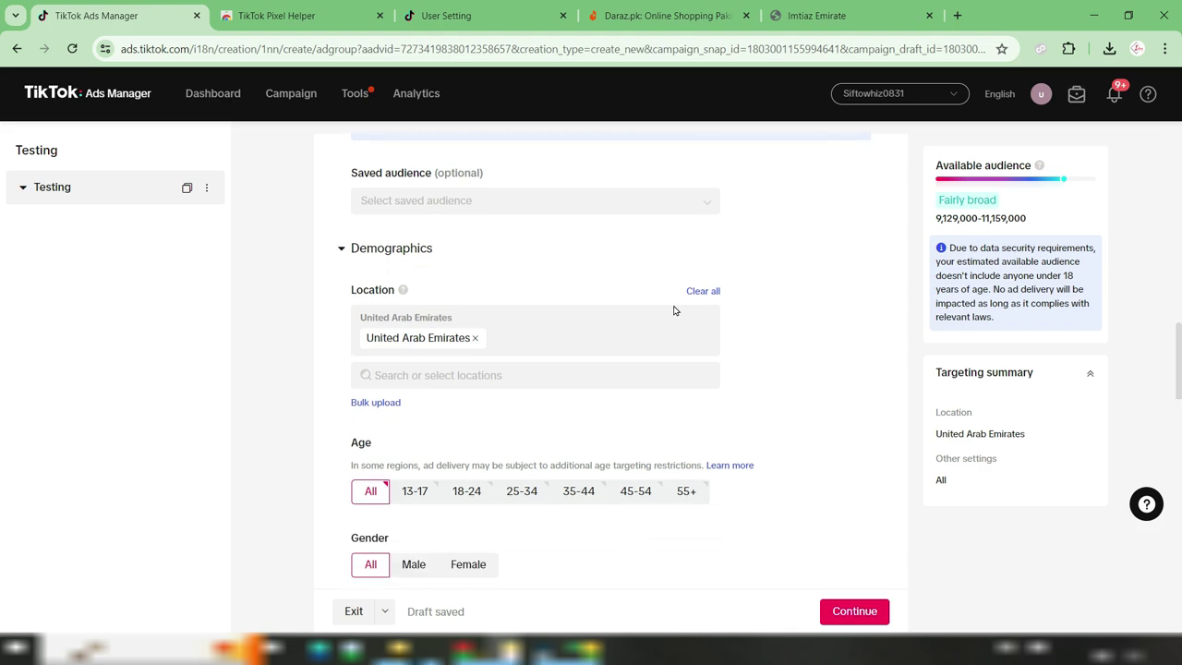
pyautogui.scroll(-1, 430, 281)
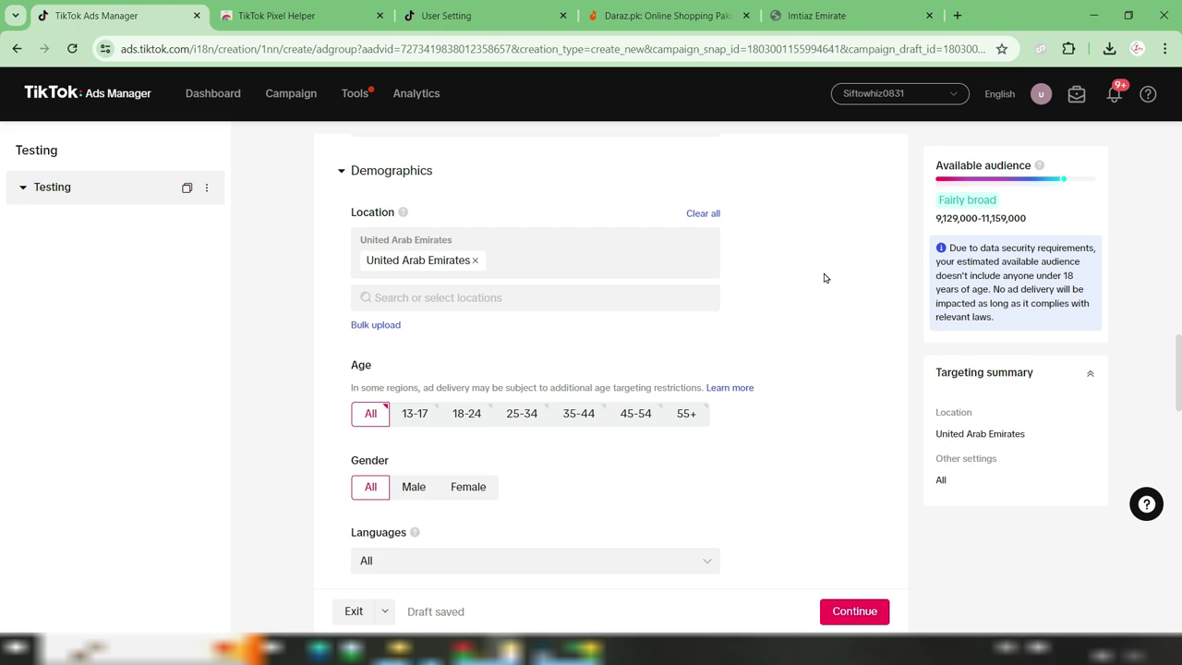
# Reset the location targeting by removing and re-adding United Arab Emirates
pyautogui.click(475, 260)
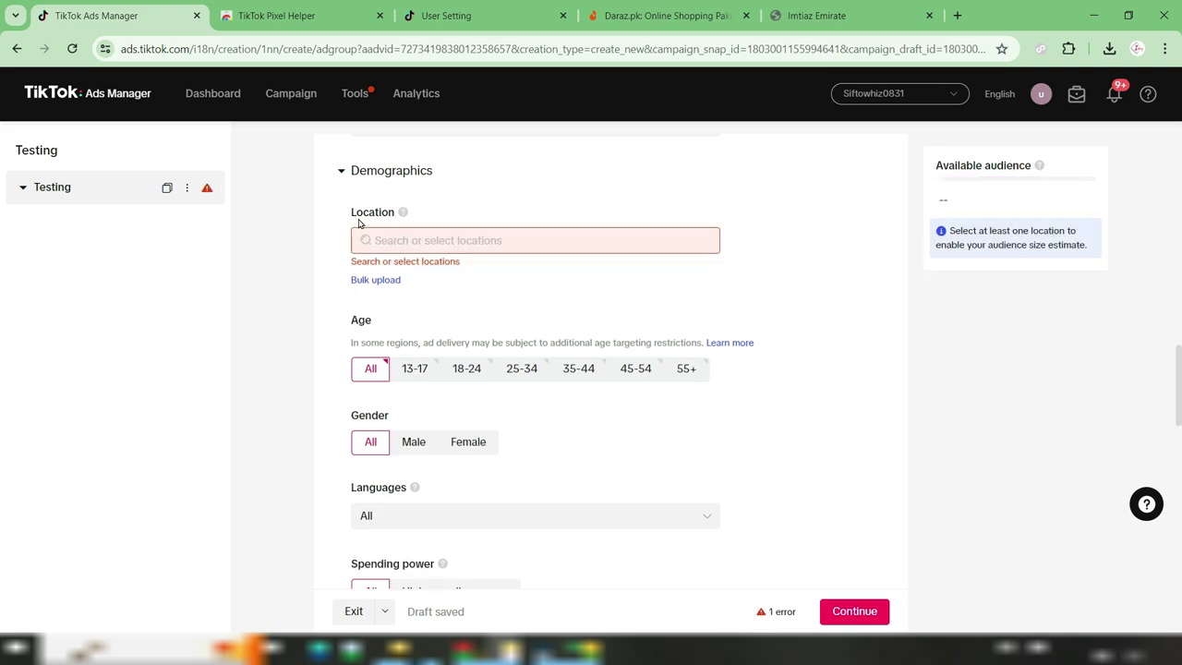
pyautogui.click(390, 241)
pyautogui.scroll(-2, 456, 317)
pyautogui.scroll(2, 456, 318)
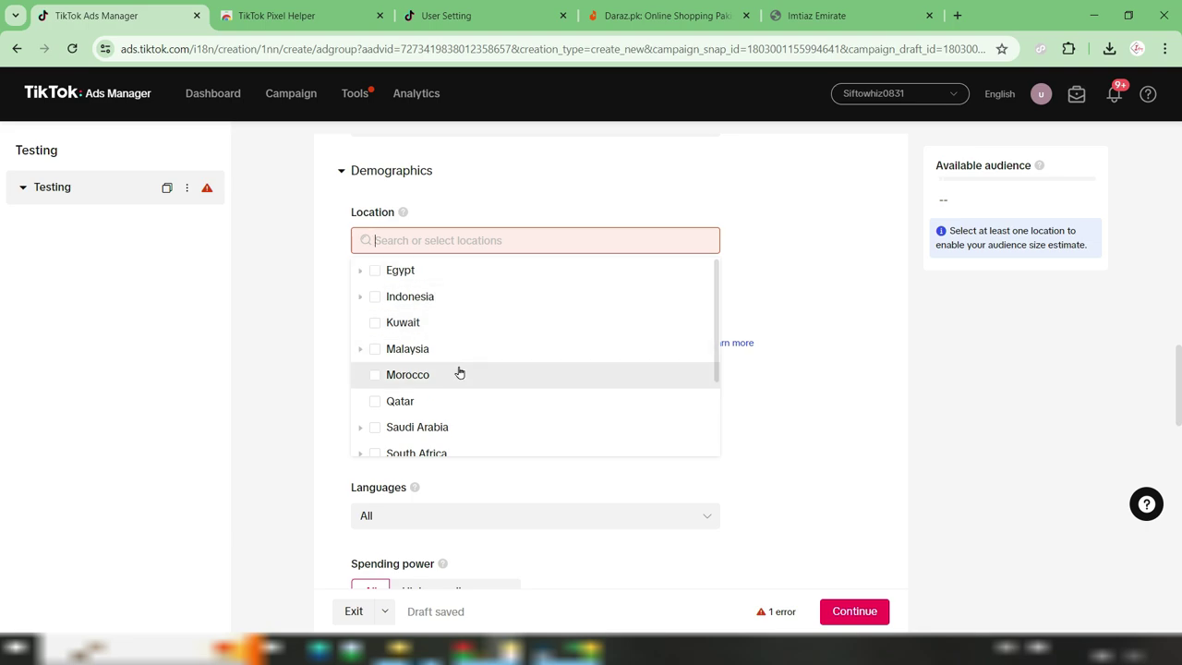
pyautogui.scroll(-1, 503, 383)
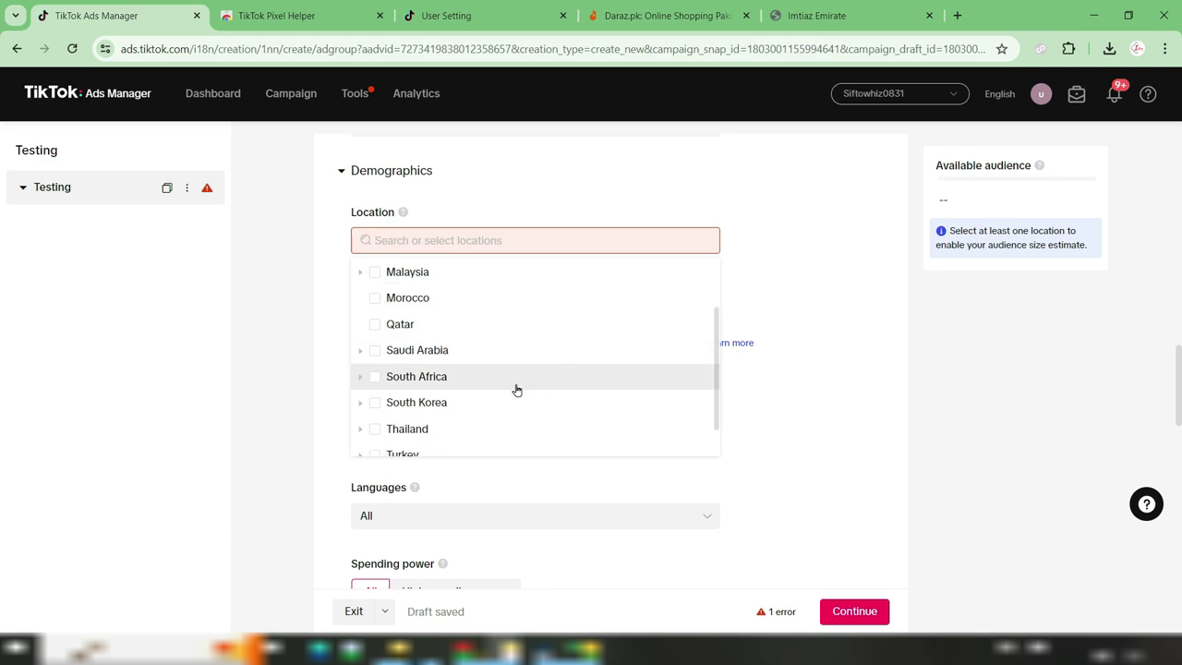
pyautogui.scroll(-1, 464, 403)
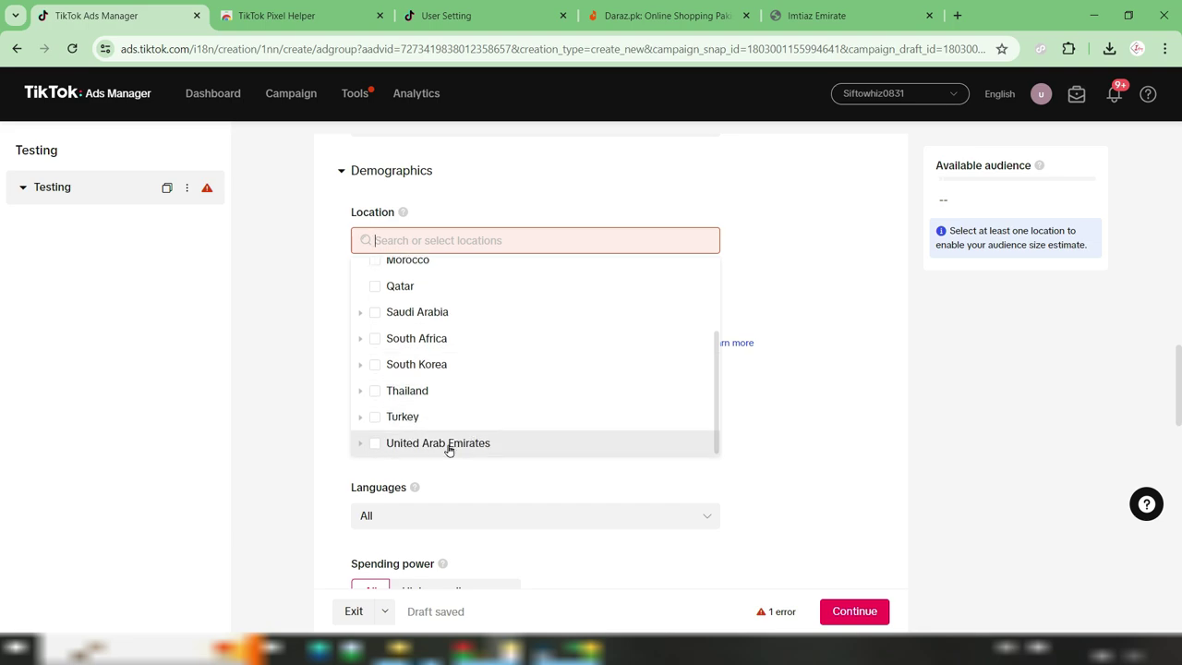
pyautogui.scroll(-1, 507, 383)
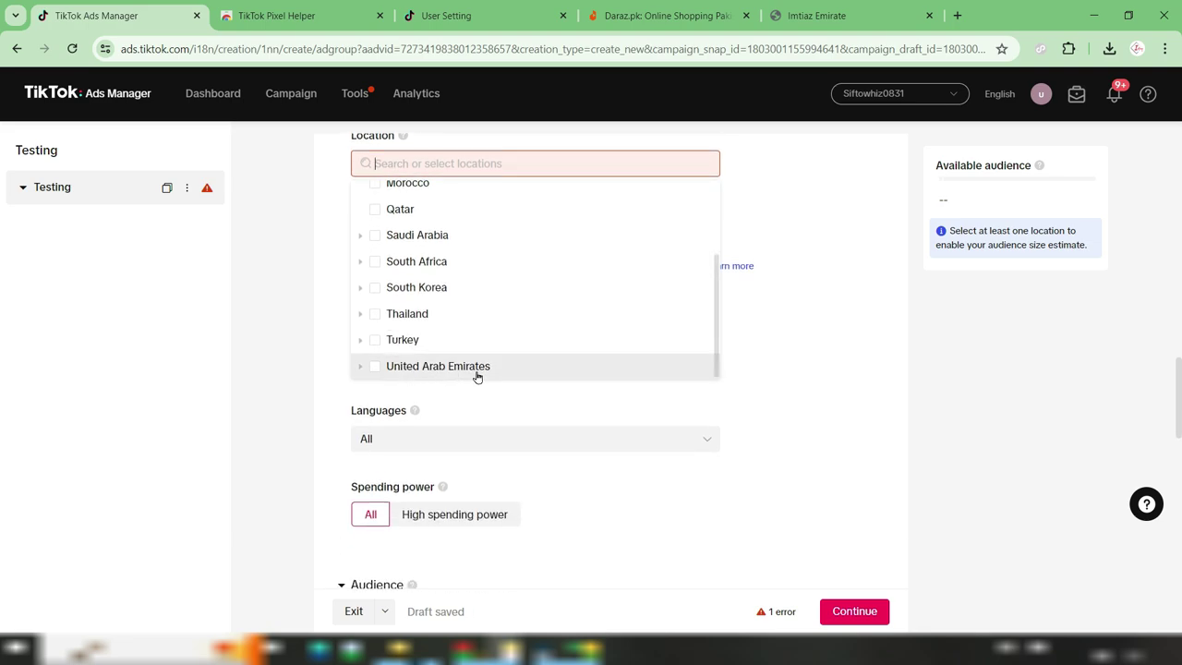
pyautogui.click(376, 373)
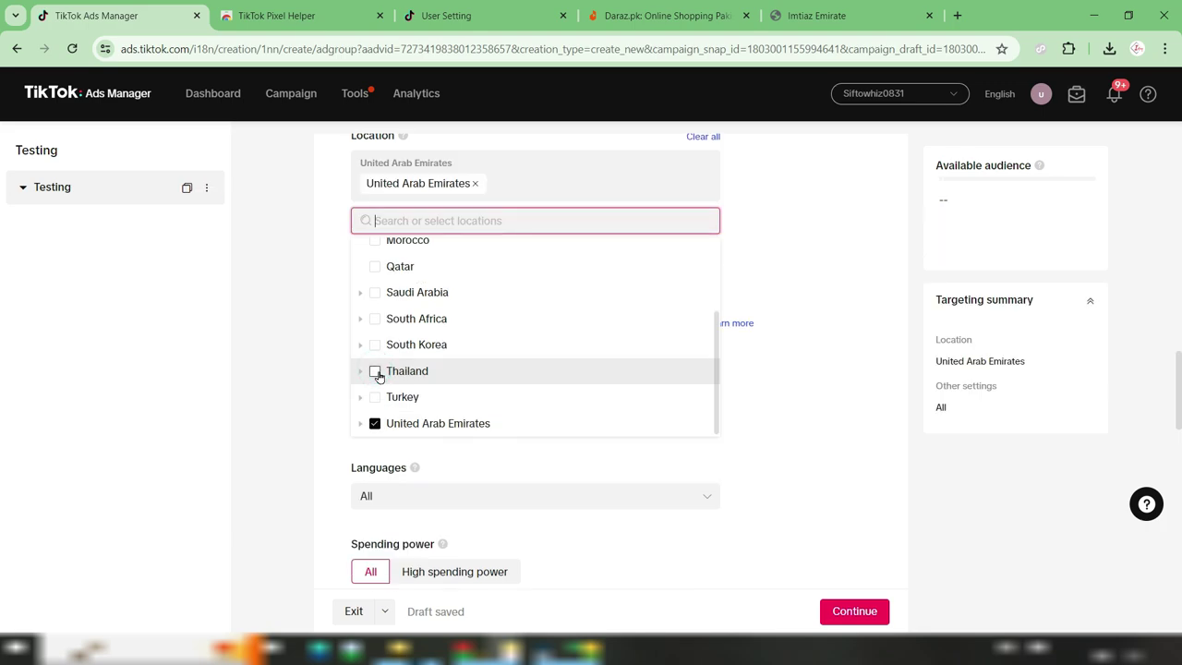
# Keep Abu Dhabi, Ajman, Dubai, Fujairah and Sharjah by excluding Ras Al Khaimah and Umm Al Quwain
pyautogui.scroll(-1, 490, 358)
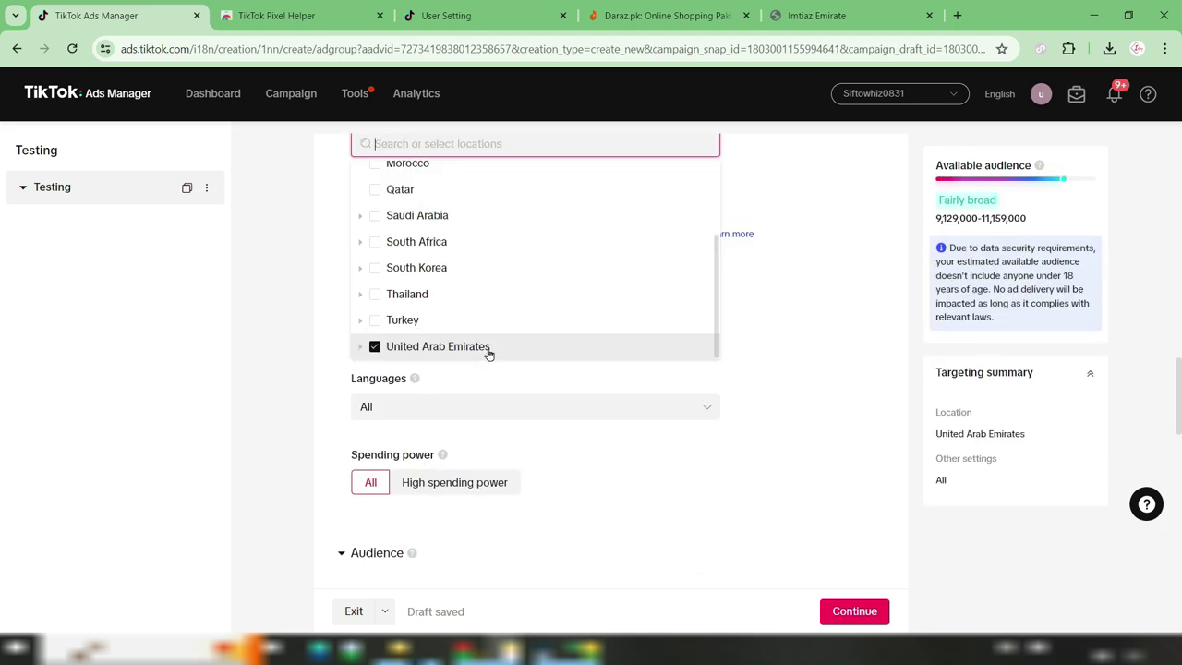
pyautogui.click(359, 348)
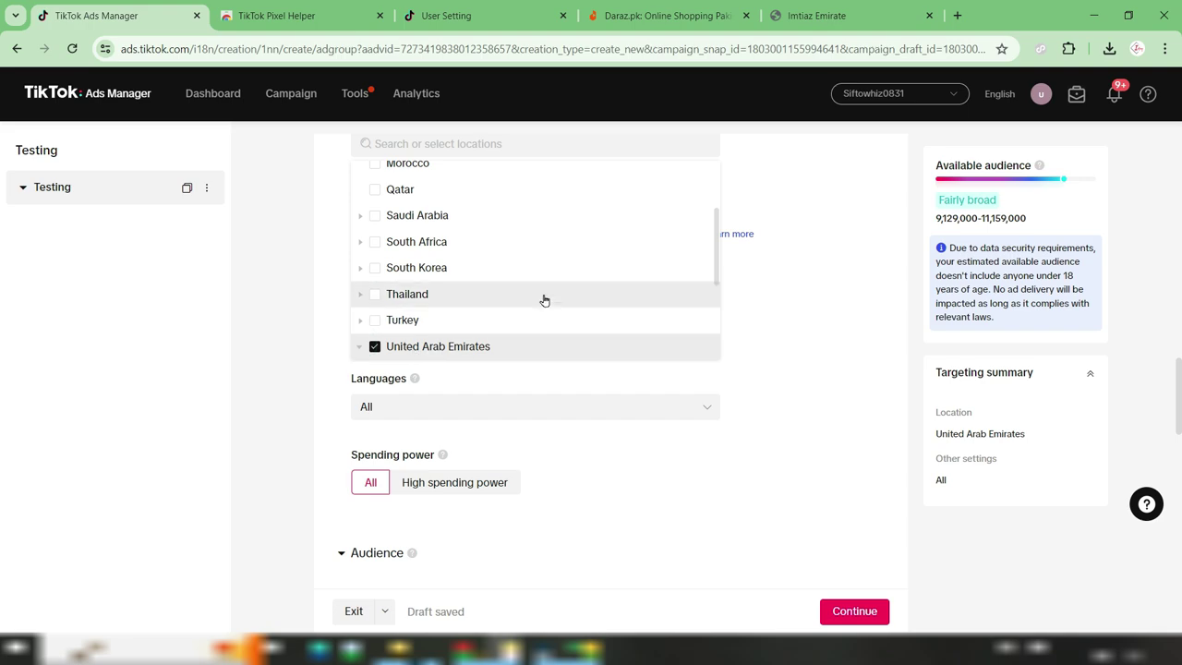
pyautogui.scroll(-1, 554, 260)
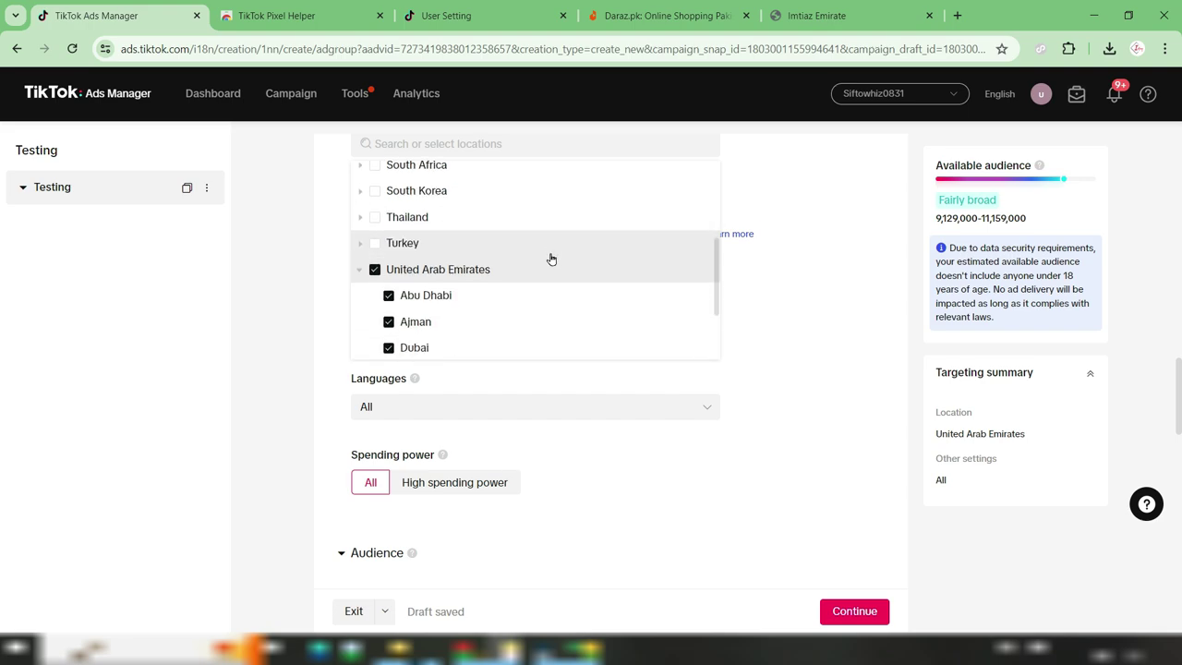
pyautogui.scroll(-1, 482, 284)
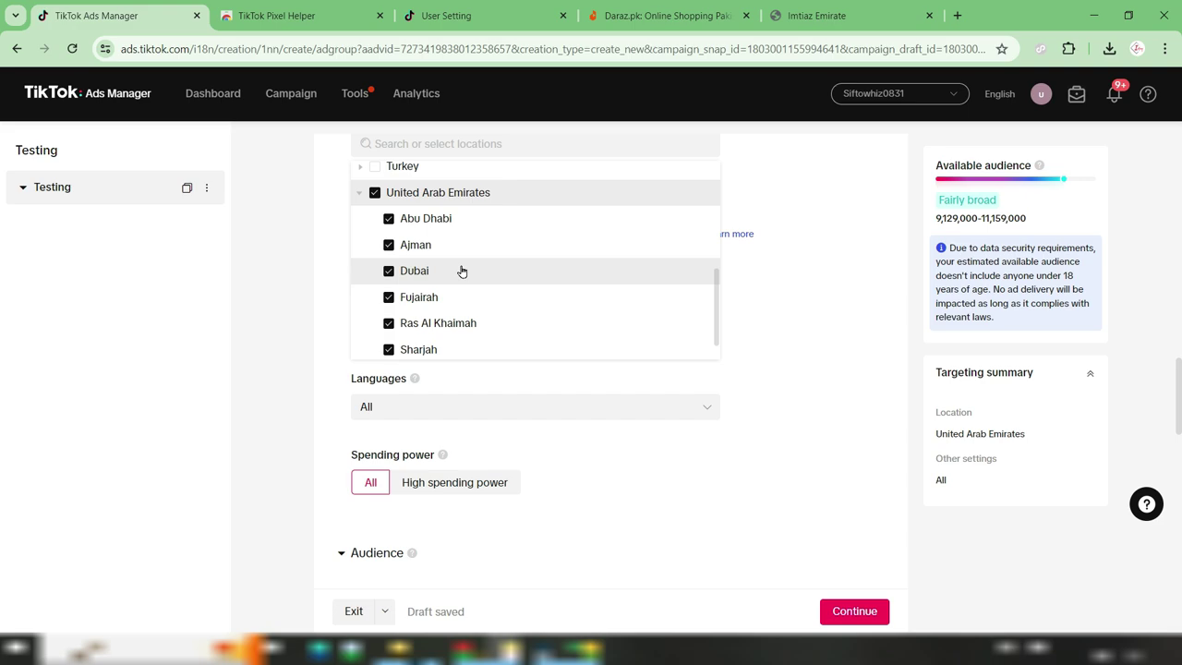
pyautogui.scroll(-1, 489, 285)
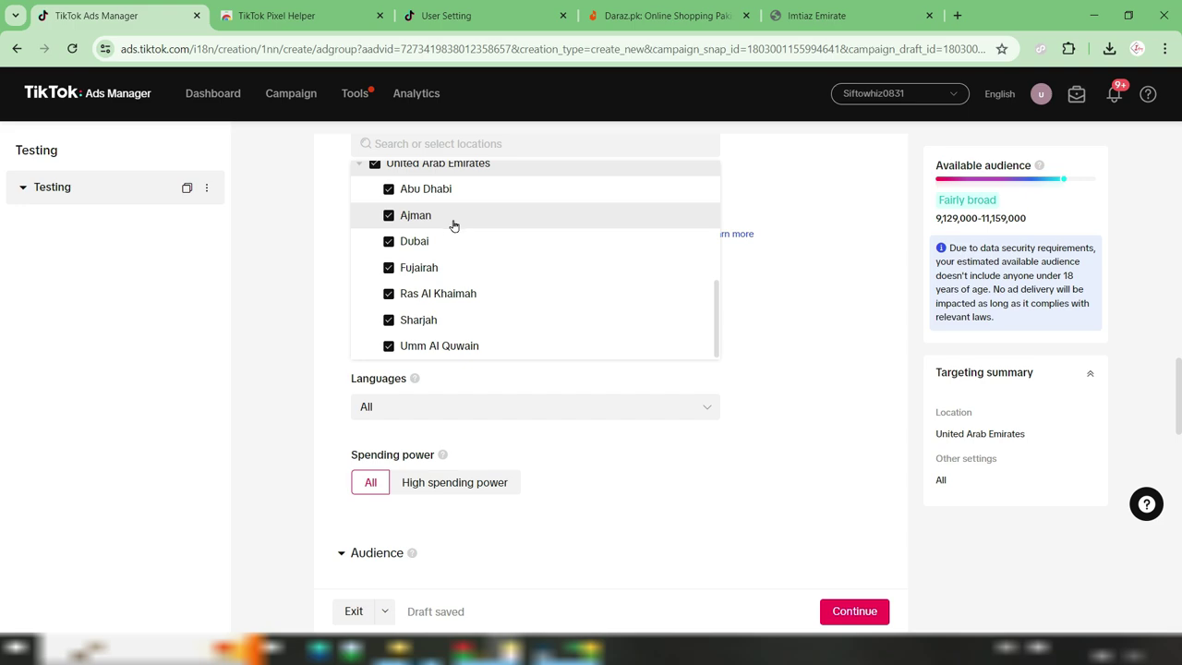
pyautogui.click(388, 295)
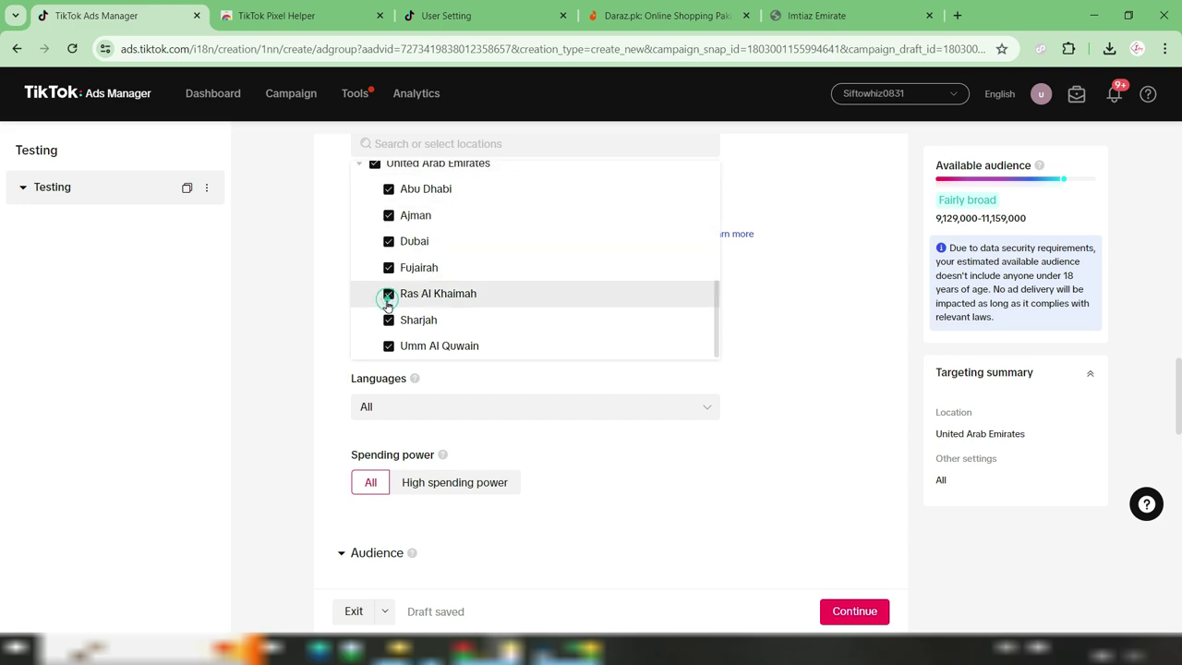
pyautogui.click(388, 349)
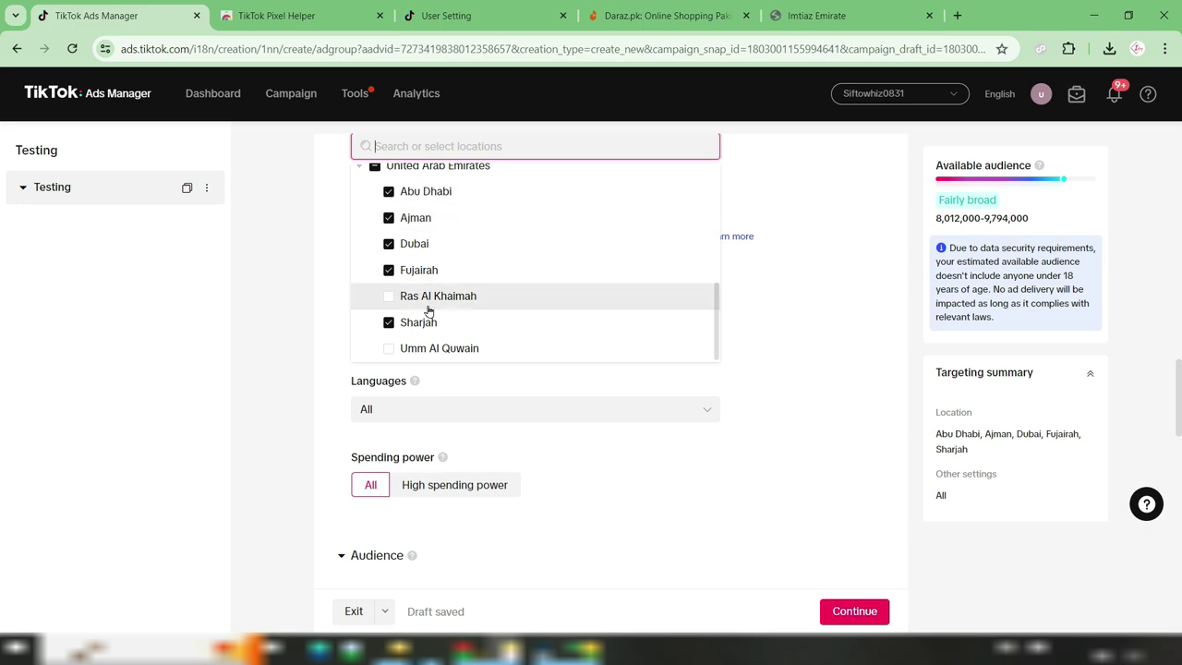
pyautogui.click(840, 289)
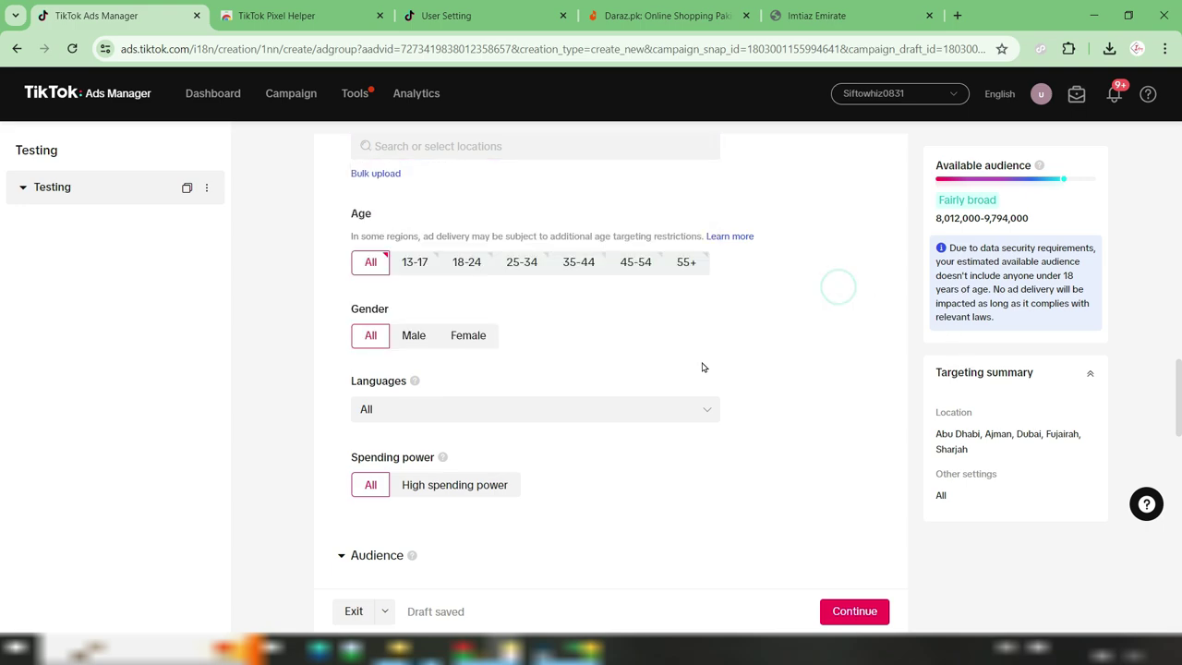
pyautogui.scroll(2, 812, 374)
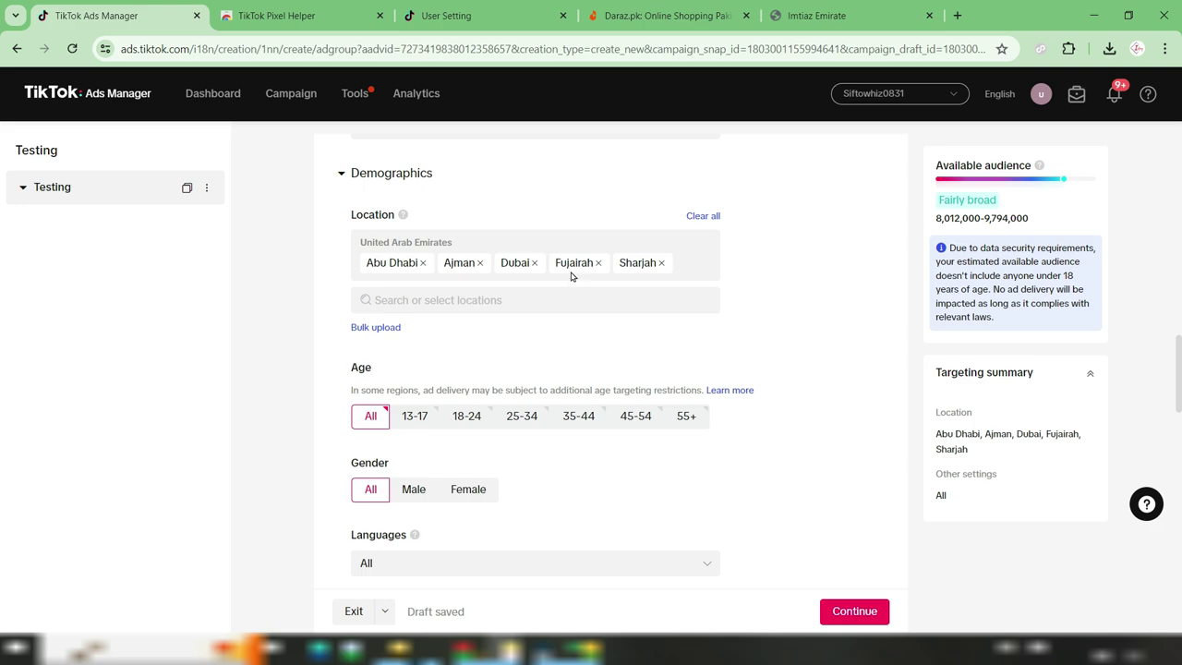
pyautogui.scroll(-1, 663, 375)
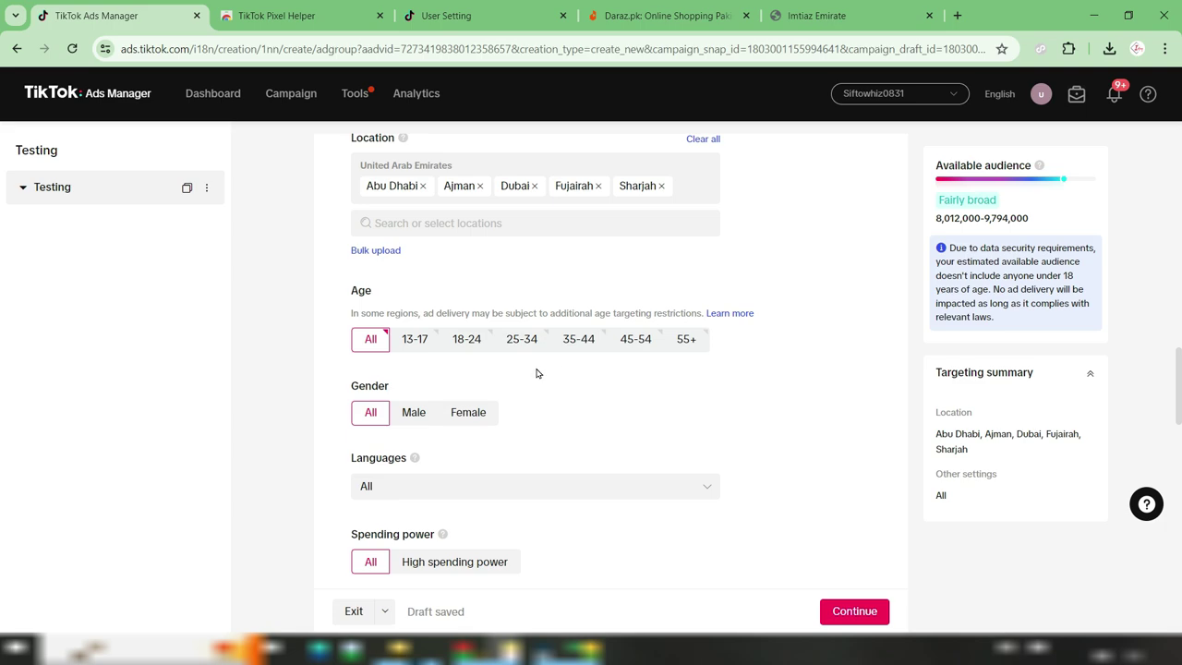
# Select age groups 18-24, 25-34, 35-44, 45-54 and 55+
pyautogui.click(466, 341)
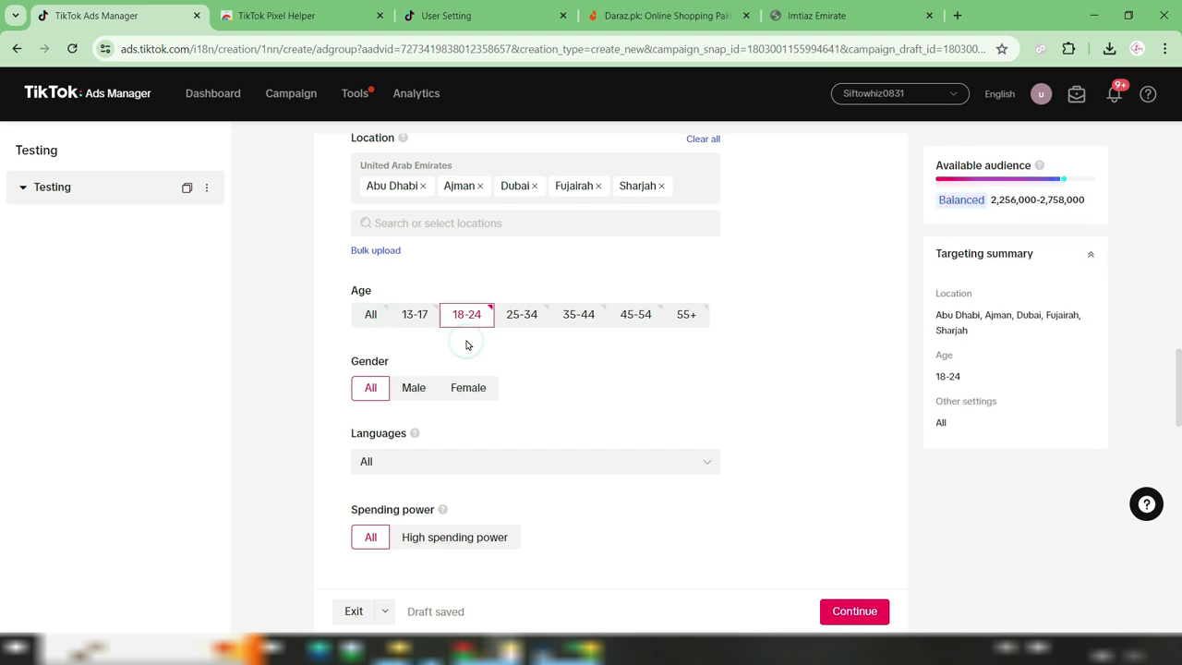
pyautogui.click(519, 318)
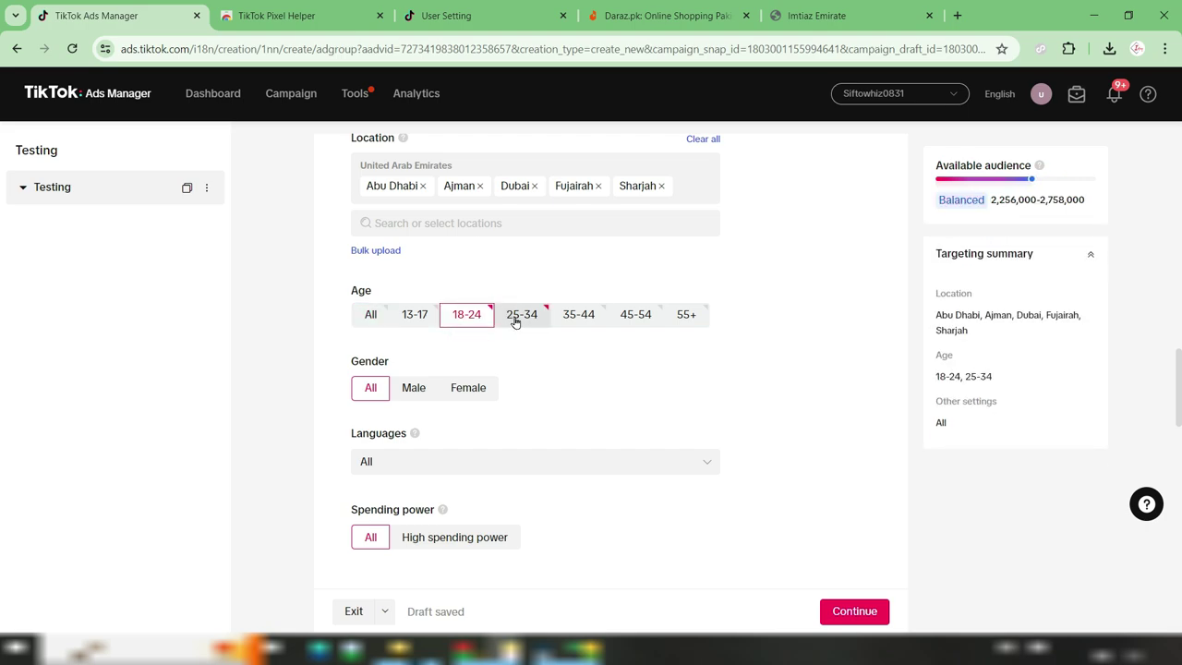
pyautogui.click(579, 318)
pyautogui.click(636, 315)
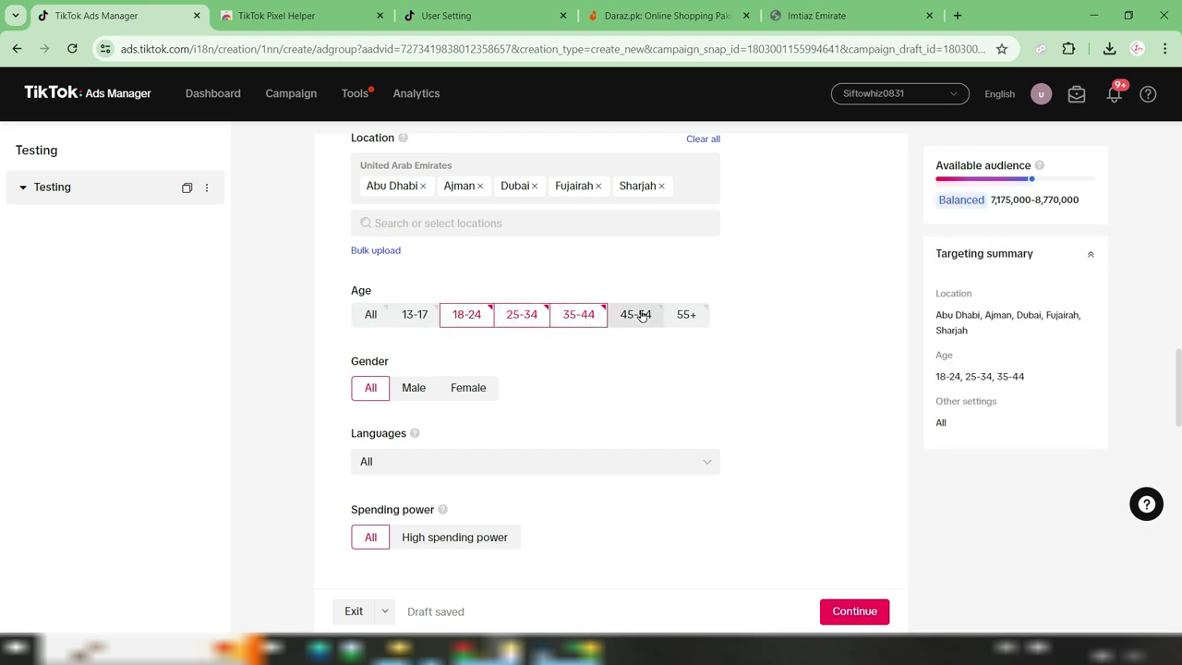
pyautogui.click(686, 315)
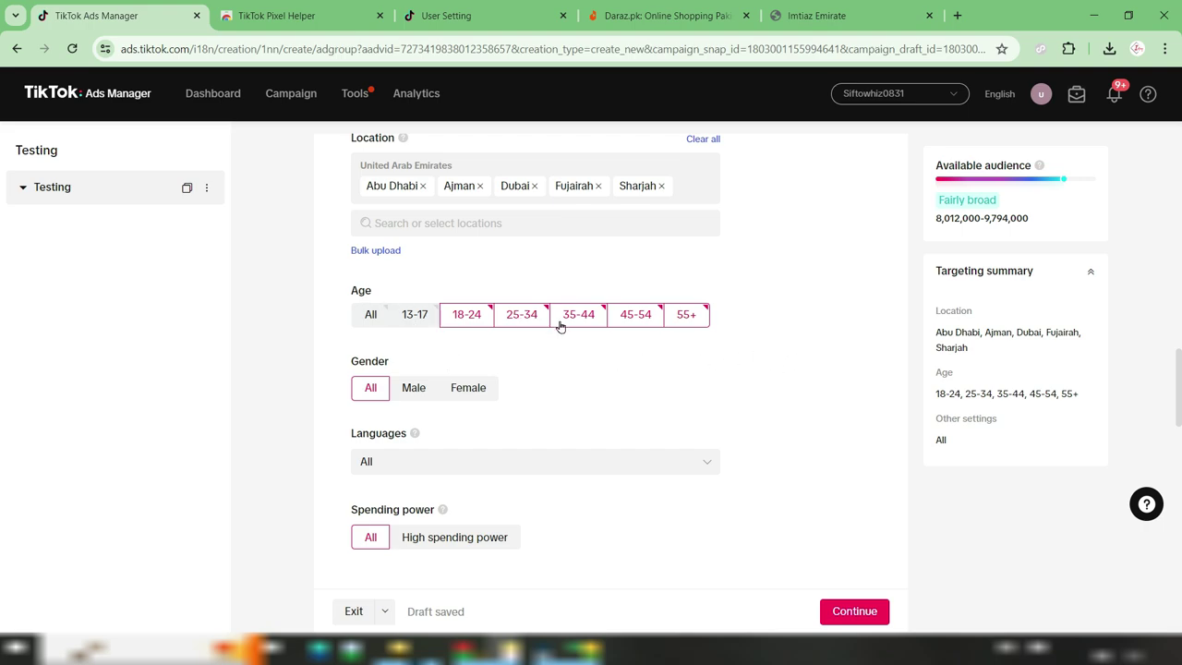
# Set gender targeting to Female only
pyautogui.scroll(-1, 711, 376)
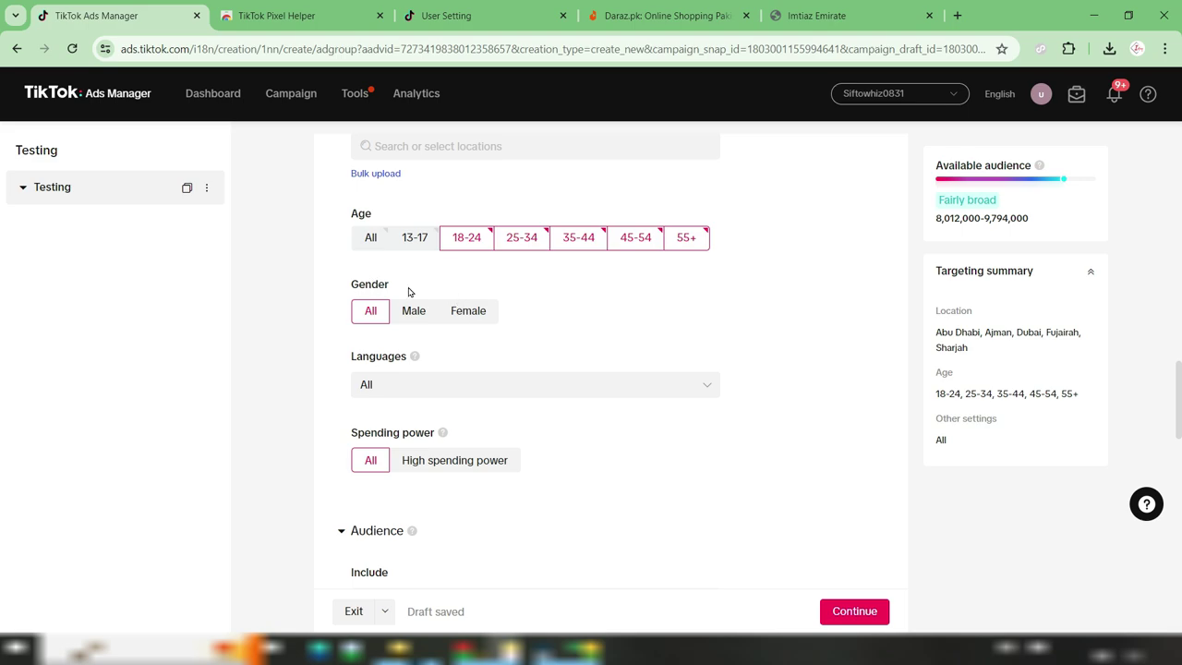
pyautogui.click(466, 310)
pyautogui.click(416, 314)
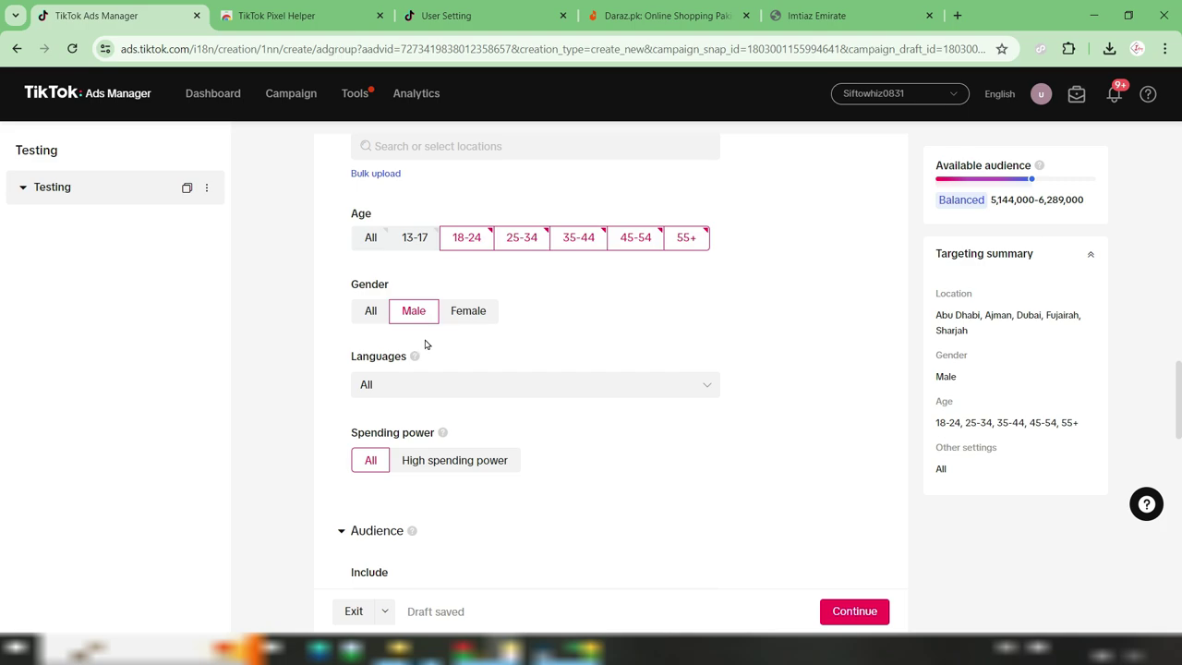
pyautogui.click(370, 314)
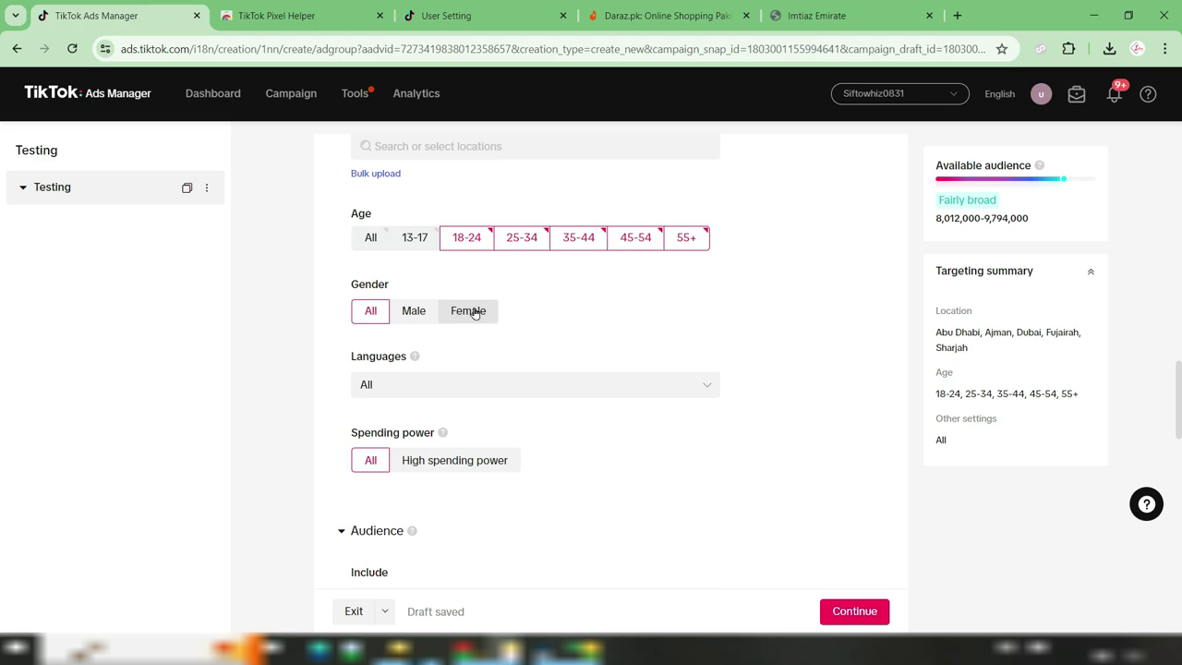
pyautogui.click(476, 312)
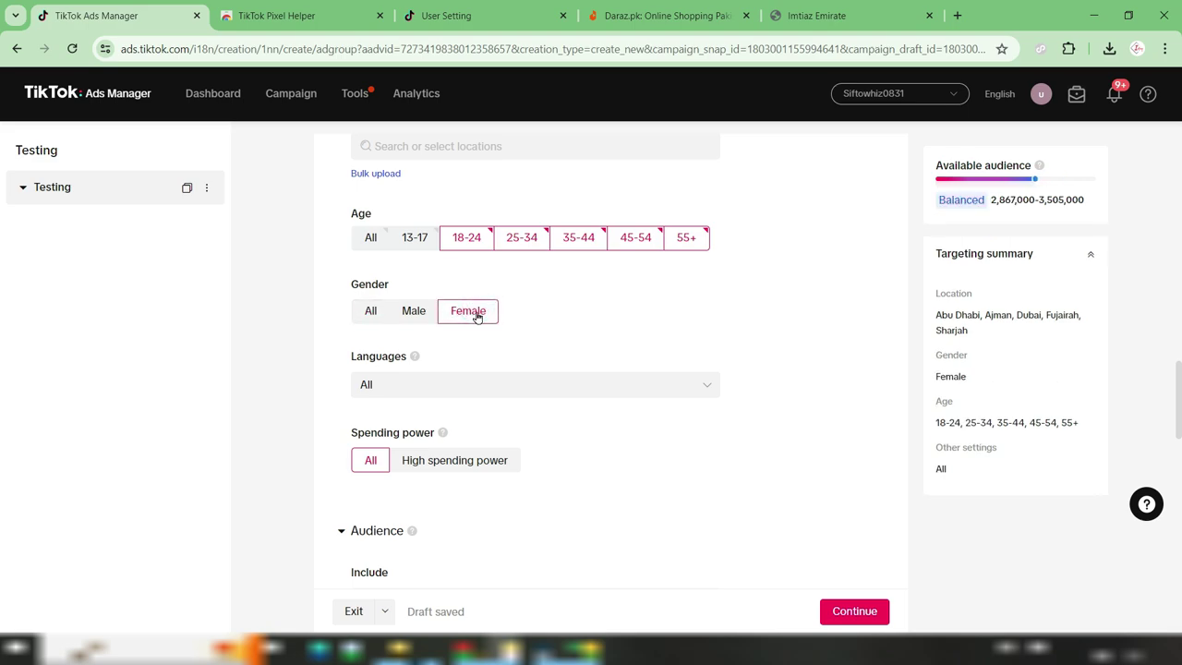
pyautogui.scroll(-1, 788, 305)
pyautogui.scroll(-1, 787, 305)
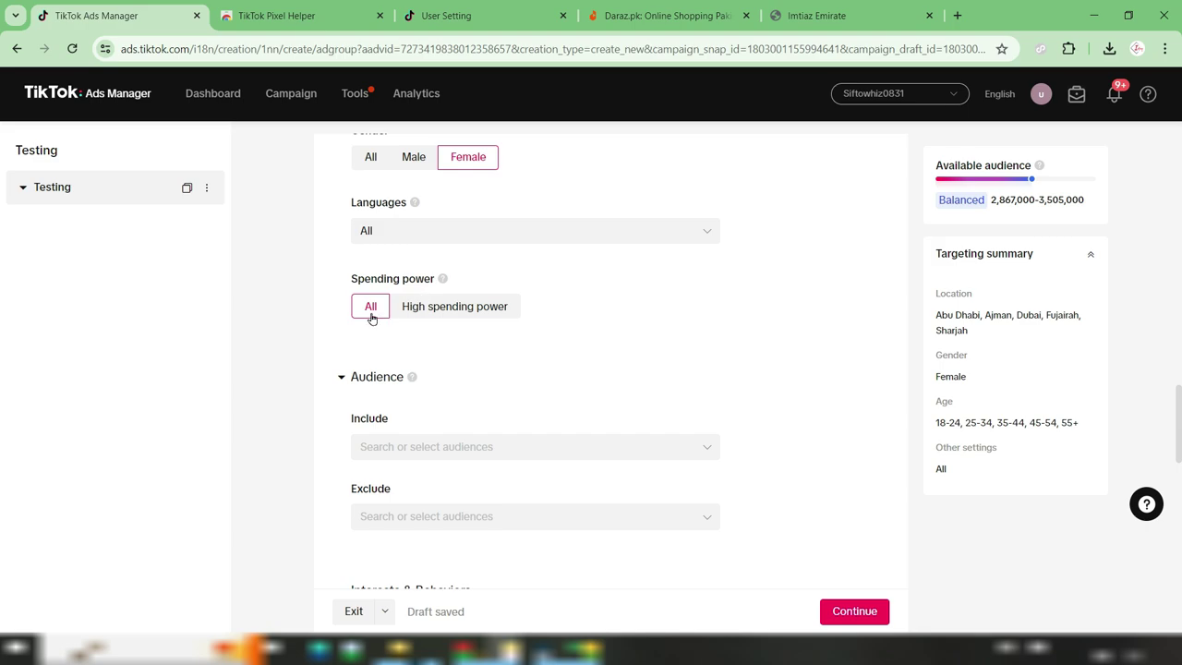
pyautogui.scroll(-1, 637, 337)
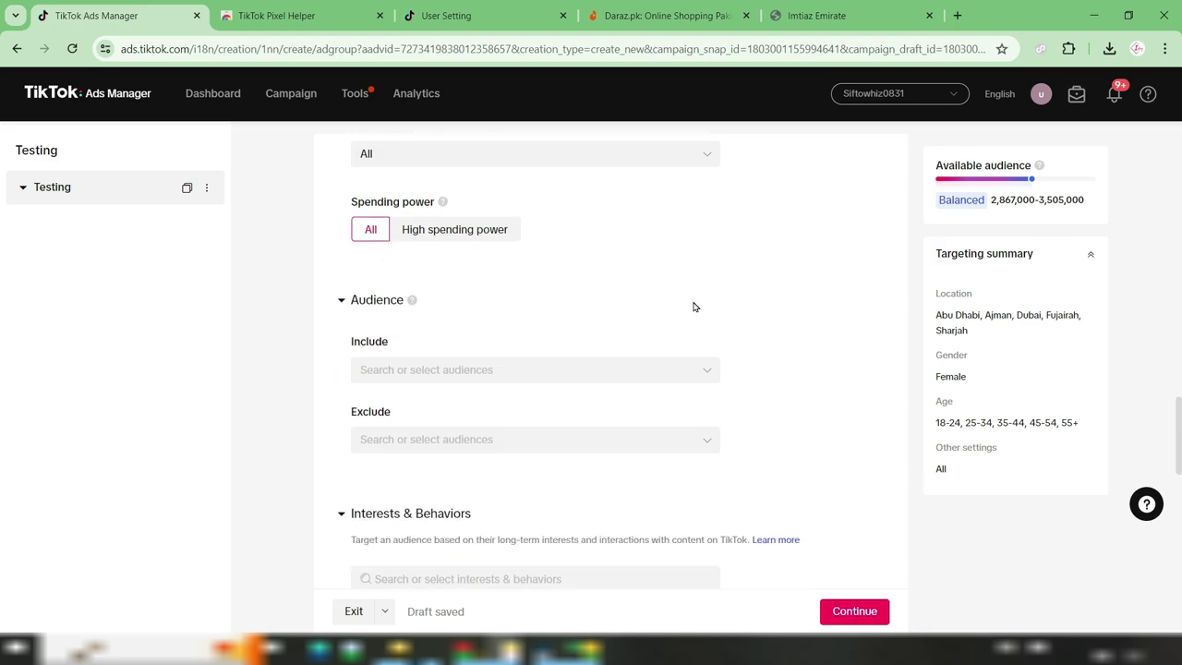
pyautogui.scroll(-1, 691, 310)
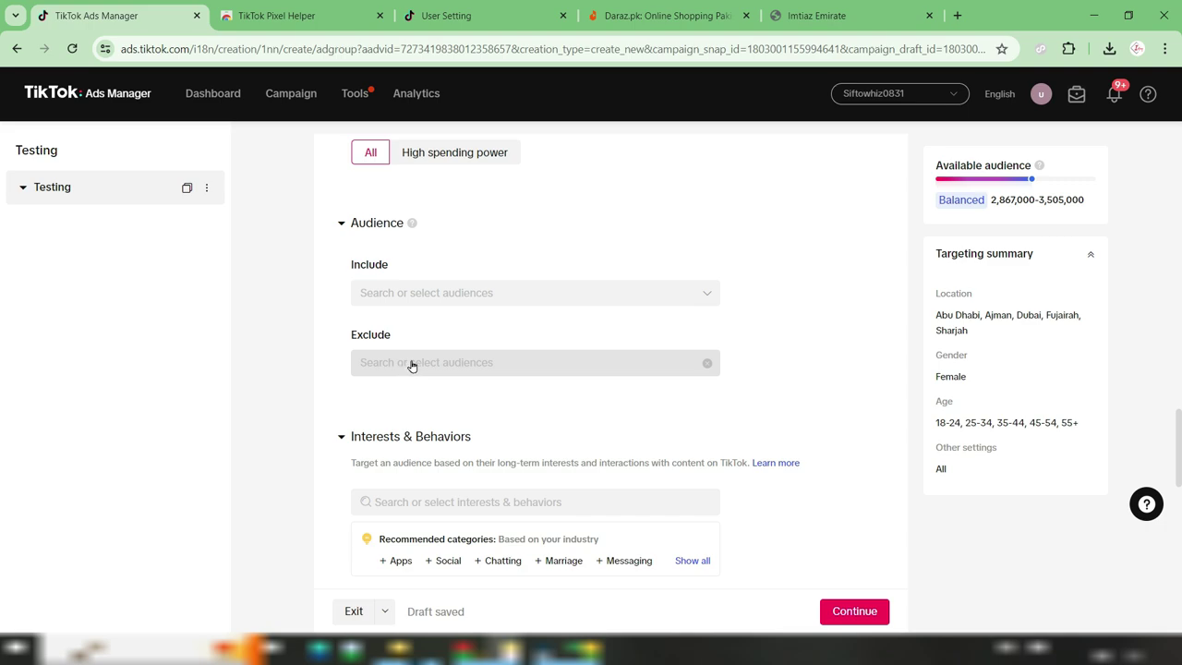
pyautogui.scroll(-1, 415, 365)
pyautogui.scroll(-1, 481, 365)
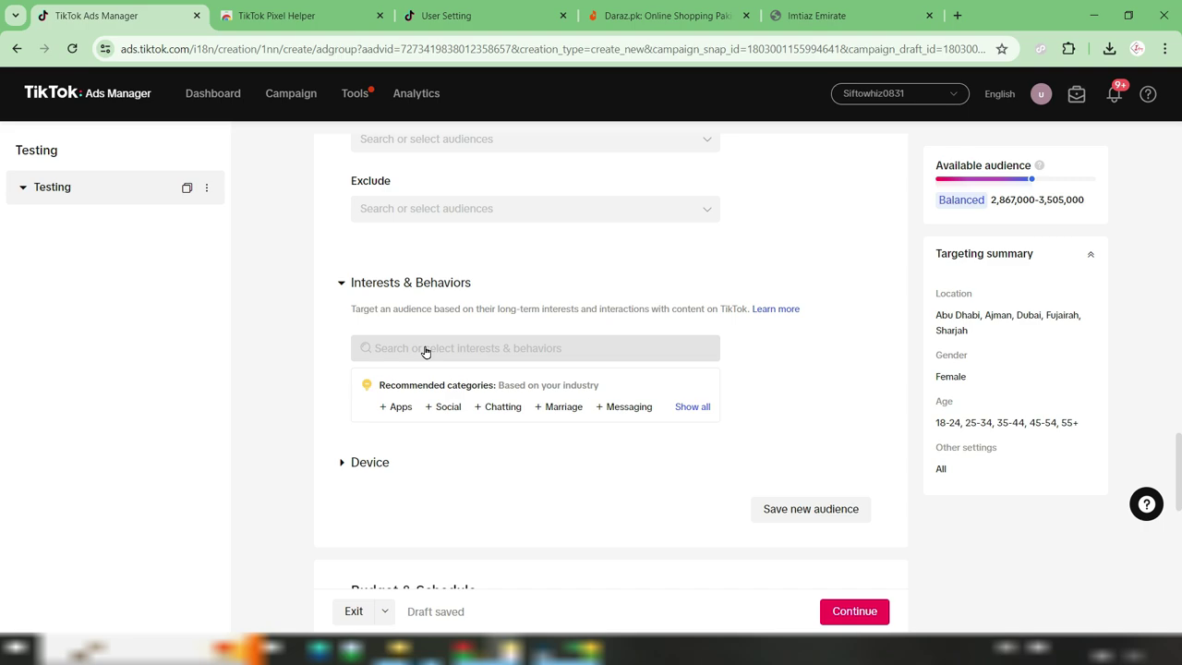
# Check Beauty & Personal Care in the interest categories
pyautogui.click(424, 349)
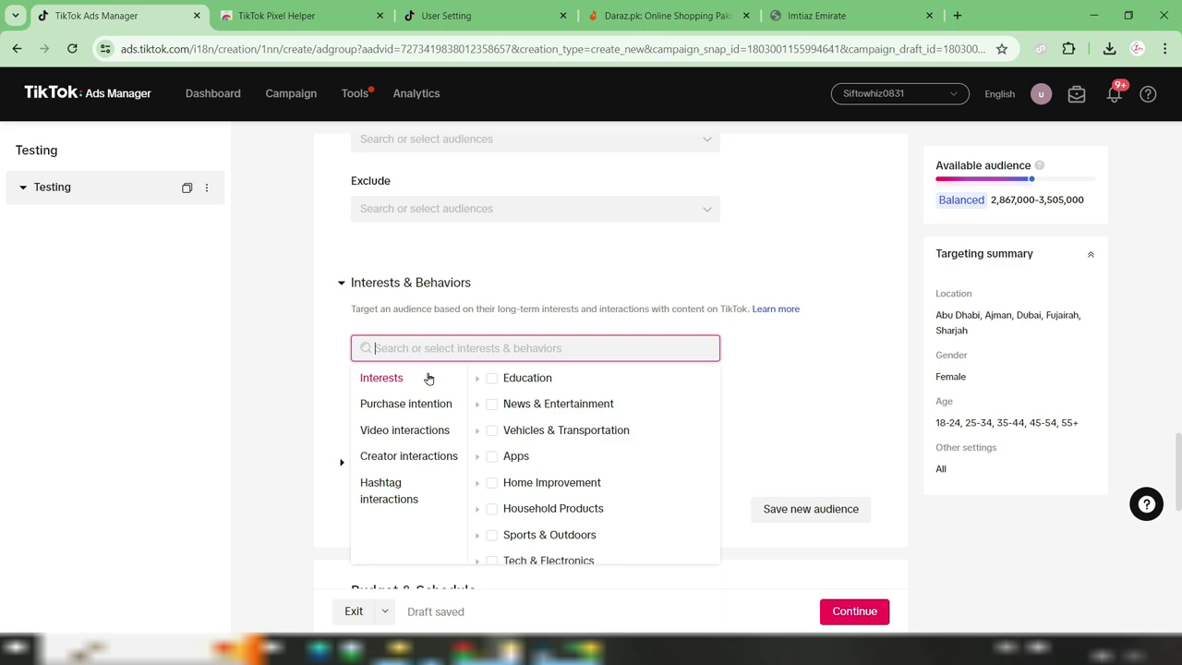
pyautogui.moveTo(613, 483)
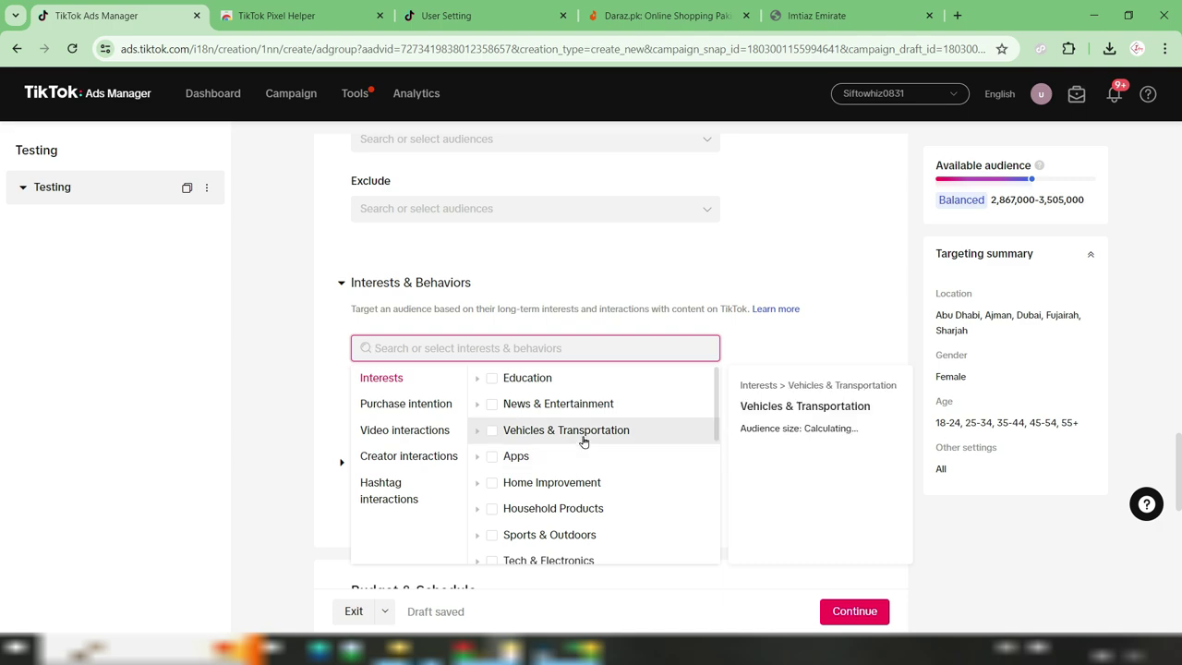
pyautogui.scroll(-1, 586, 440)
pyautogui.scroll(-3, 586, 441)
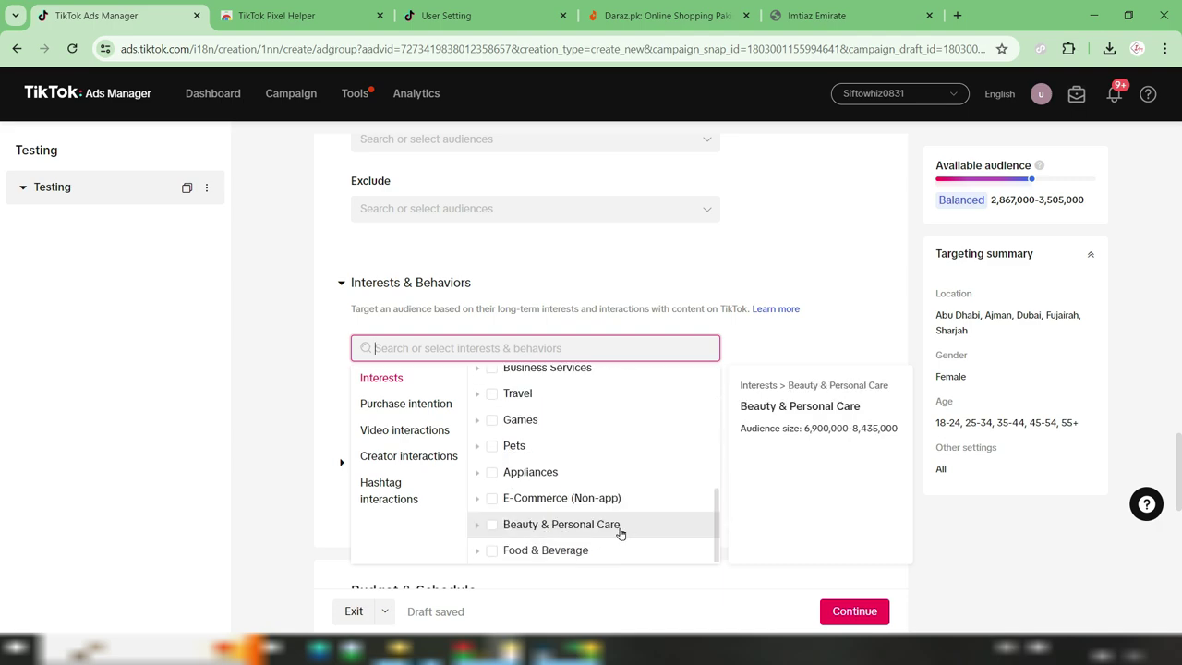
pyautogui.click(490, 525)
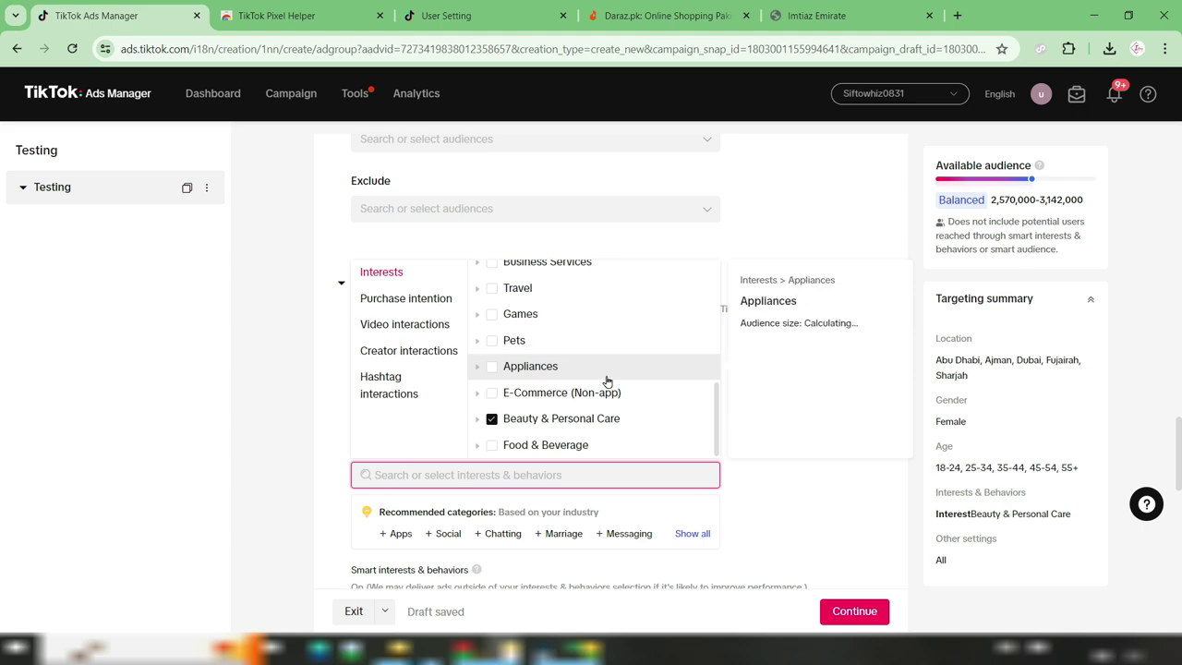
# Review the Beauty & Personal Care subcategories and close the interest list
pyautogui.click(478, 421)
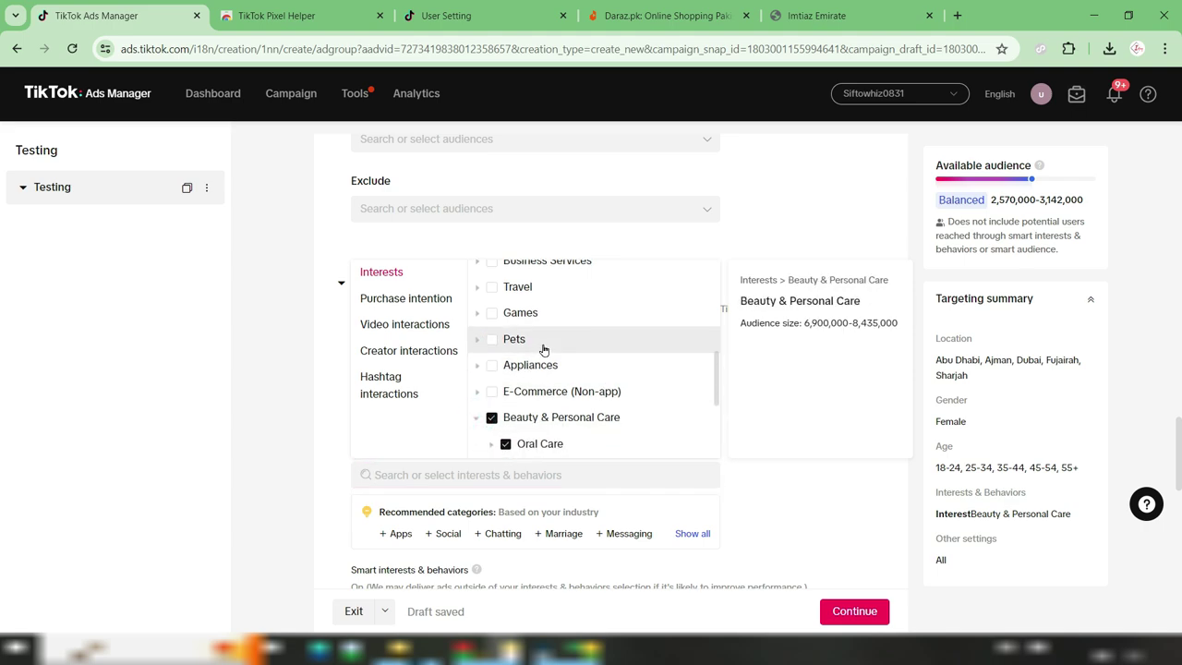
pyautogui.scroll(-1, 545, 344)
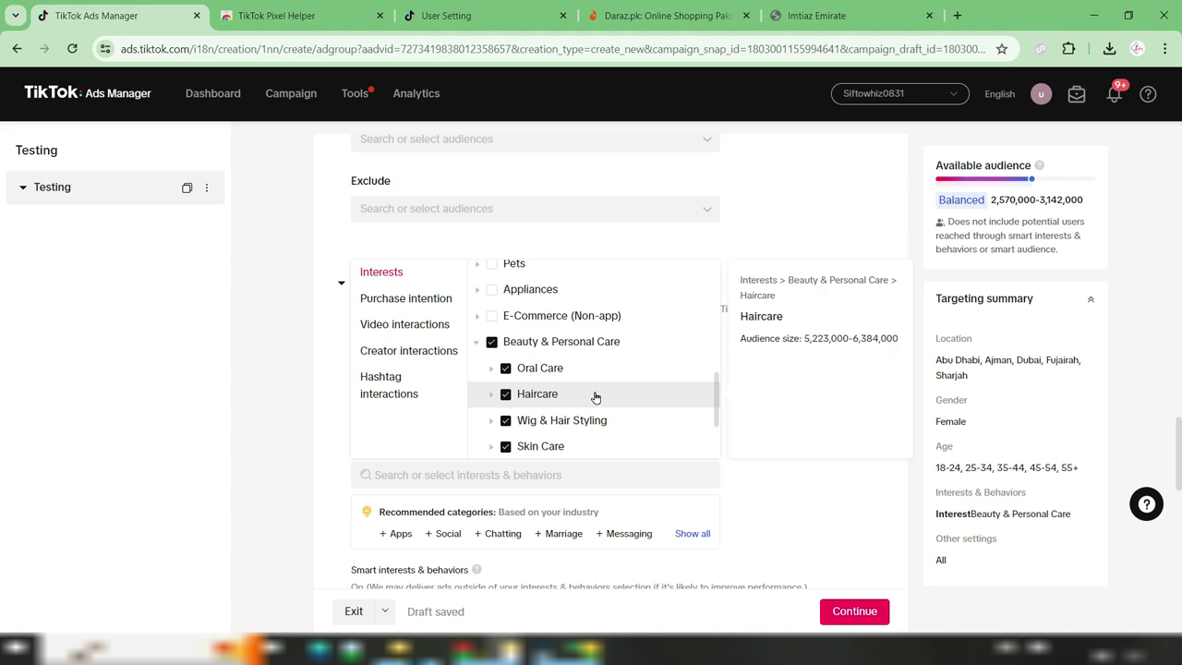
pyautogui.scroll(-3, 583, 443)
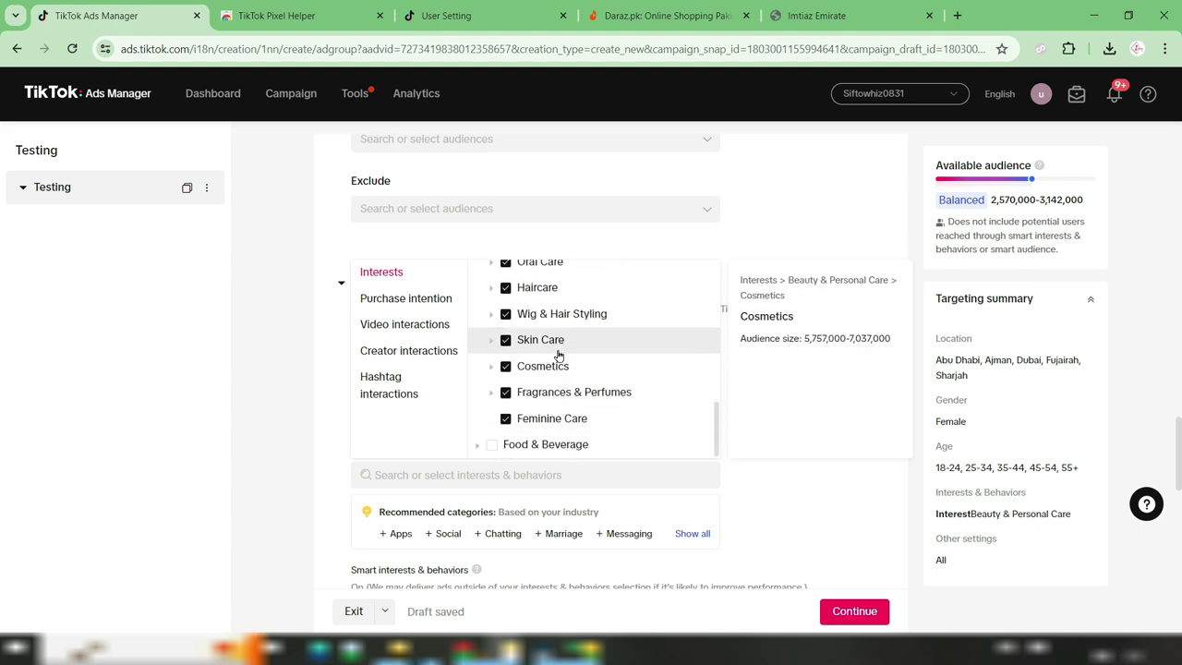
pyautogui.scroll(-10, 586, 340)
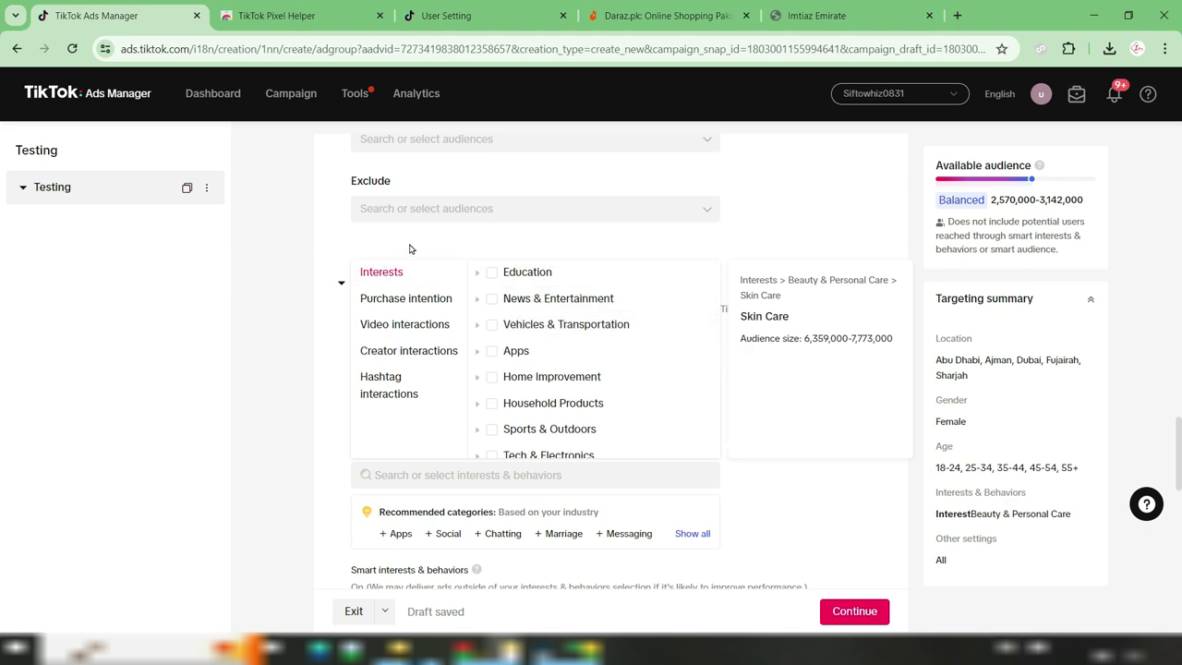
pyautogui.click(773, 247)
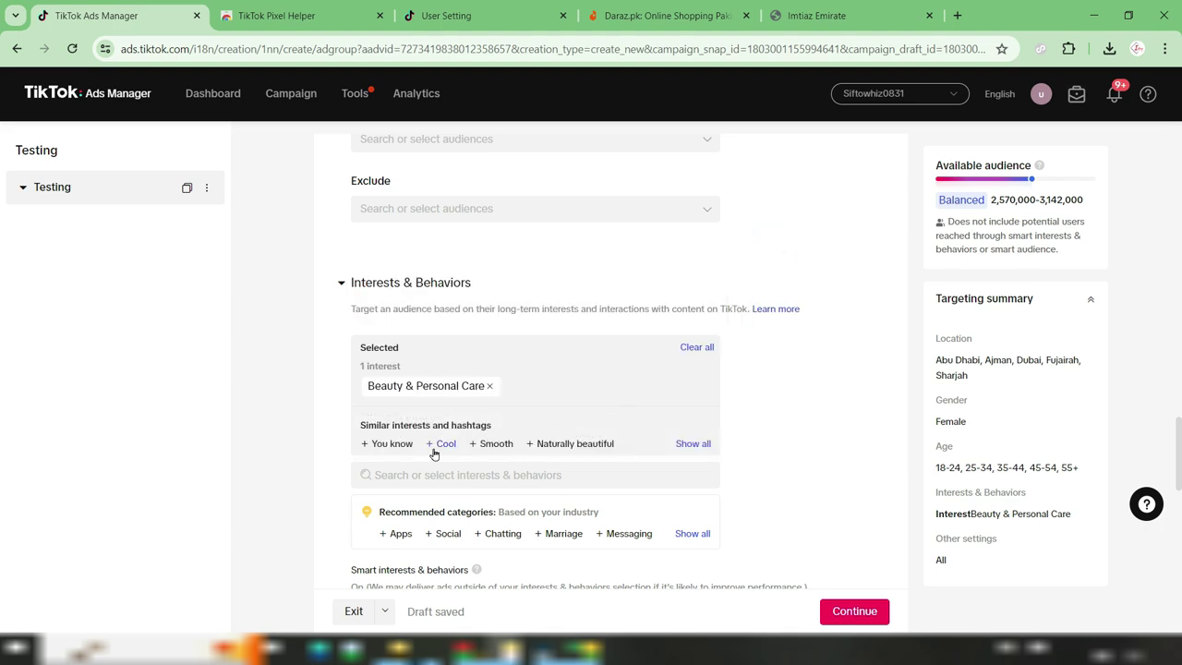
pyautogui.click(404, 480)
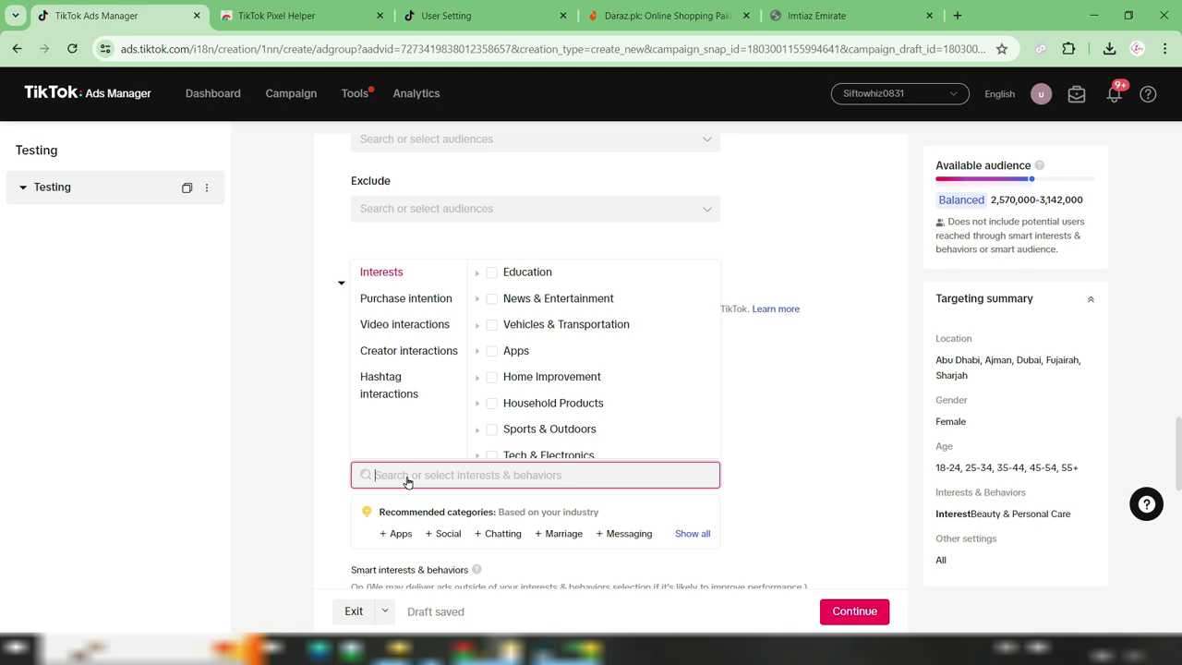
pyautogui.click(777, 400)
pyautogui.scroll(-1, 773, 395)
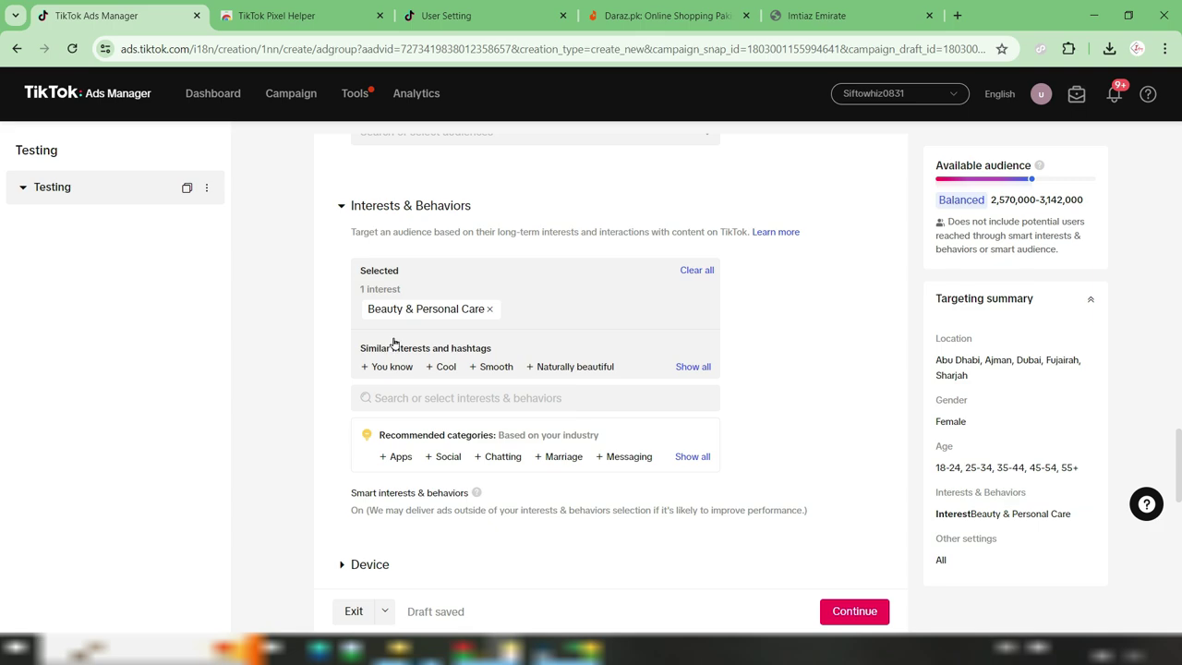
# Set the ad group's daily budget to 100.00 AED, replacing 30.00
pyautogui.click(699, 267)
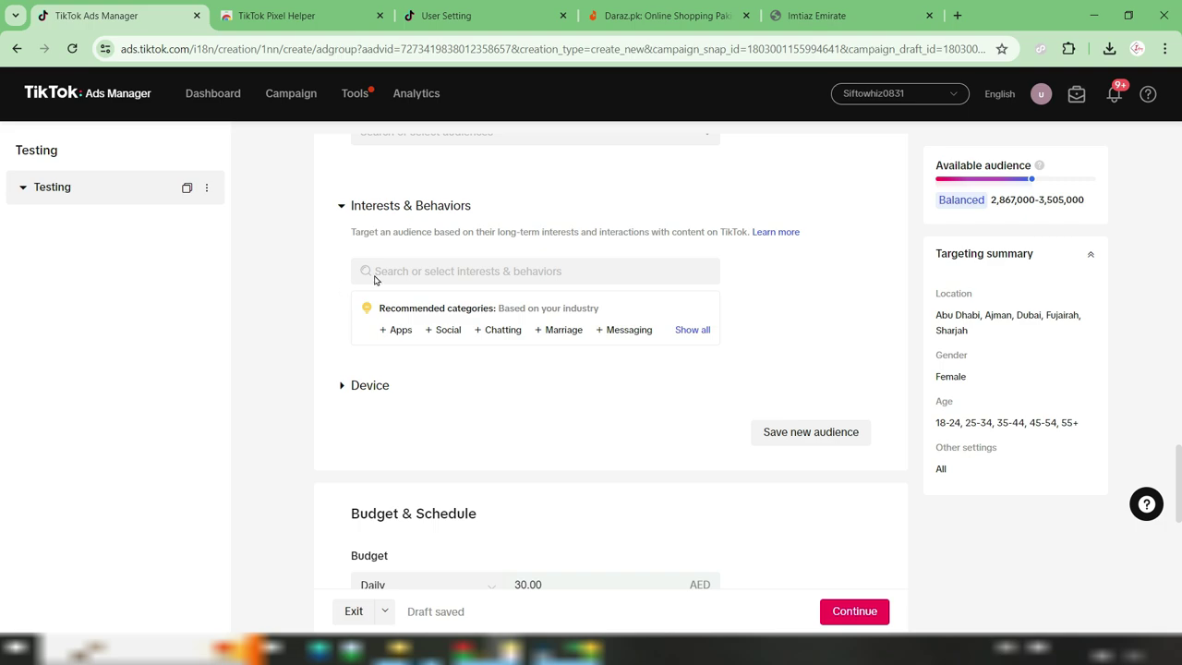
pyautogui.scroll(-3, 611, 510)
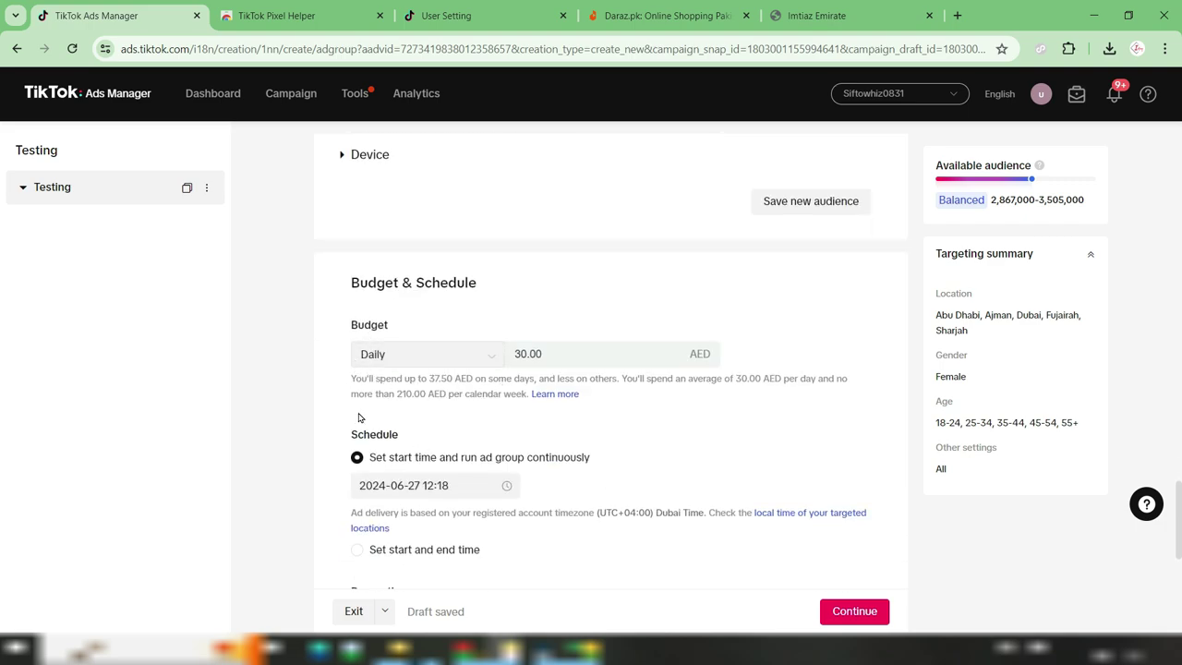
pyautogui.doubleClick(562, 353)
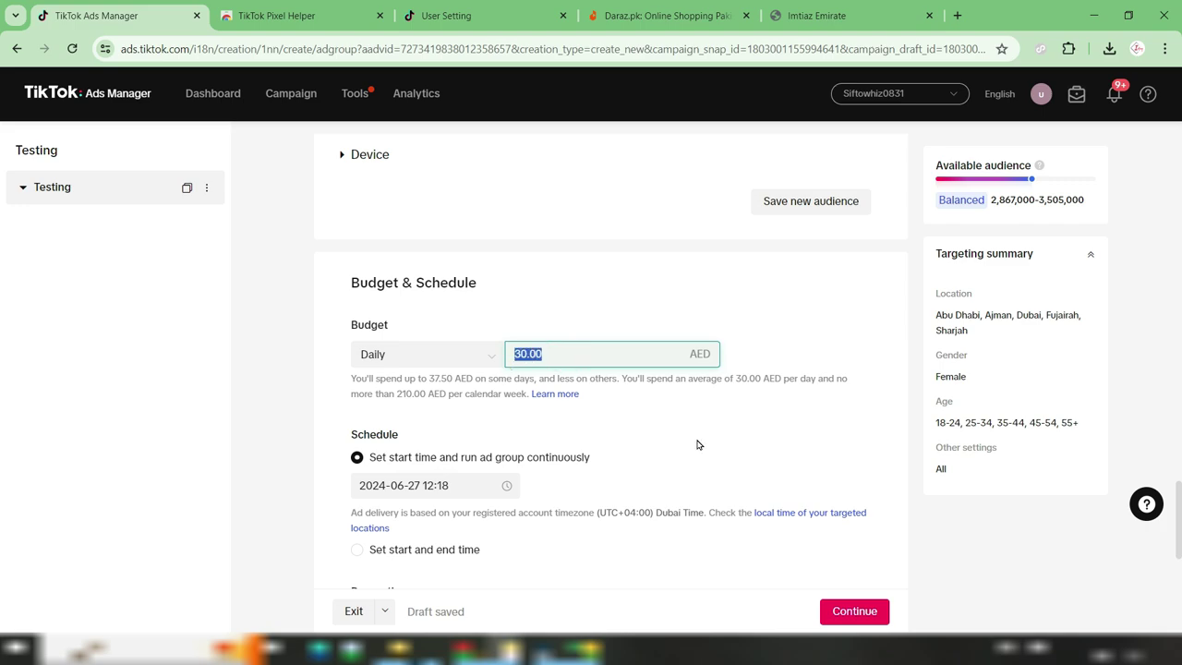
pyautogui.click(434, 354)
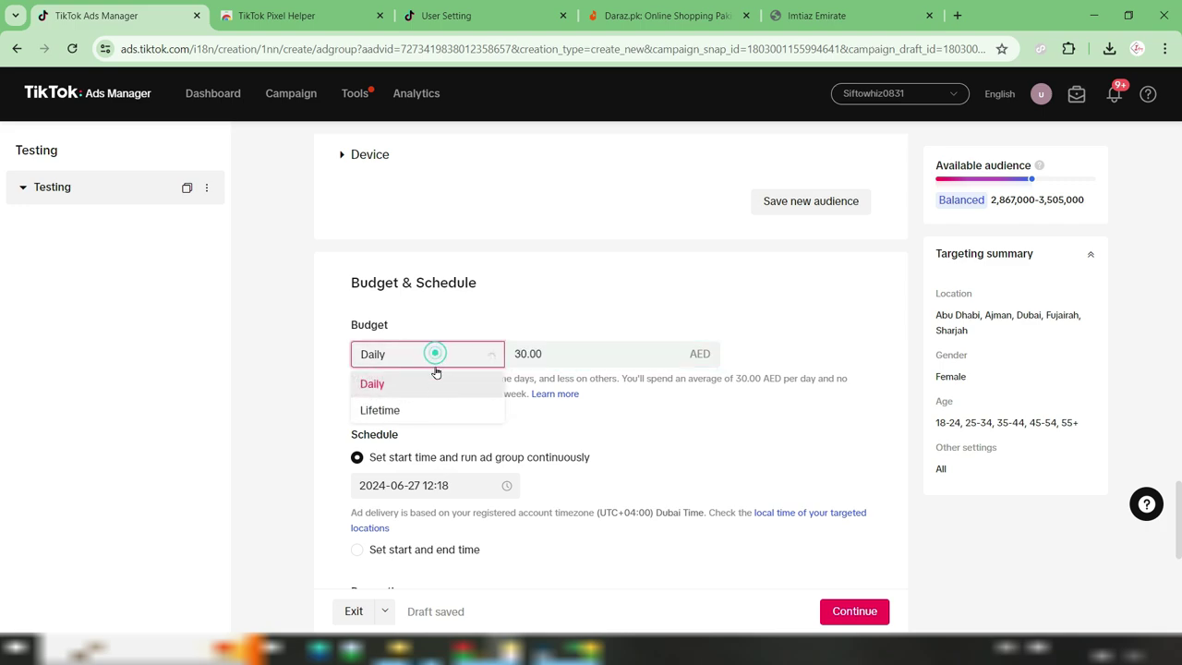
pyautogui.click(434, 383)
pyautogui.moveTo(584, 357); pyautogui.dragTo(501, 351)
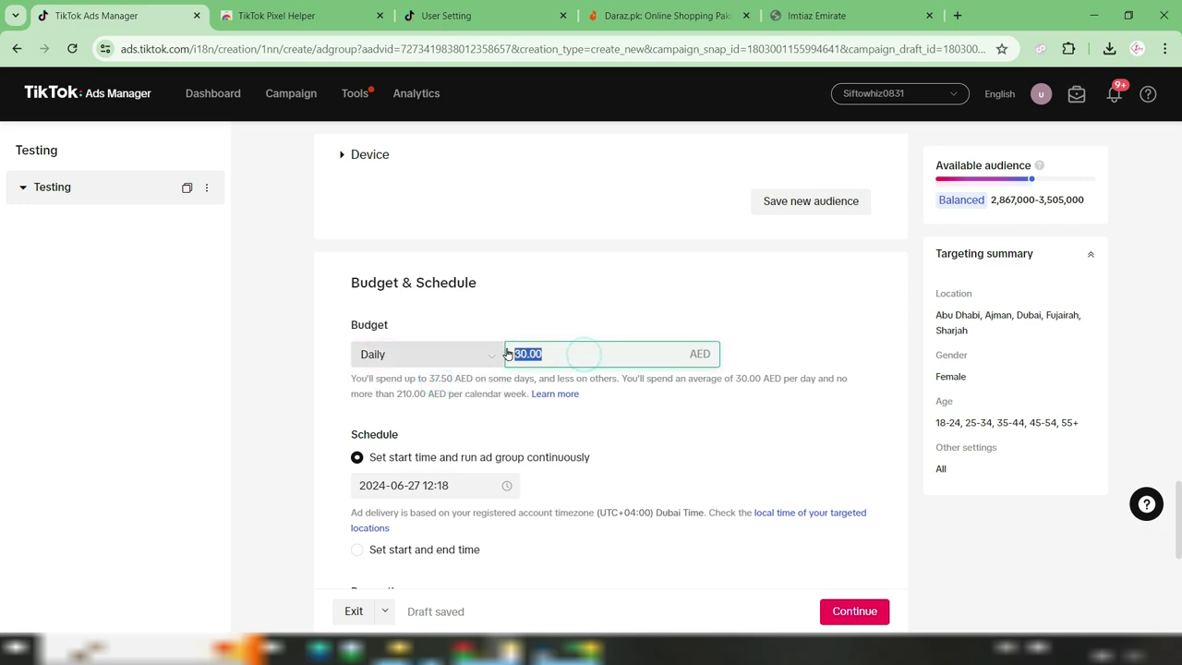
pyautogui.write('100')
pyautogui.click(809, 346)
pyautogui.scroll(-2, 609, 388)
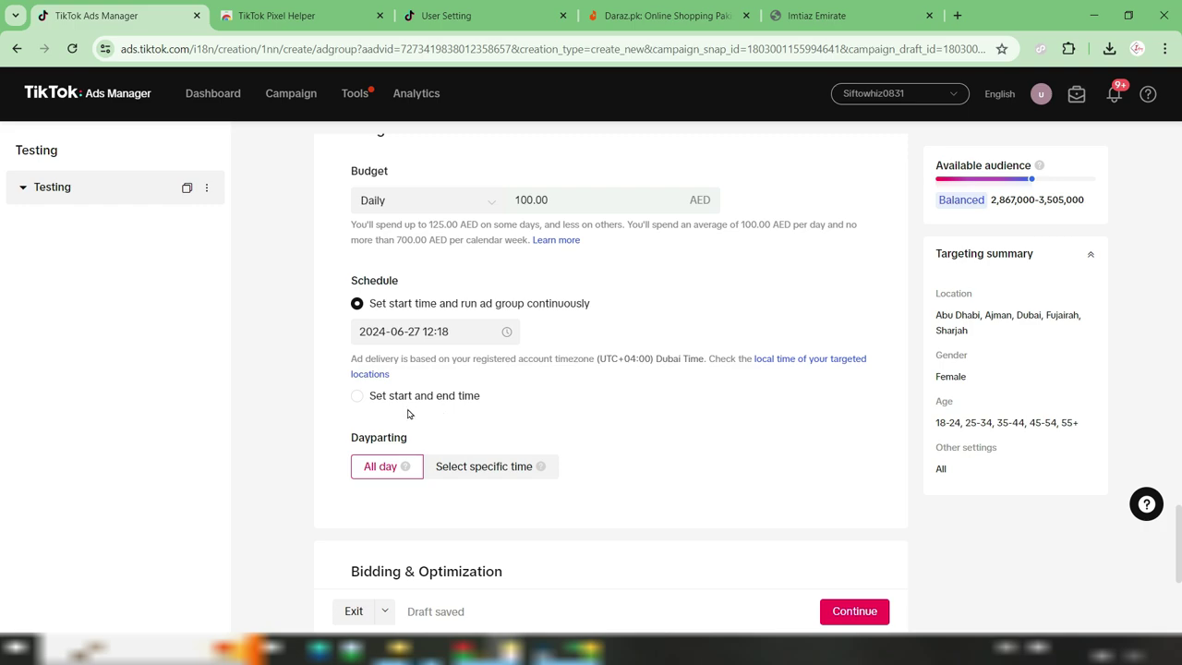
pyautogui.click(358, 397)
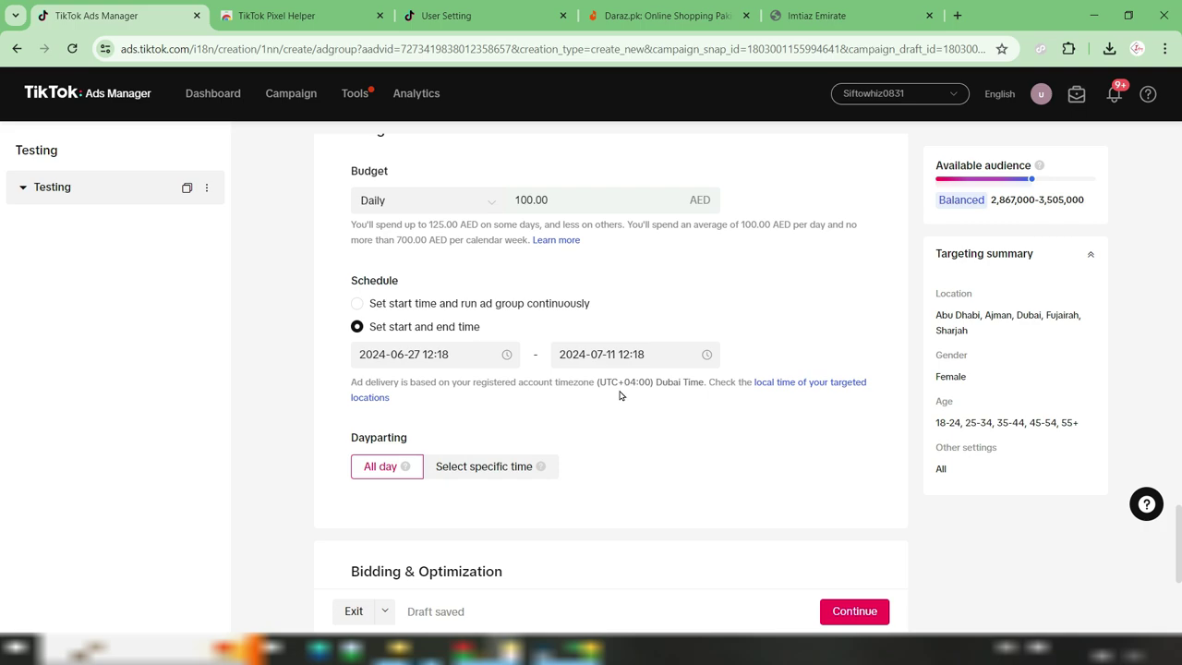
pyautogui.click(357, 303)
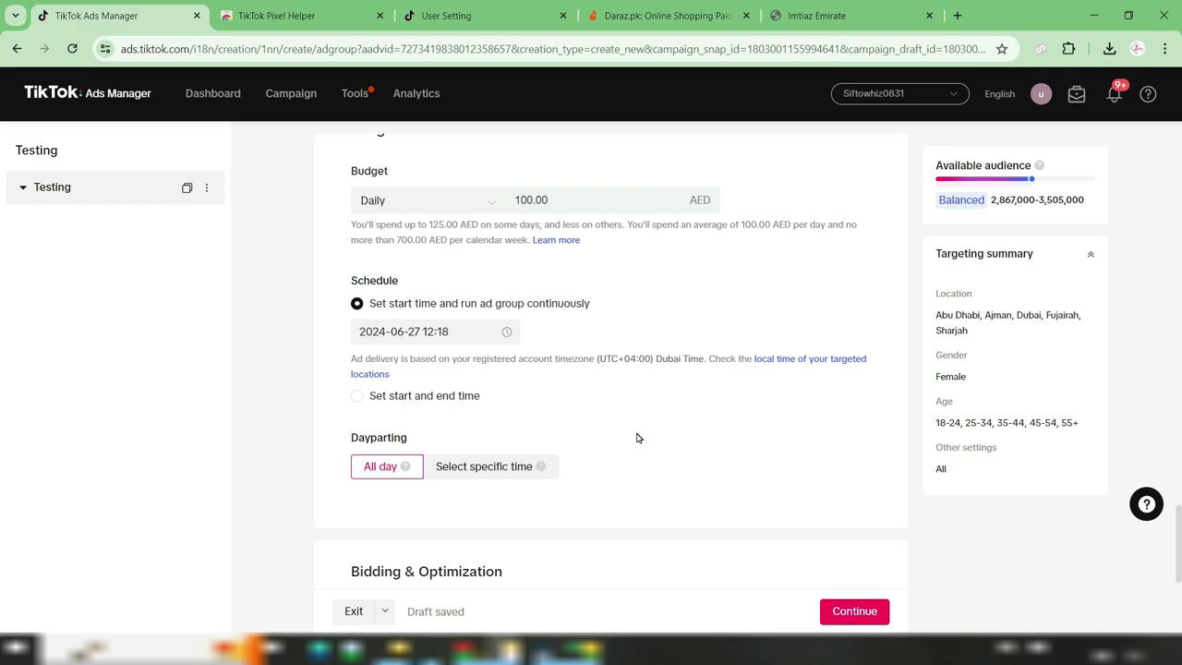
pyautogui.scroll(-2, 636, 437)
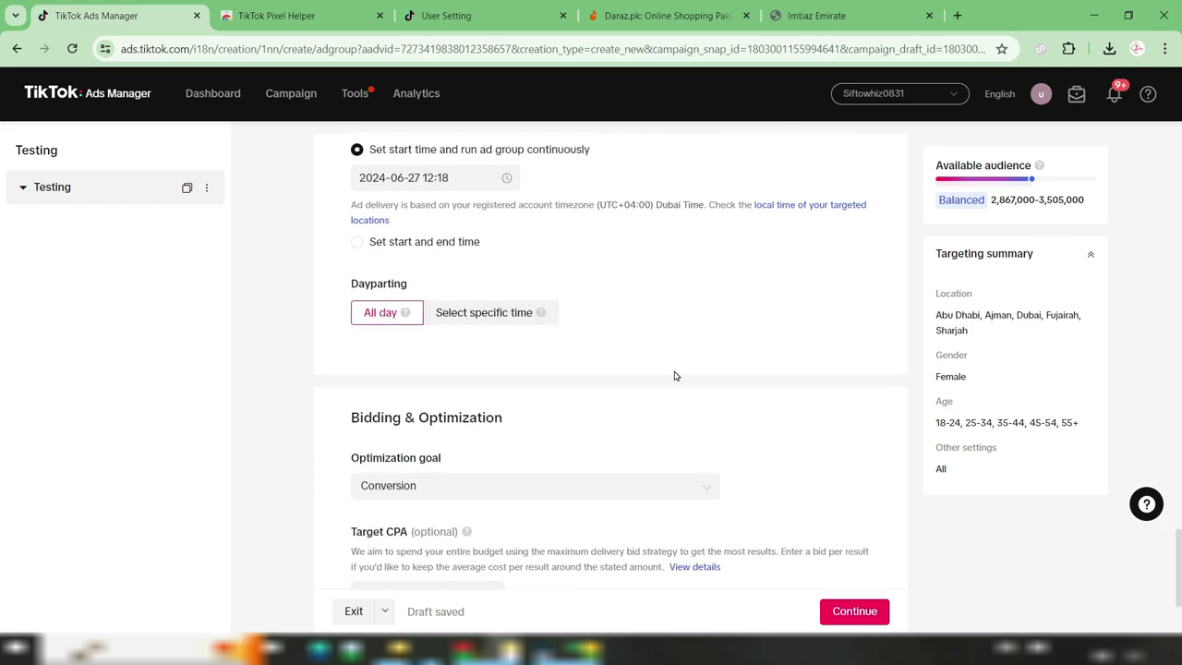
pyautogui.scroll(-2, 674, 376)
pyautogui.moveTo(412, 363)
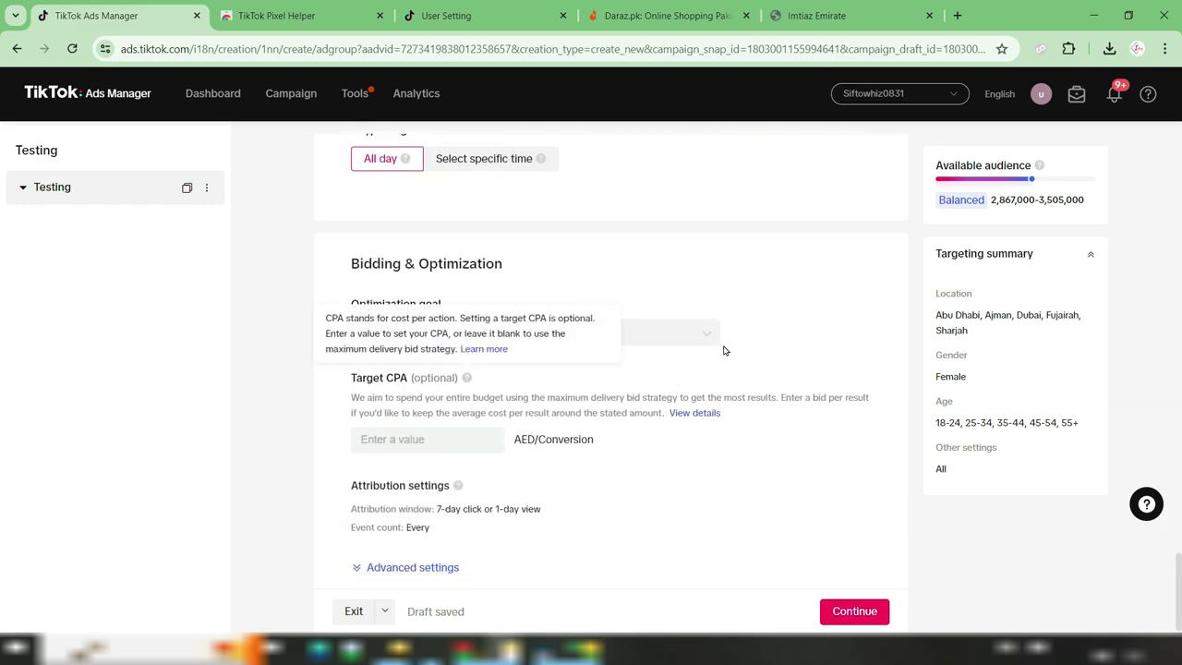
pyautogui.click(784, 335)
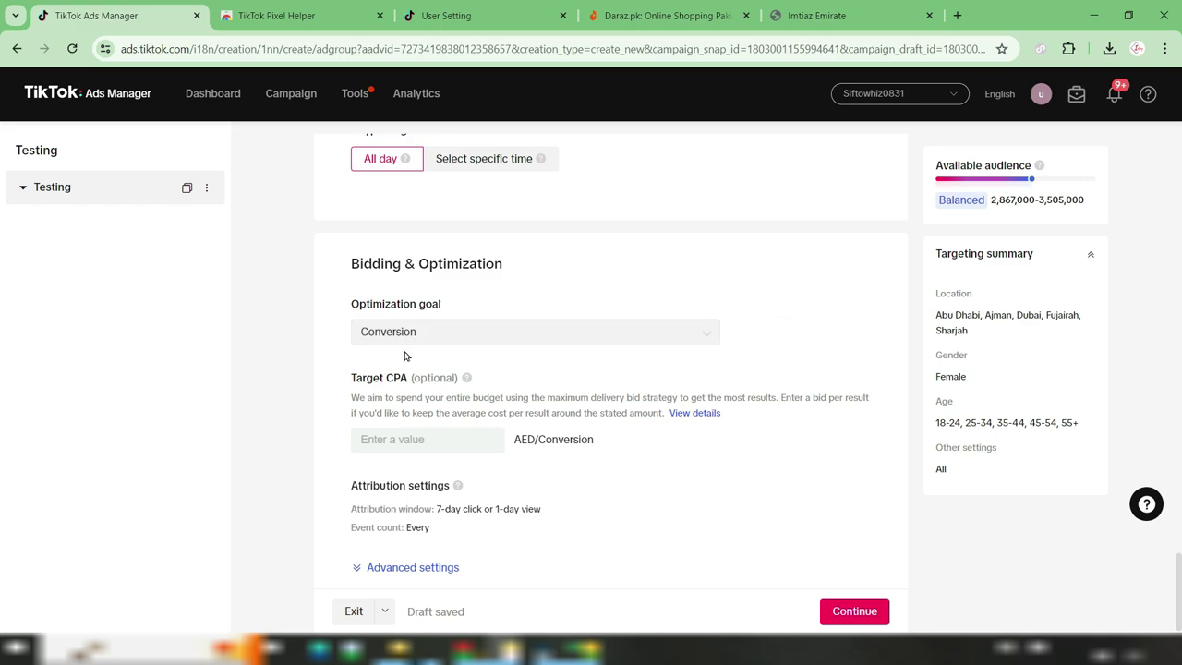
pyautogui.scroll(-1, 751, 396)
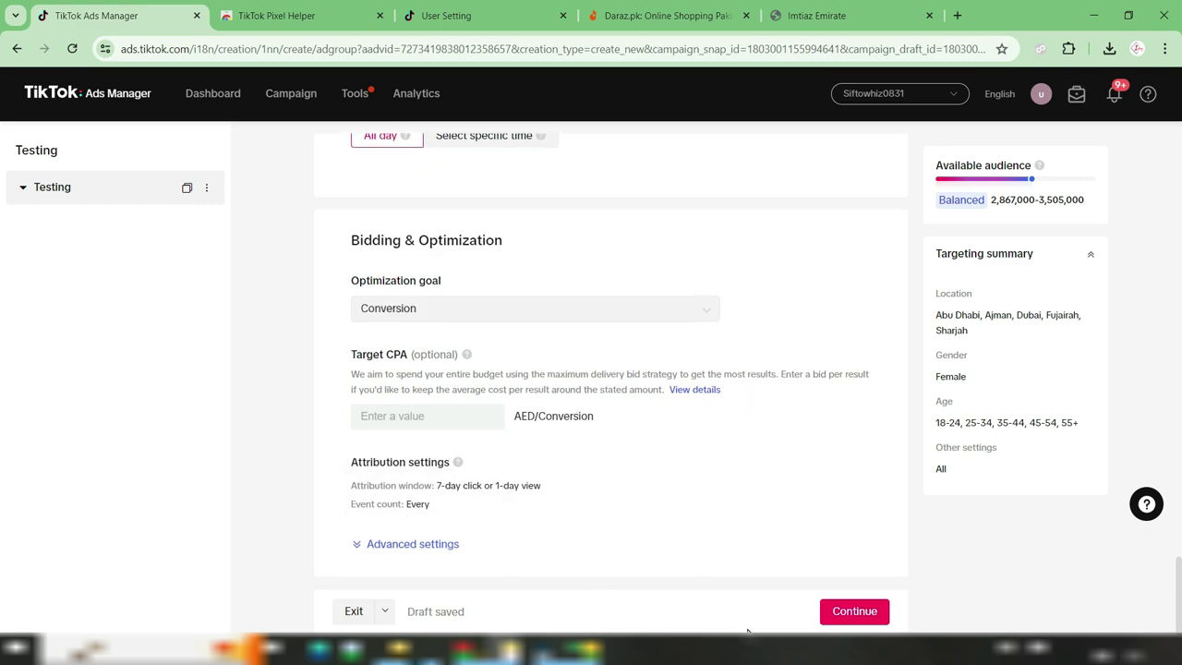
# Continue to ad setup, enable Spark Ads via a TikTok account, and name the ad 'Testing'
pyautogui.click(872, 621)
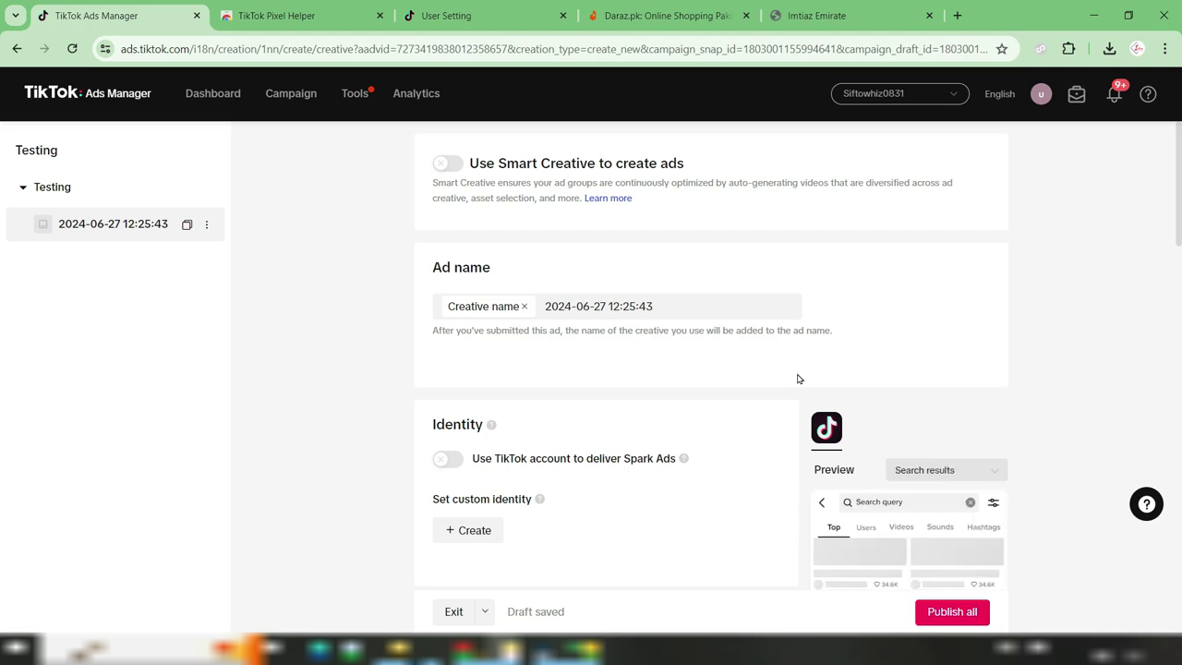
pyautogui.click(461, 468)
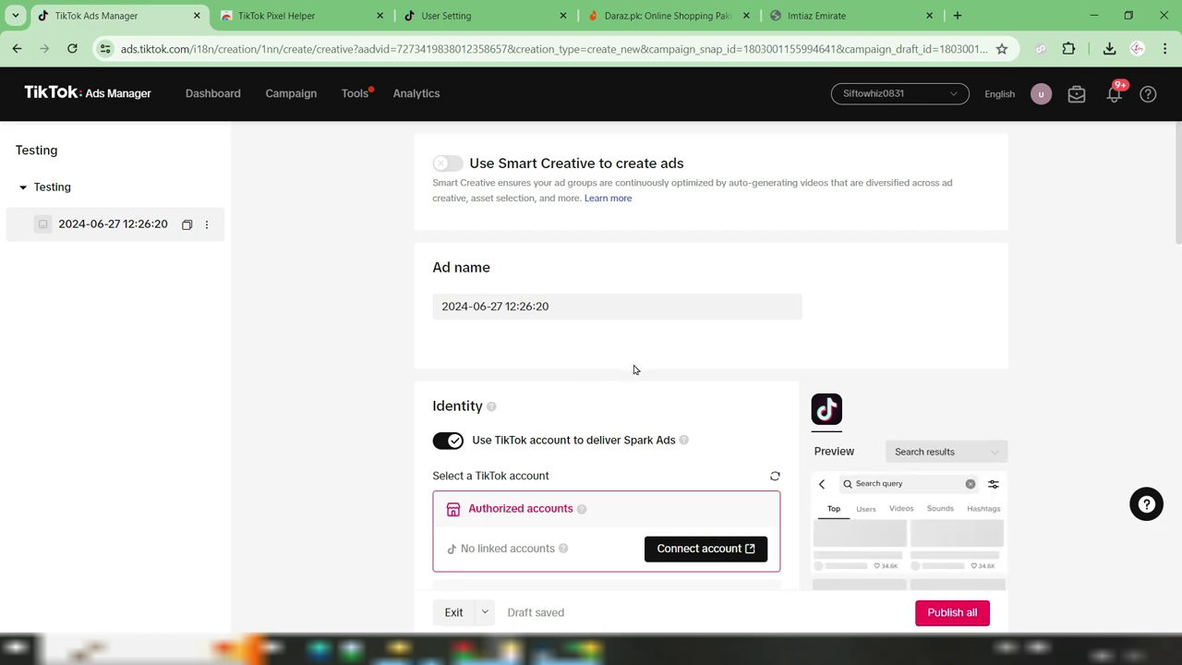
pyautogui.moveTo(585, 308); pyautogui.dragTo(430, 306)
pyautogui.write('Testing')
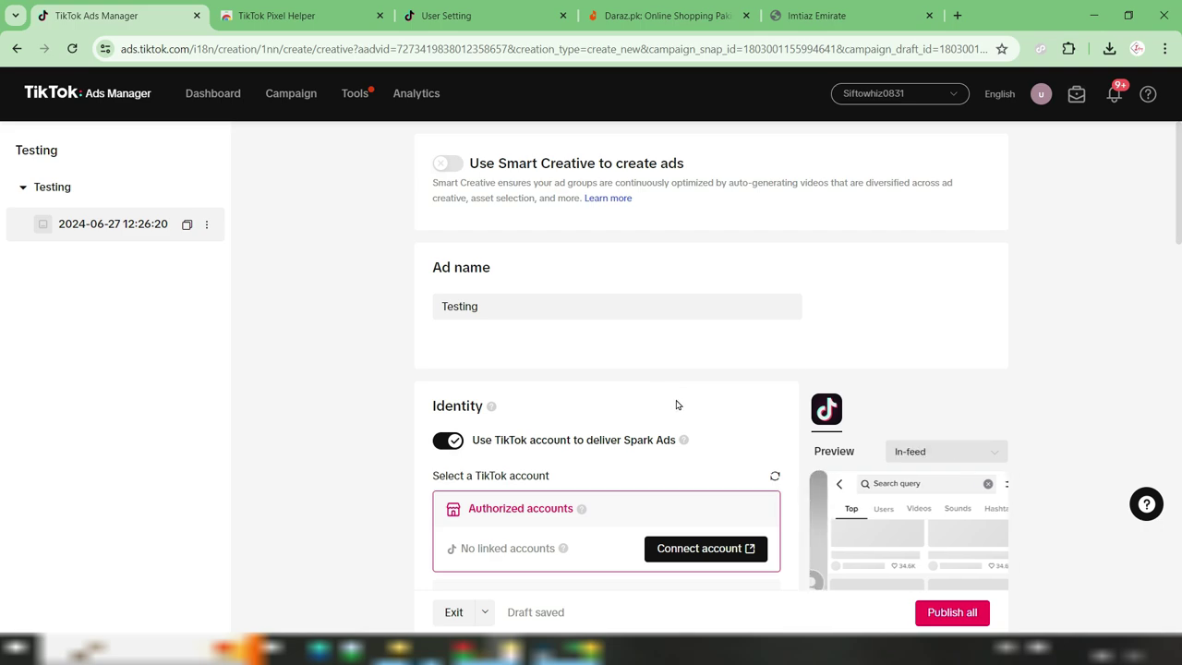
pyautogui.click(683, 354)
pyautogui.scroll(-2, 1161, 367)
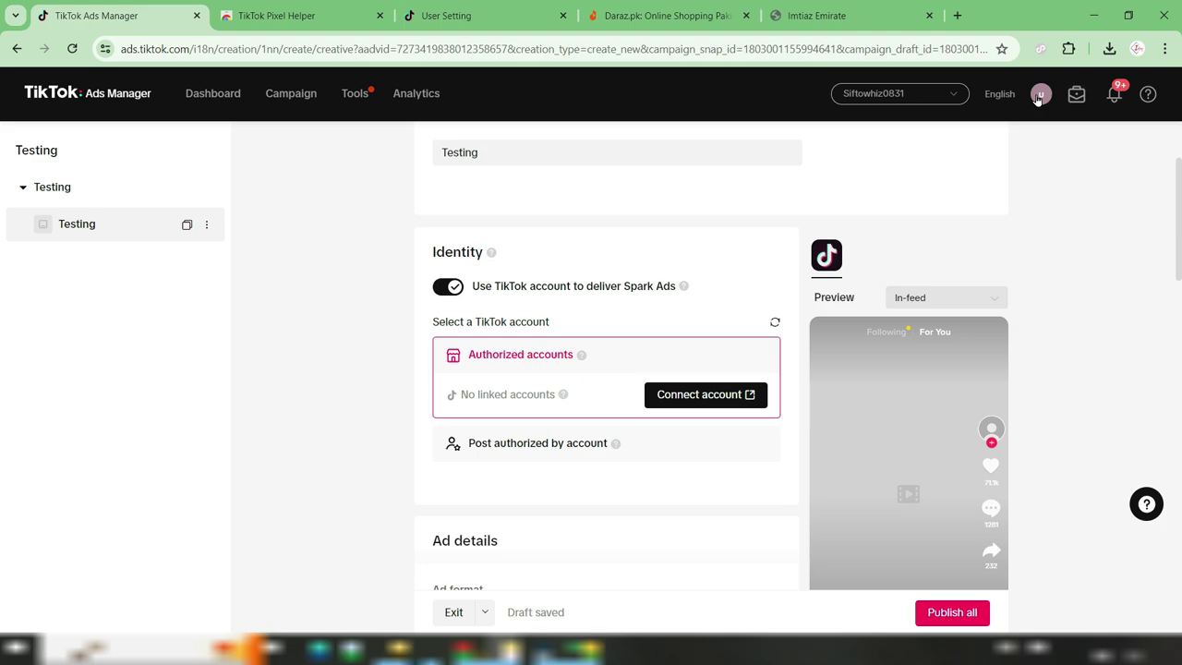
pyautogui.moveTo(1038, 100)
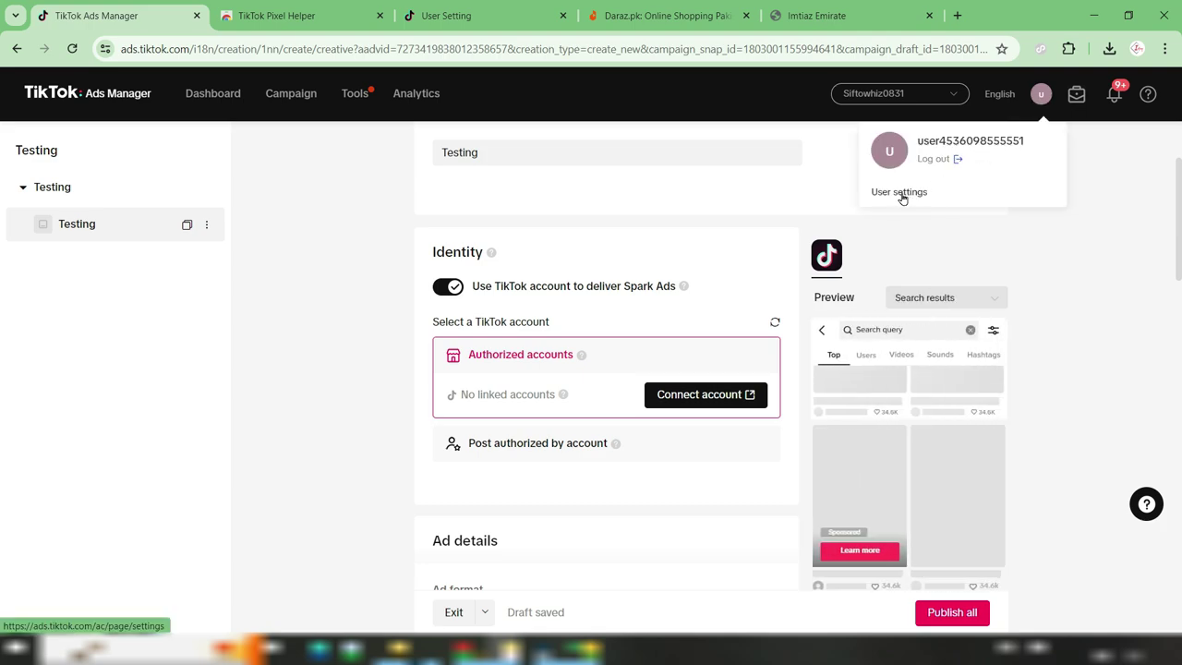
pyautogui.moveTo(565, 397)
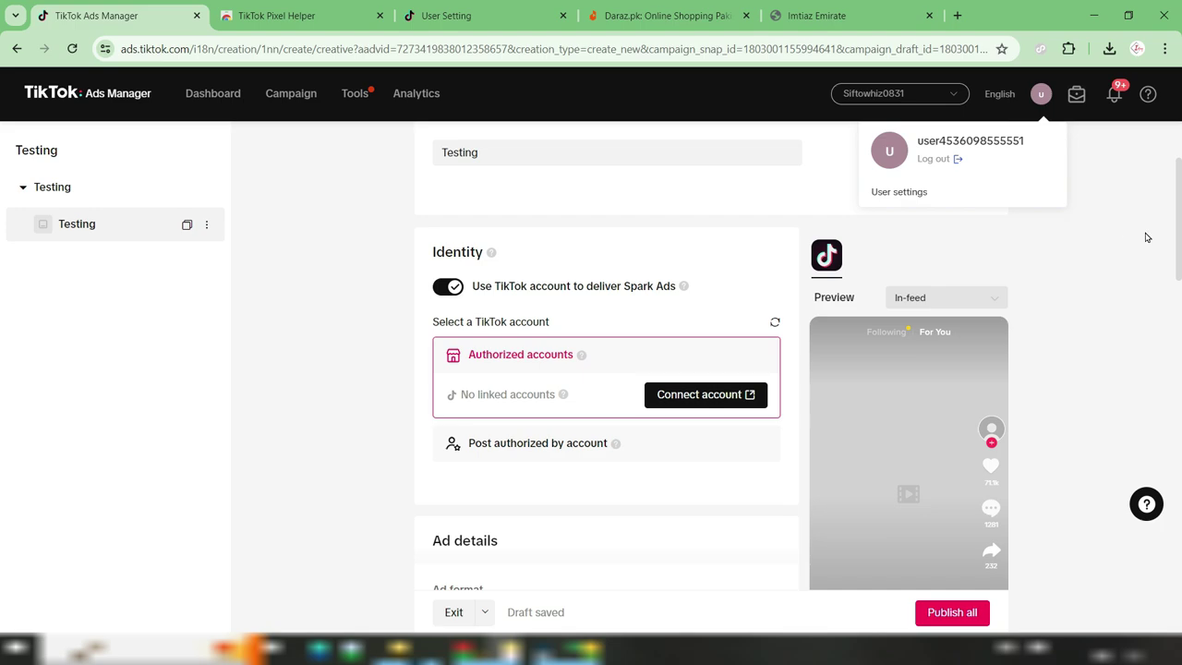
pyautogui.scroll(-1, 536, 485)
pyautogui.scroll(-3, 535, 485)
pyautogui.moveTo(432, 232); pyautogui.dragTo(637, 373)
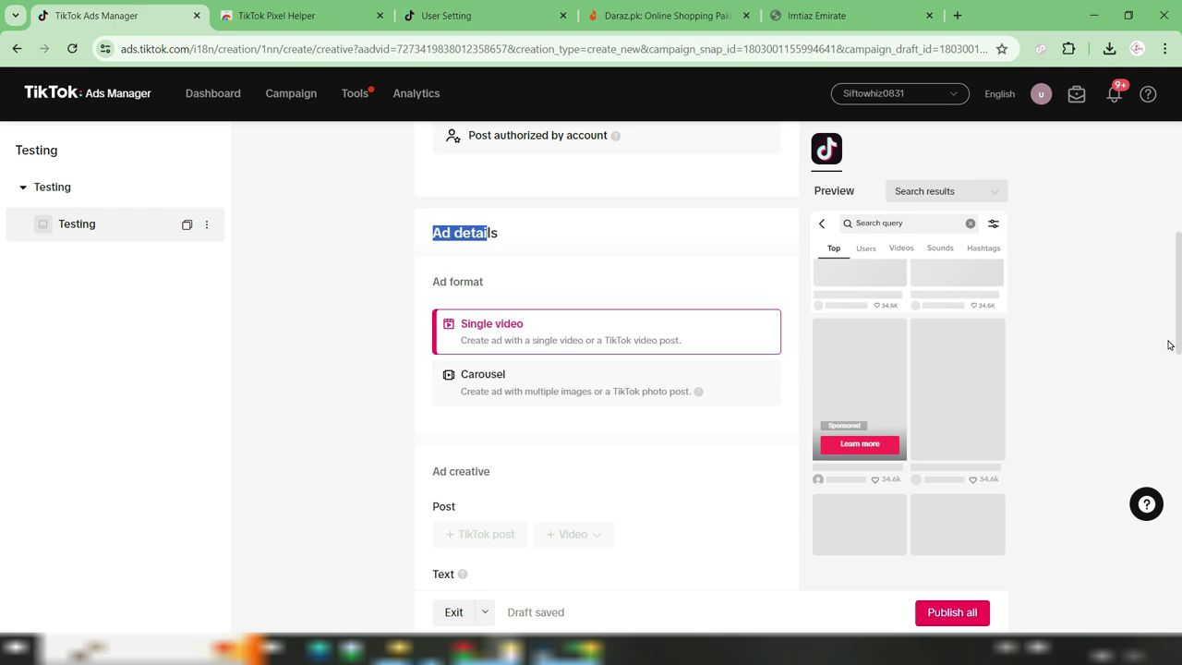
pyautogui.moveTo(1177, 340); pyautogui.dragTo(1172, 381)
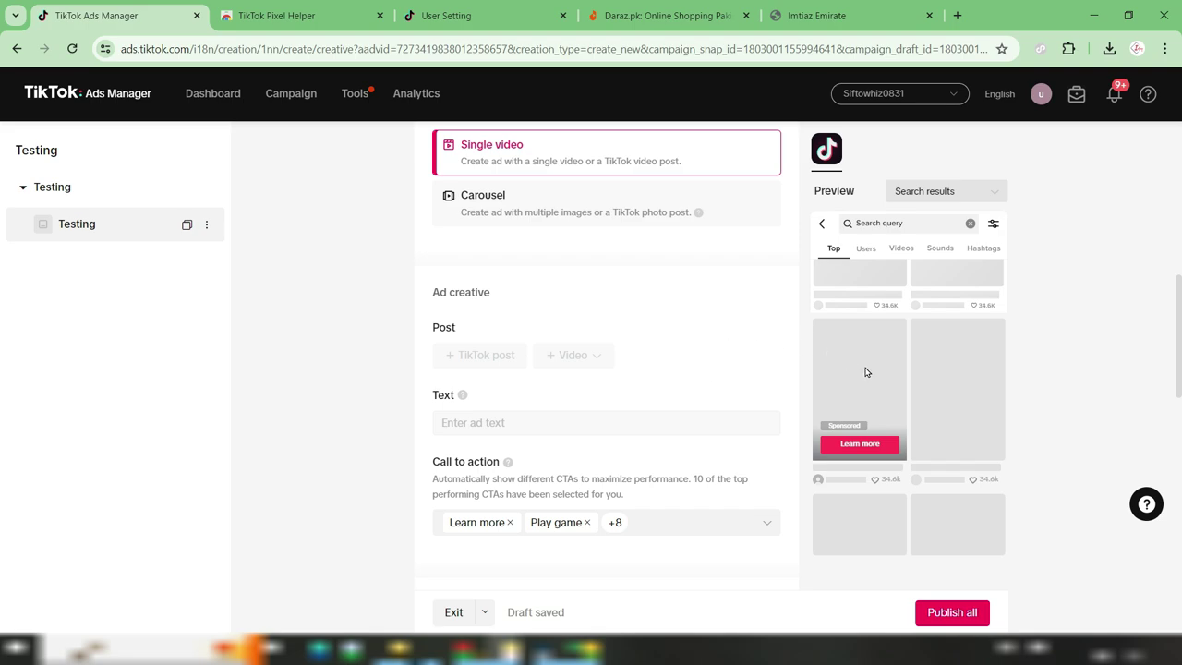
pyautogui.moveTo(895, 402)
pyautogui.scroll(-2, 663, 330)
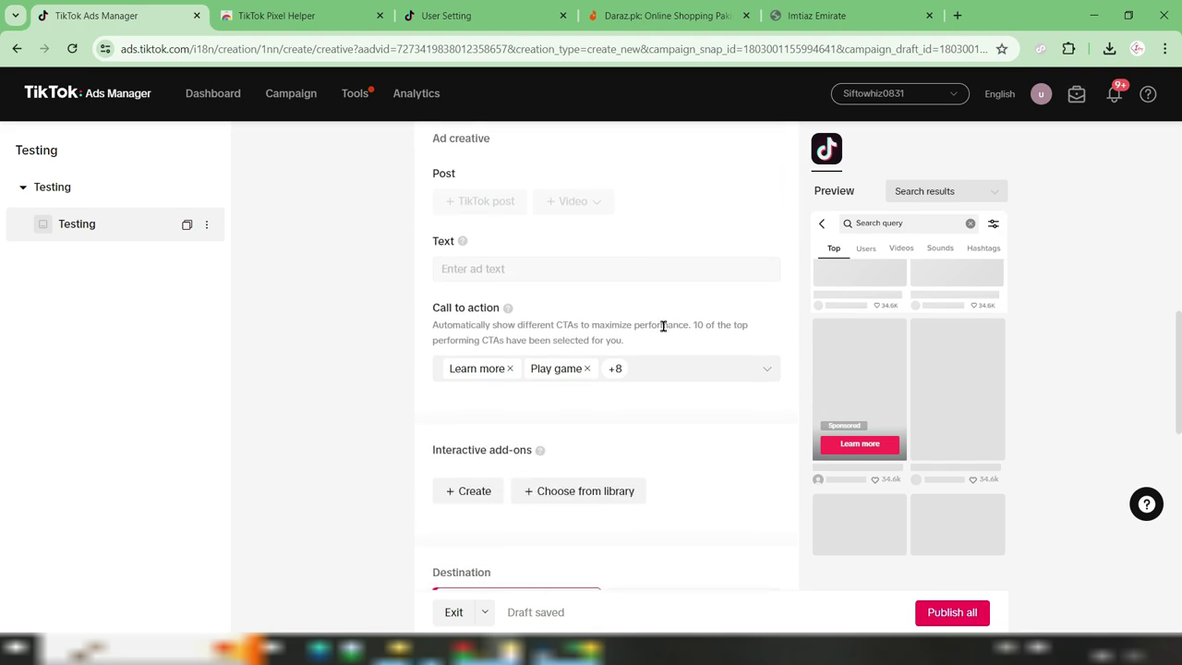
pyautogui.moveTo(435, 309); pyautogui.dragTo(496, 308)
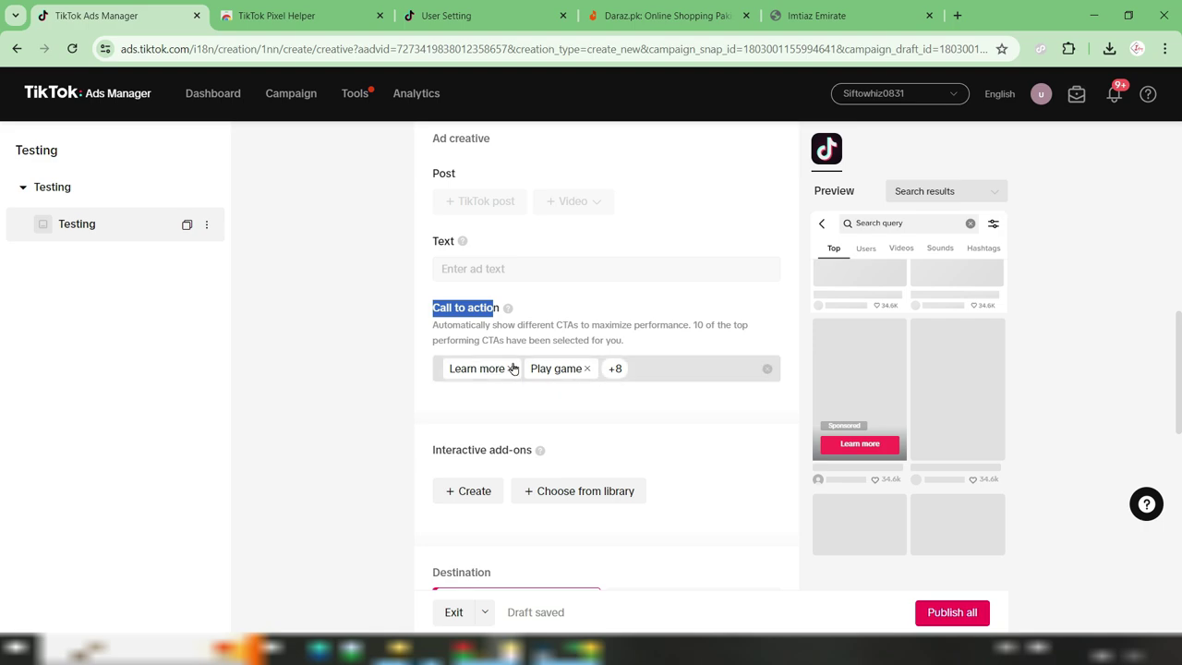
# Replace the preset calls to action with Shop now as the only choice
pyautogui.click(765, 369)
pyautogui.click(766, 369)
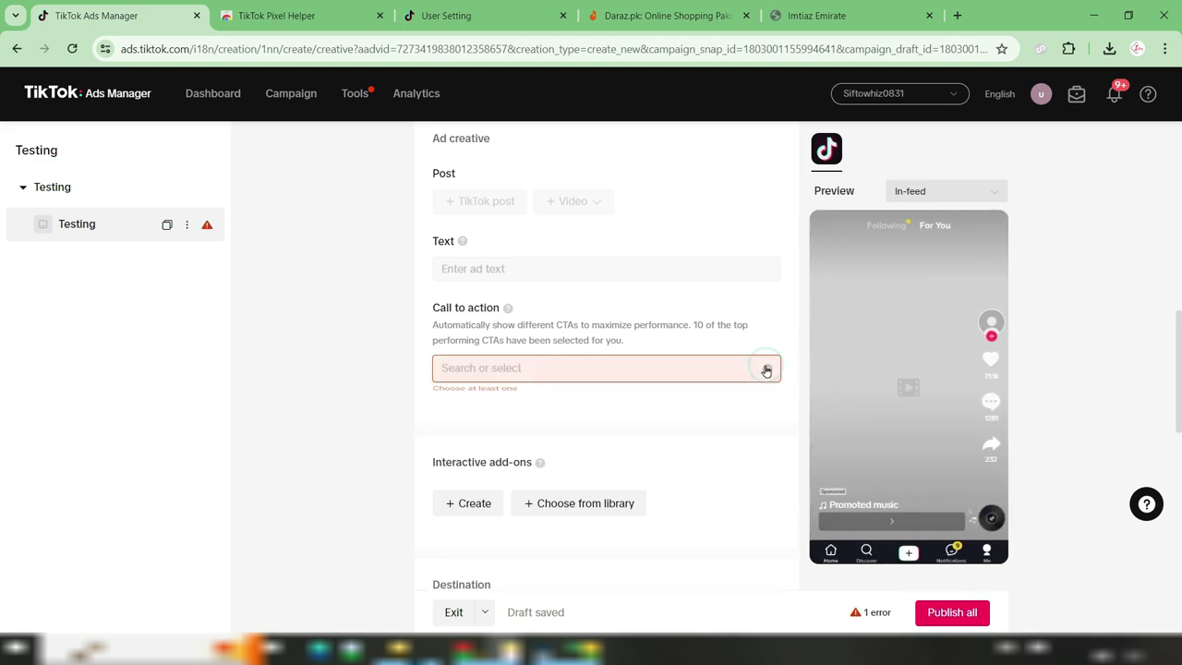
pyautogui.click(536, 369)
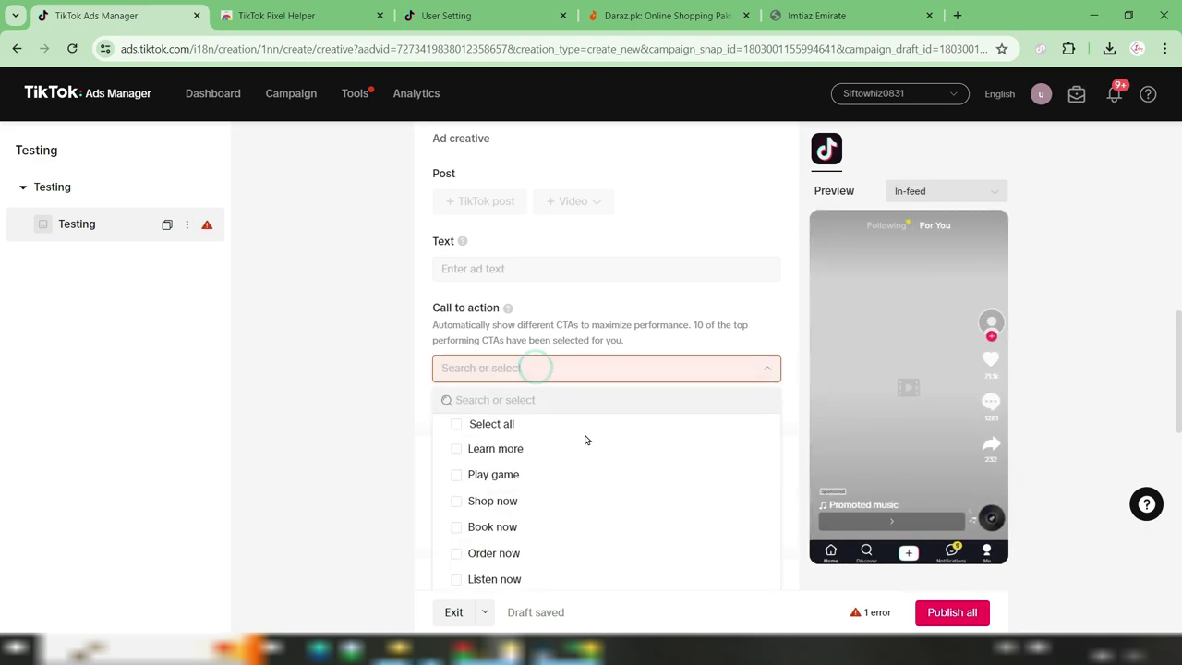
pyautogui.click(456, 501)
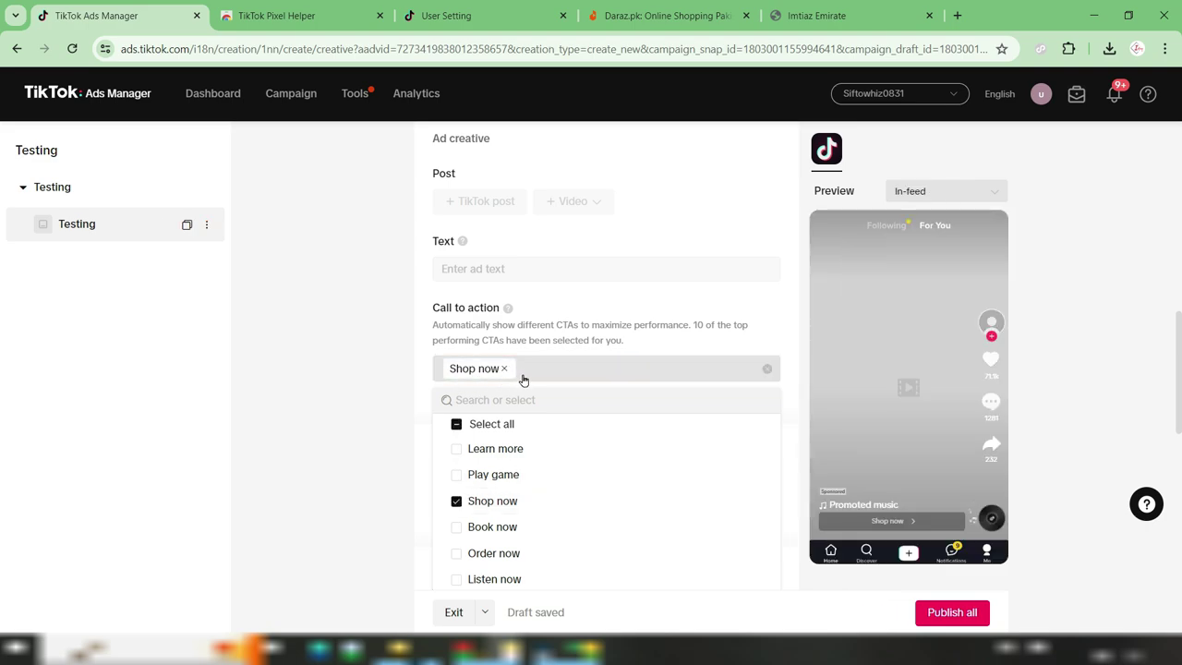
pyautogui.click(422, 379)
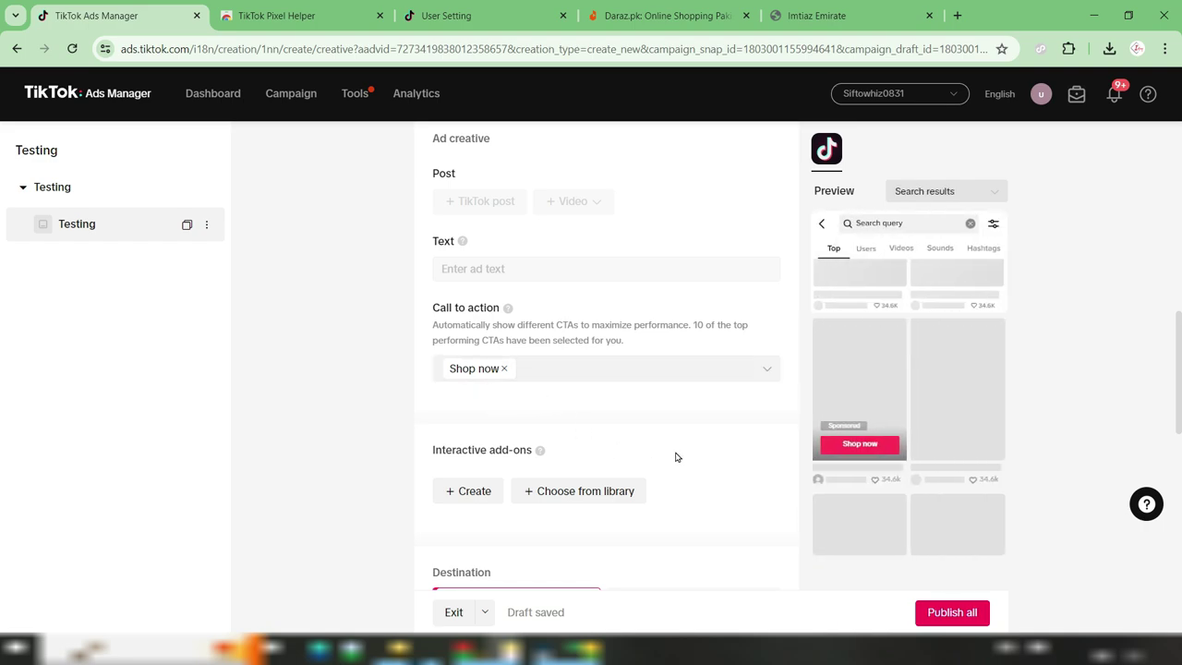
# Scroll down the ad form, then switch to the Imtiaz Emirate storefront tab
pyautogui.scroll(-1, 683, 455)
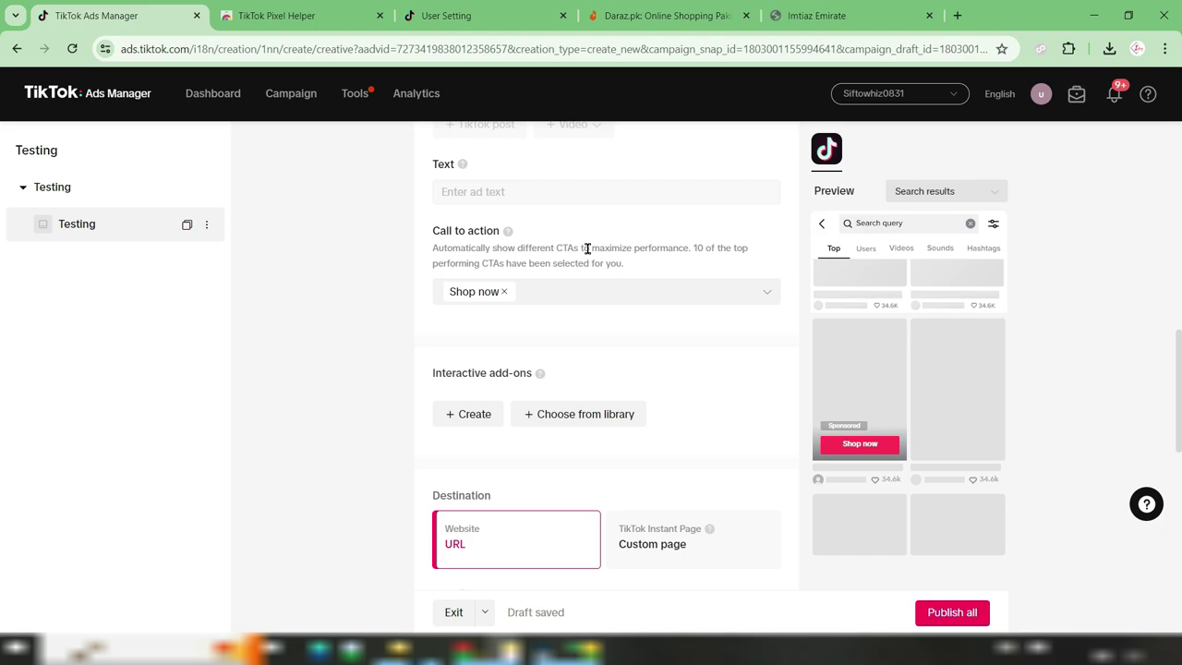
pyautogui.scroll(-1, 609, 369)
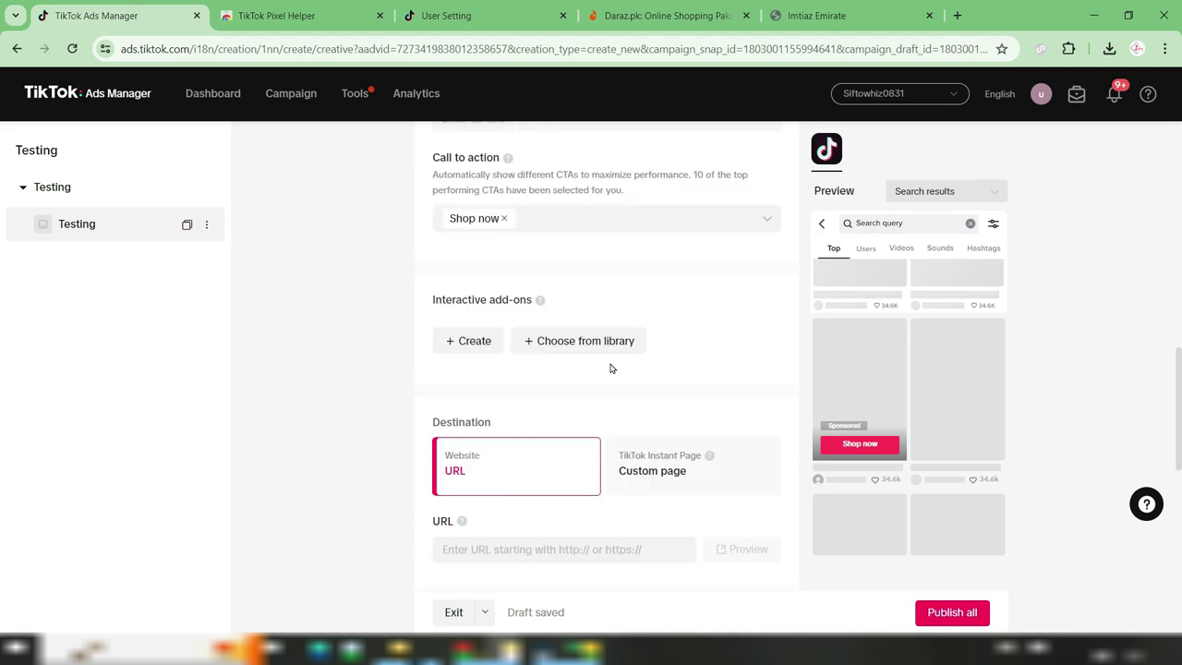
pyautogui.scroll(-1, 468, 421)
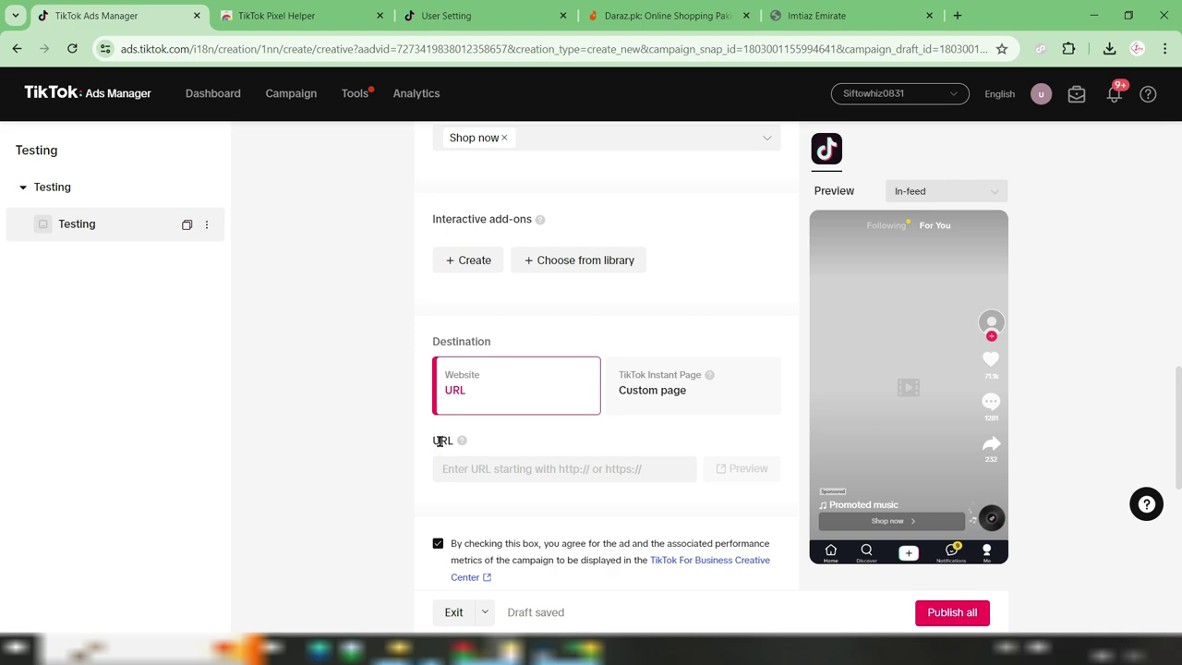
pyautogui.click(822, 19)
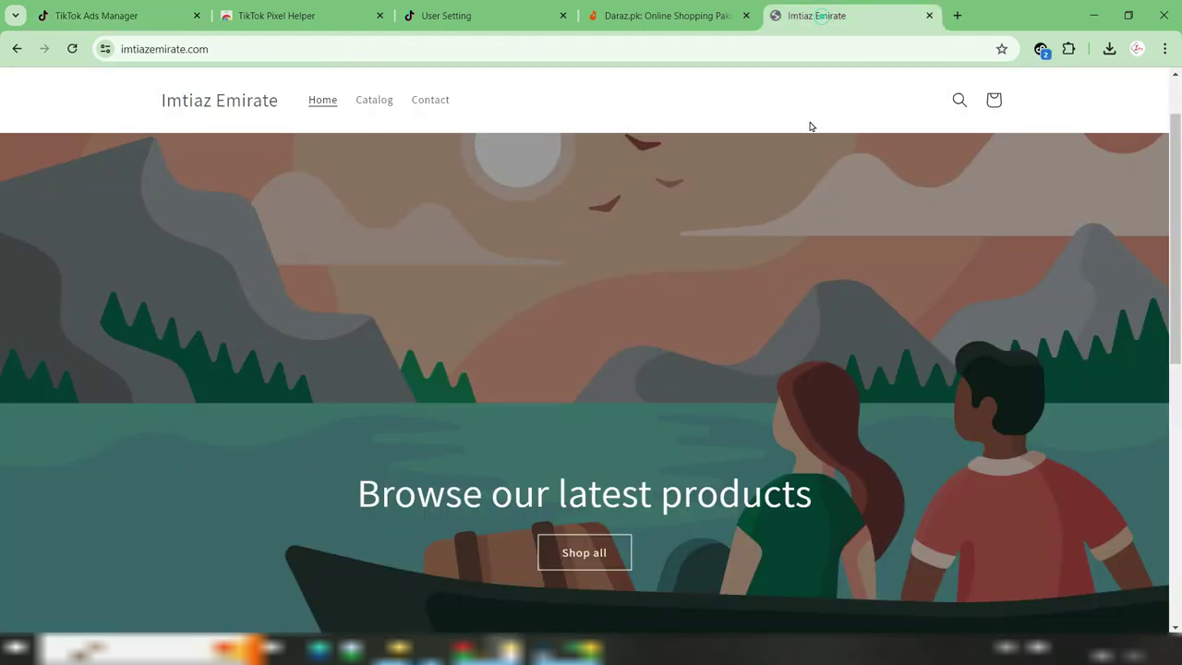
# Copy the Imtiaz Emirate store's web address and go back to the ad's Destination URL field
pyautogui.click(223, 50)
pyautogui.hotkey('ctrl', 'c')
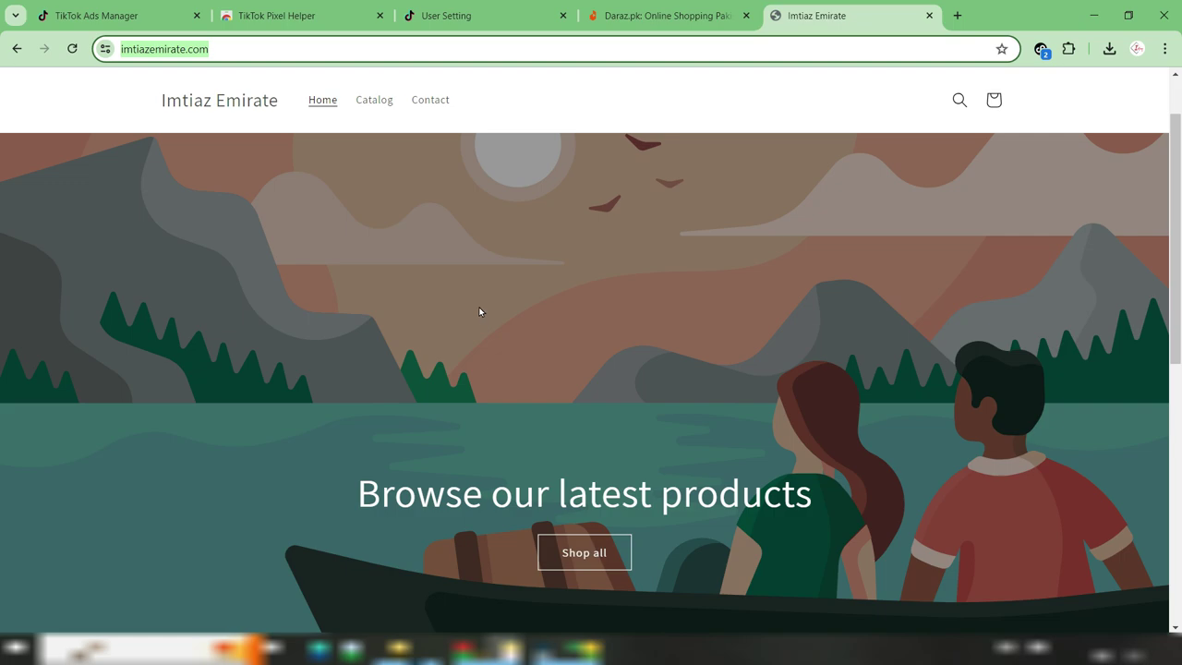
pyautogui.click(109, 18)
pyautogui.click(509, 468)
pyautogui.hotkey('ctrl', 'v')
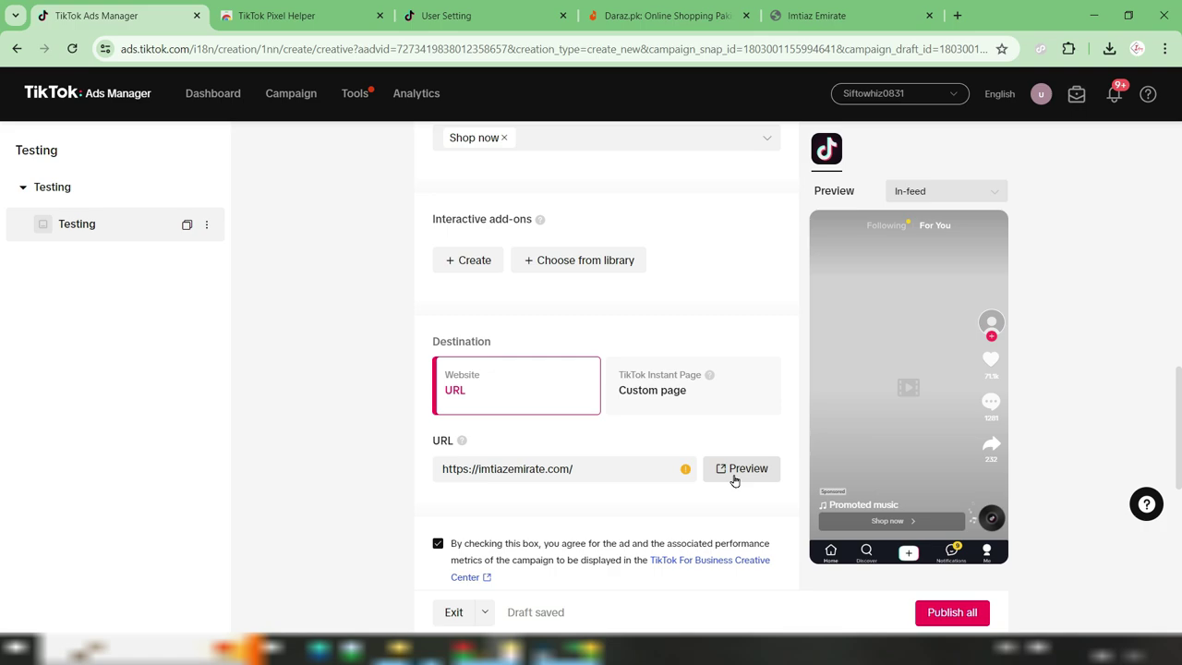
pyautogui.moveTo(685, 475)
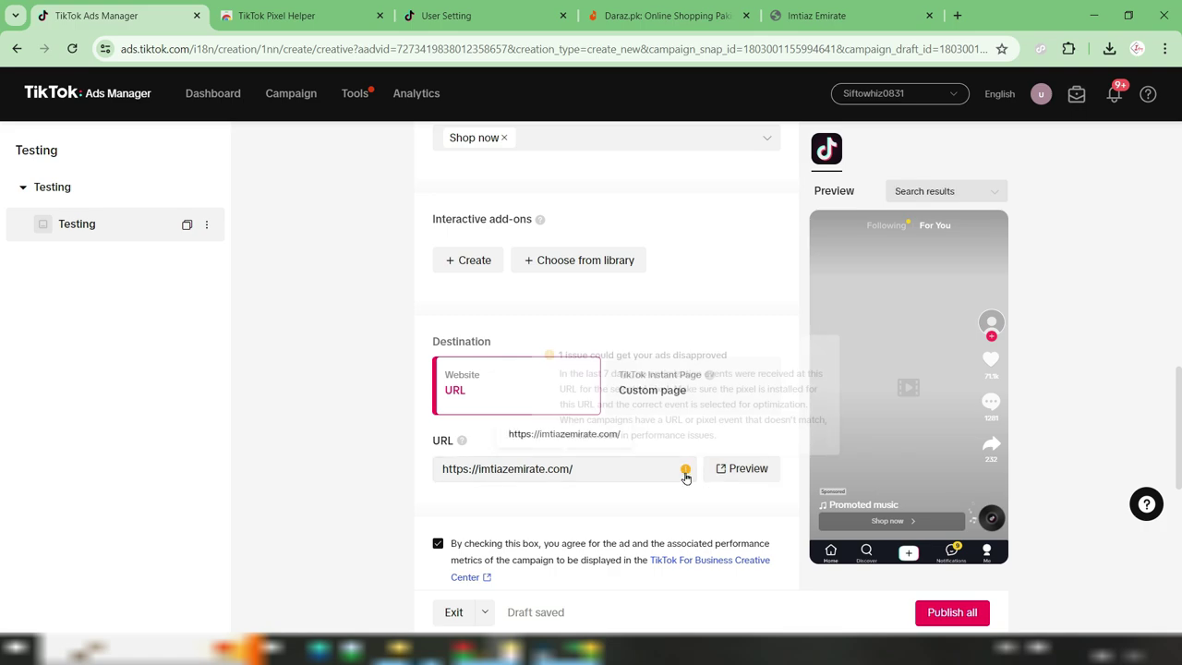